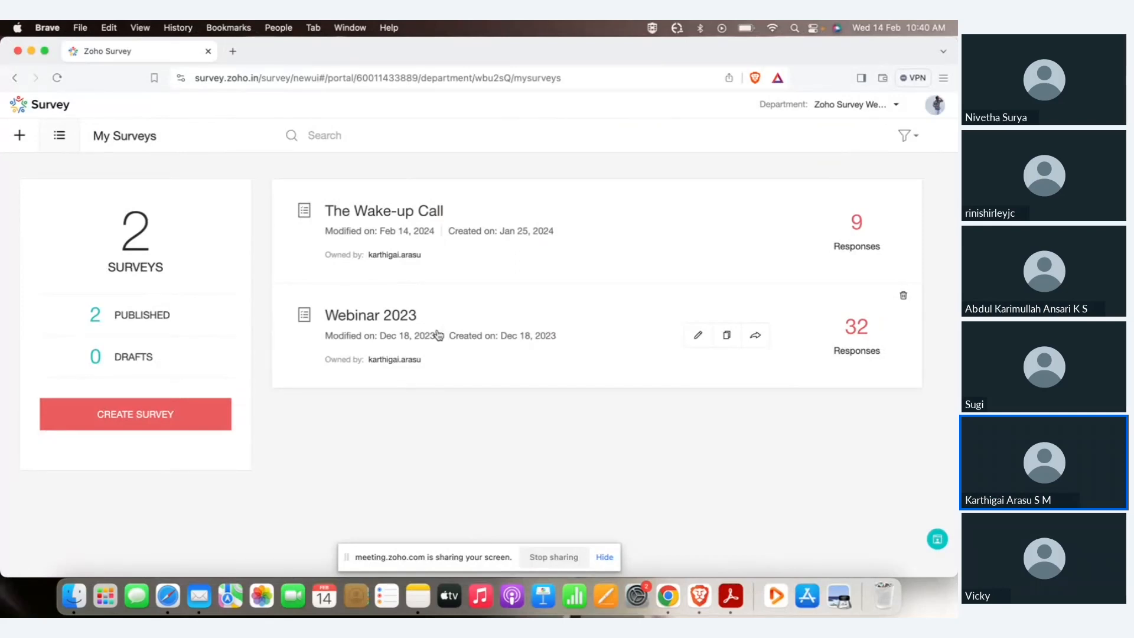
Begin a new survey from the My Surveys page with CREATE SURVEY.
left_click(168, 419)
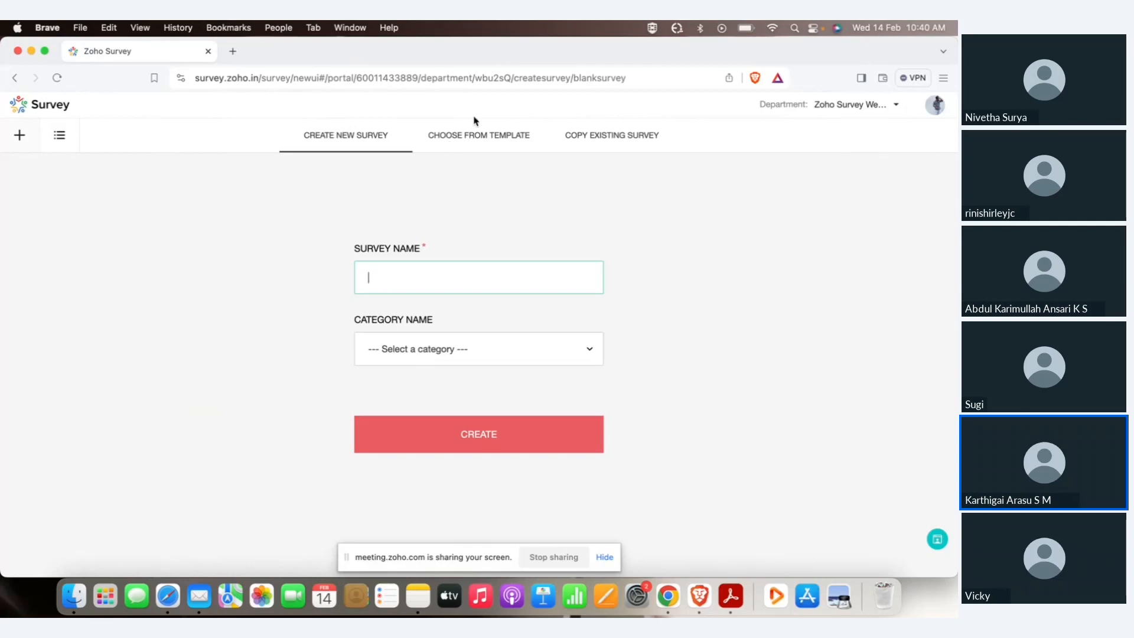
After browsing templates and copy options, create blank survey 'The Wake-up Call' under Customer Satisfaction Survey.
left_click(474, 140)
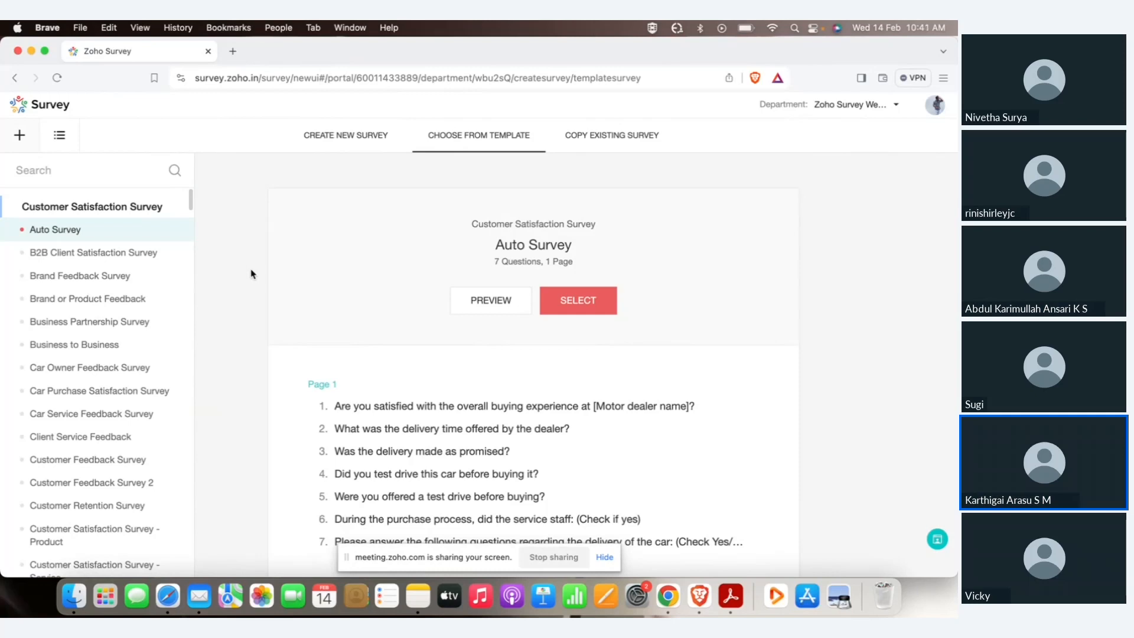
left_click(584, 148)
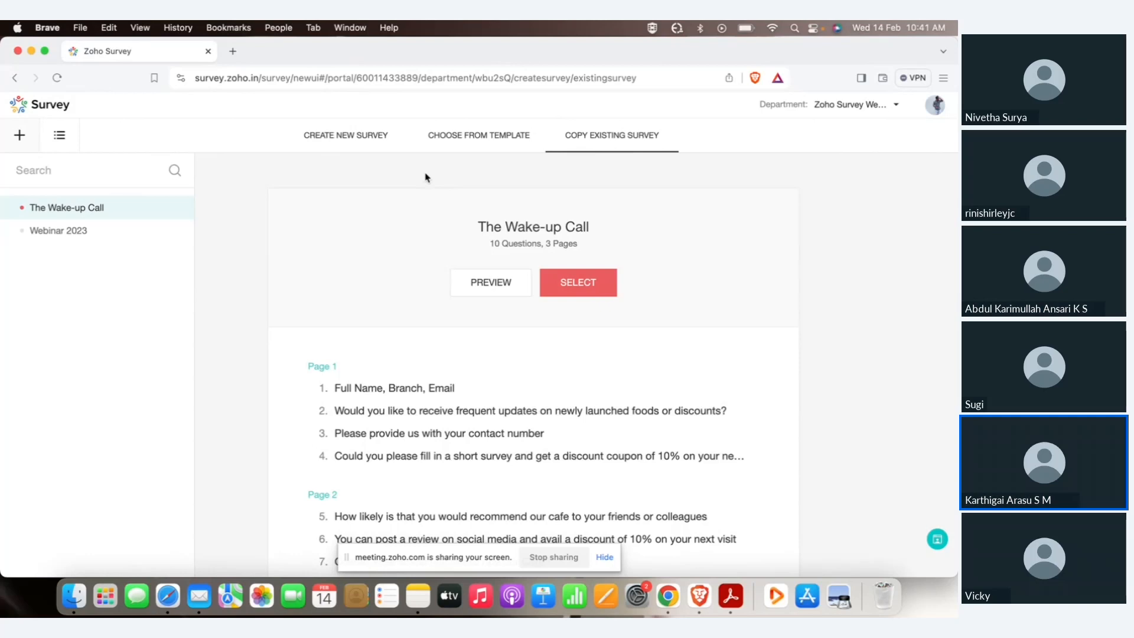
left_click(359, 140)
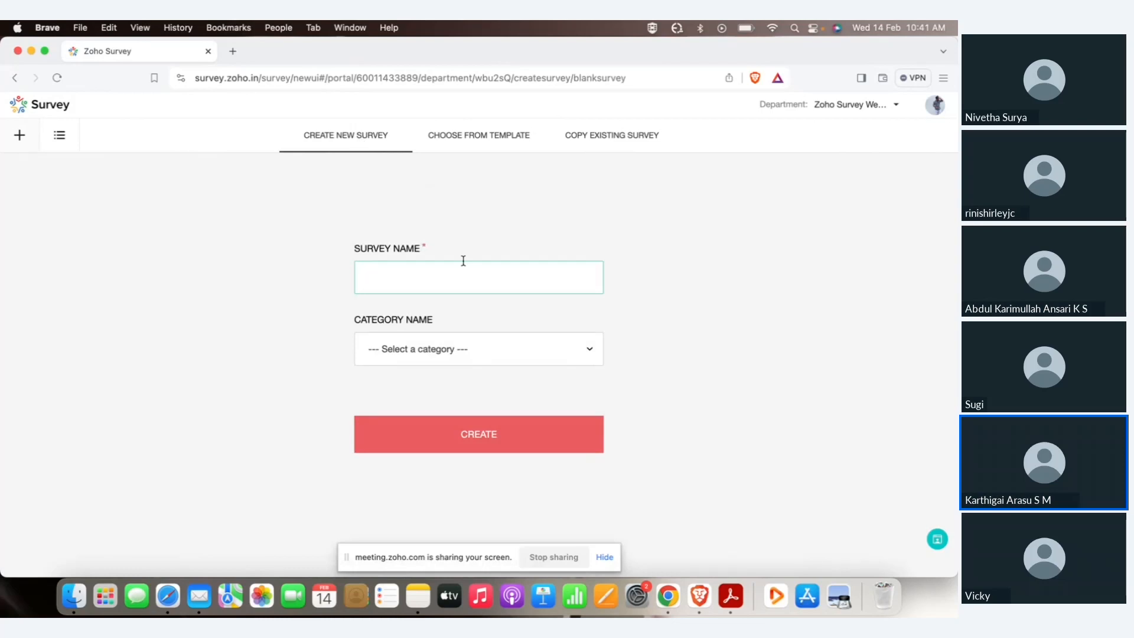
type("The Wake-up Call")
left_click(420, 346)
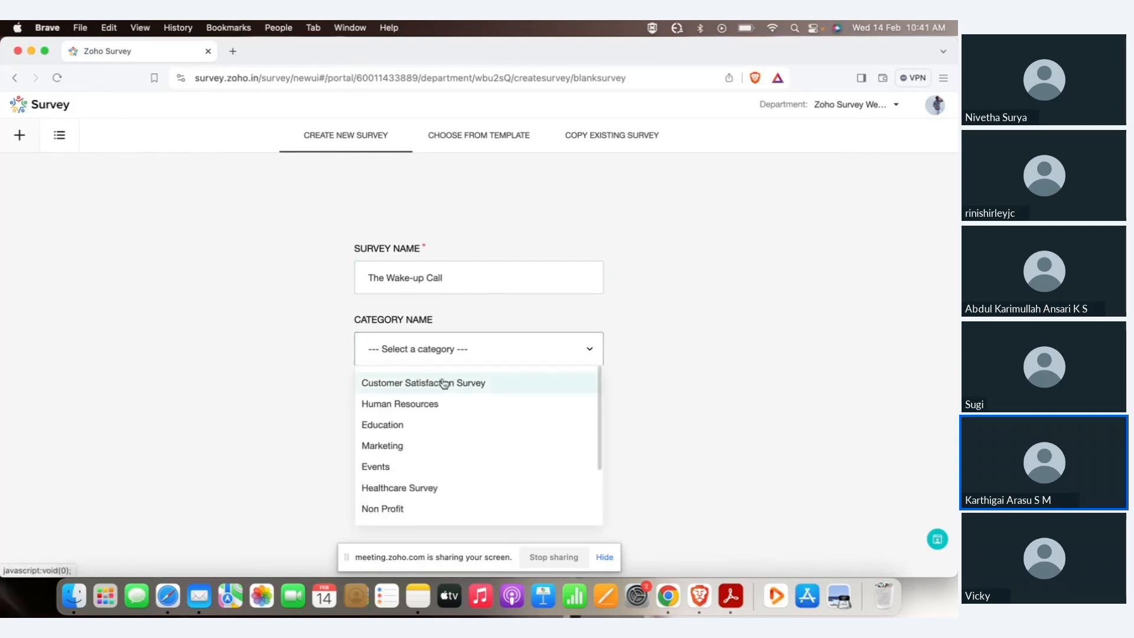
left_click(444, 383)
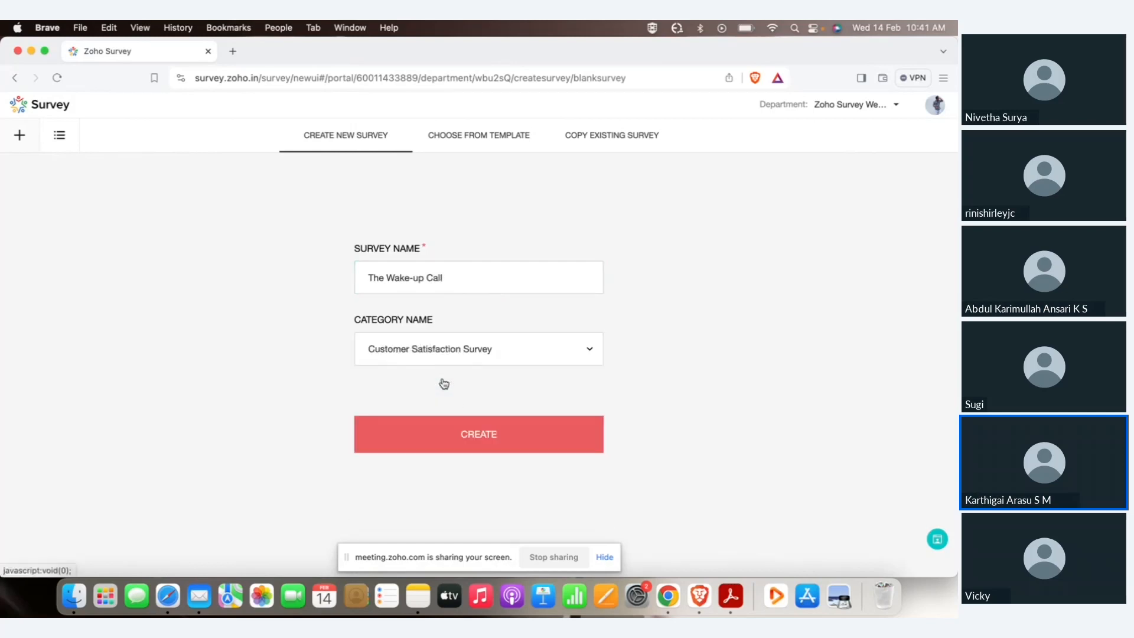
left_click(462, 434)
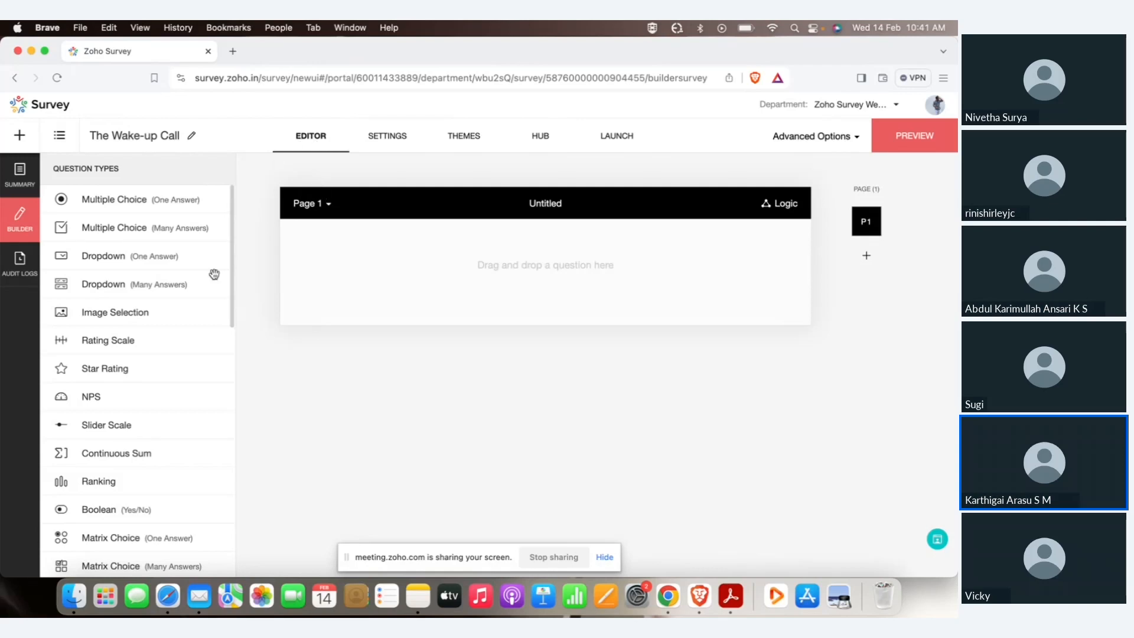
Set Page 1's title to 'Cafe Feedback' in the Page Information dialog.
scroll(176, 266, "down", 2)
scroll(173, 264, "down", 2)
scroll(172, 264, "up", 5)
left_click_drag(116, 202, 146, 208)
left_click(548, 204)
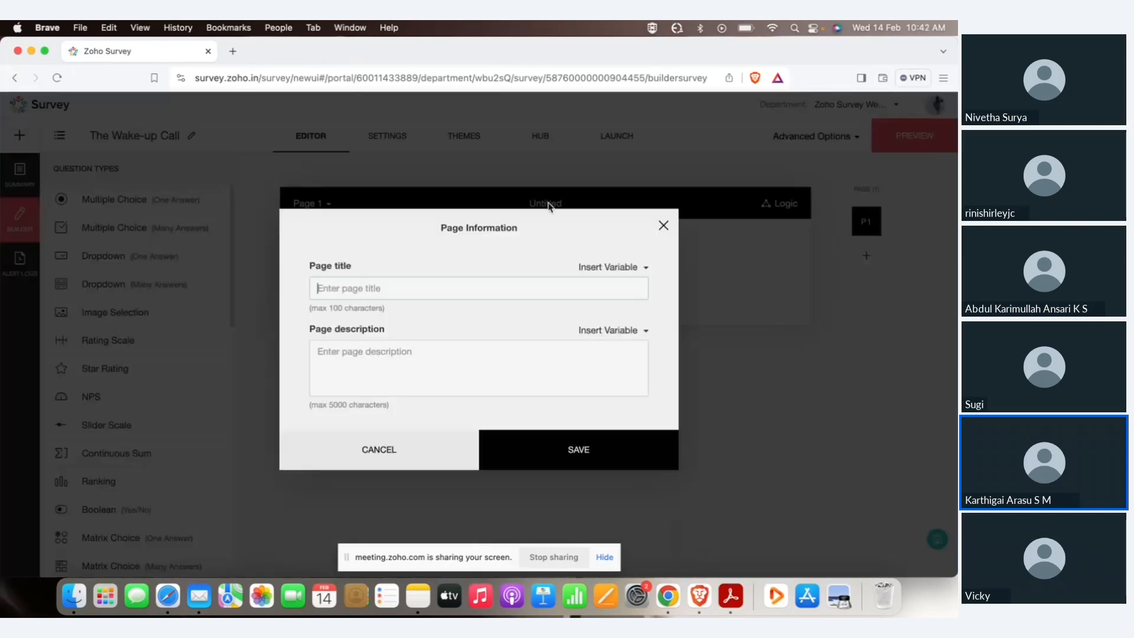
type("Cafe Feedback")
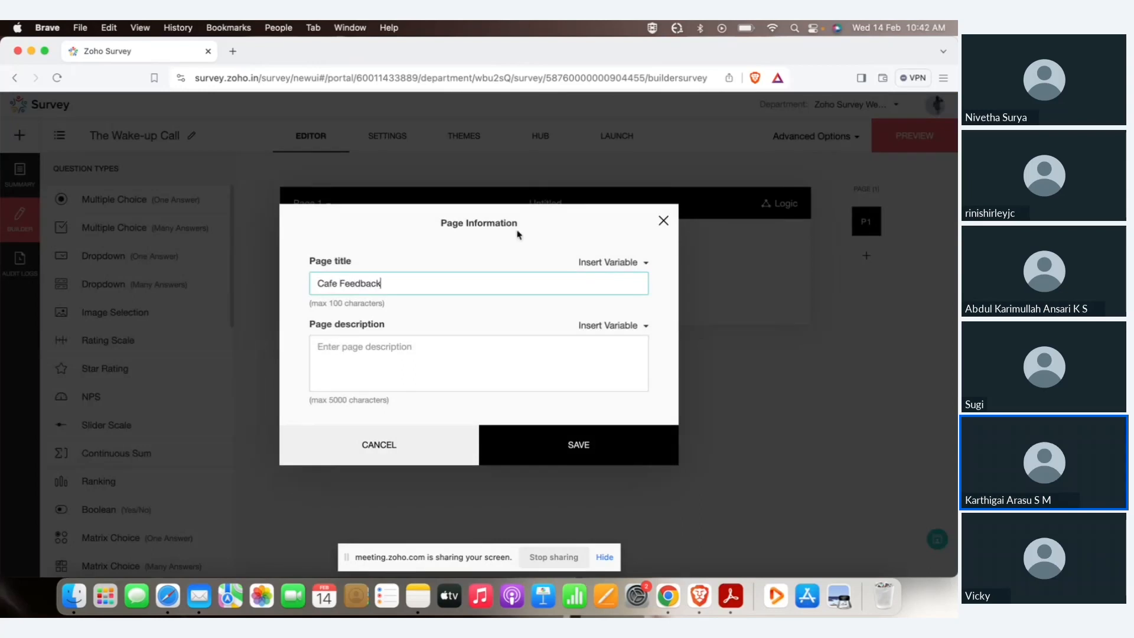
left_click(593, 447)
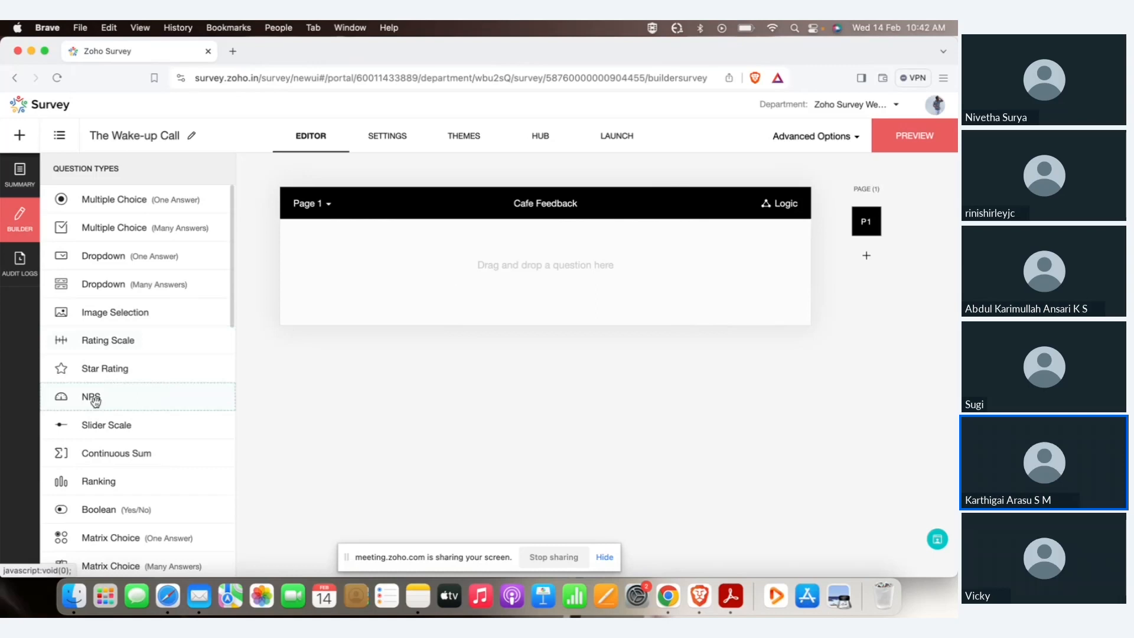
Add an NPS question asking how likely you'd recommend our cafe, shown as coloured Boxes.
left_click_drag(94, 400, 410, 286)
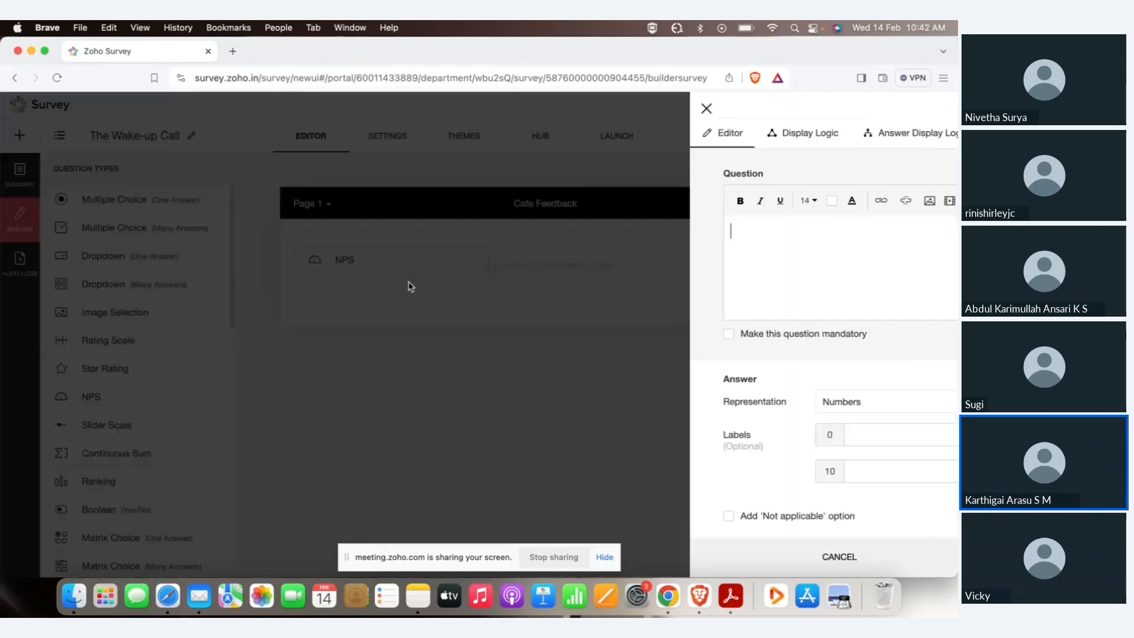
type("How")
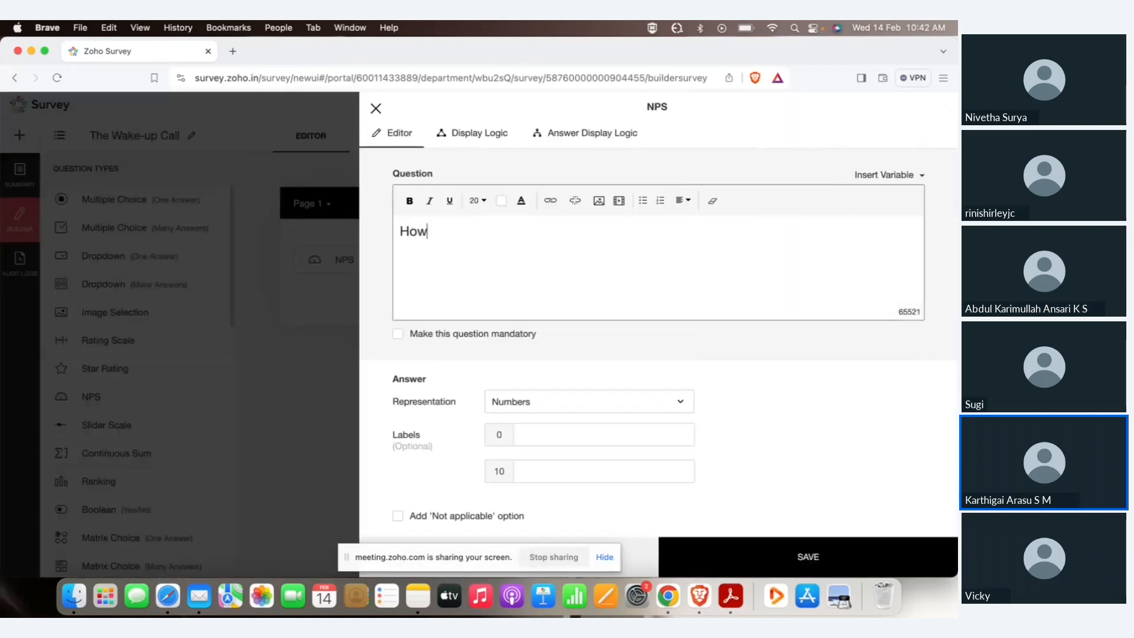
type(" likely is th")
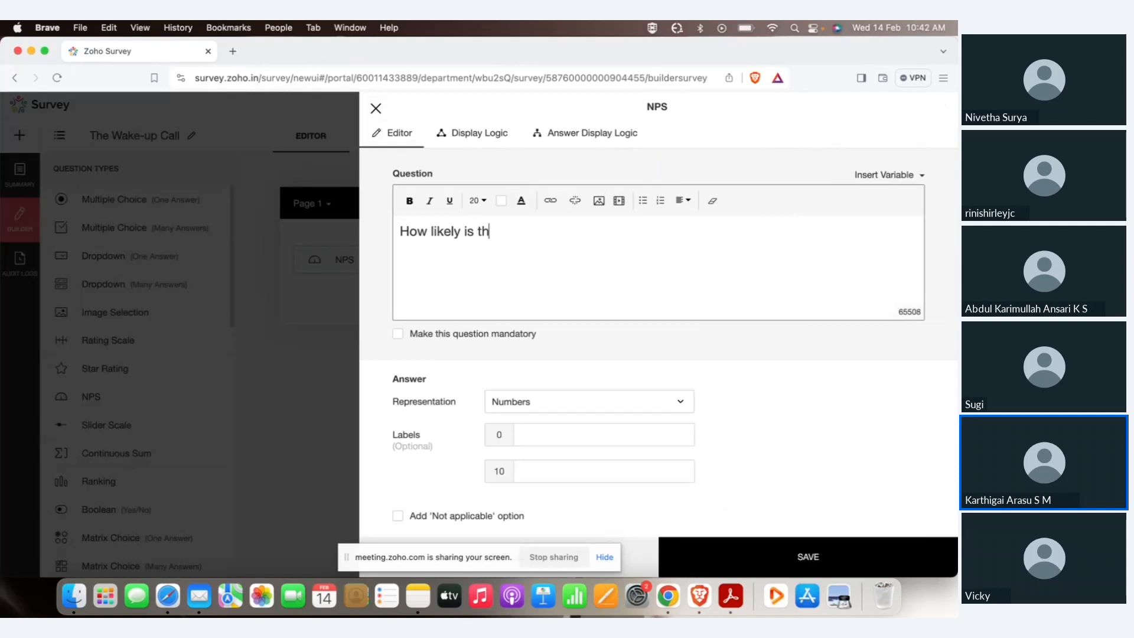
type("at you would recom")
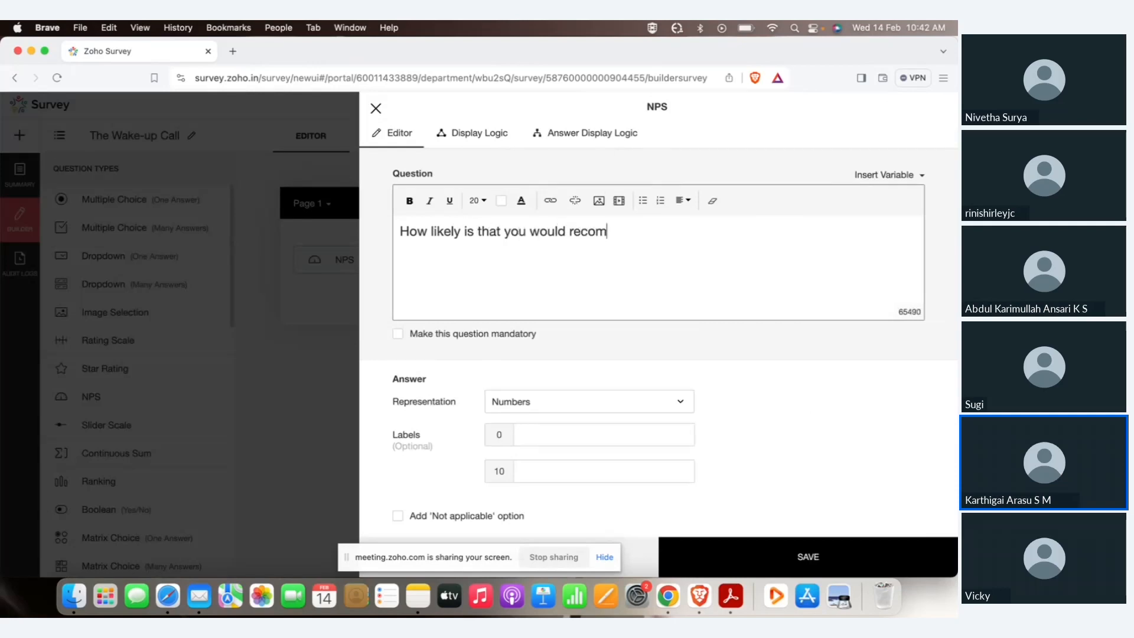
type("mend our cafe")
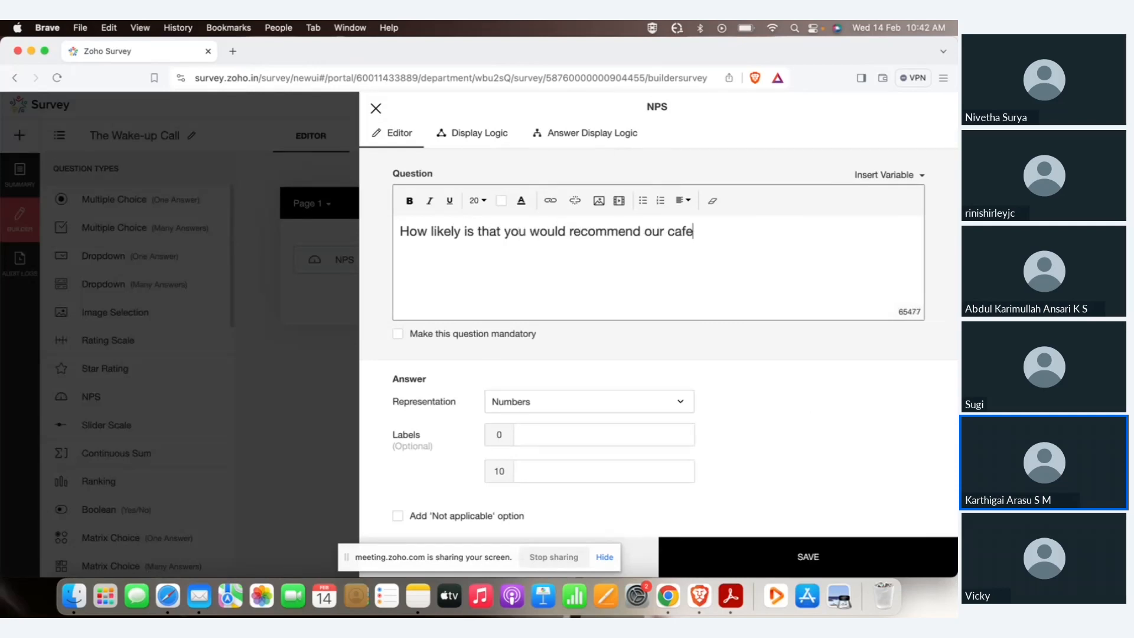
type(" to your friends or colleagues")
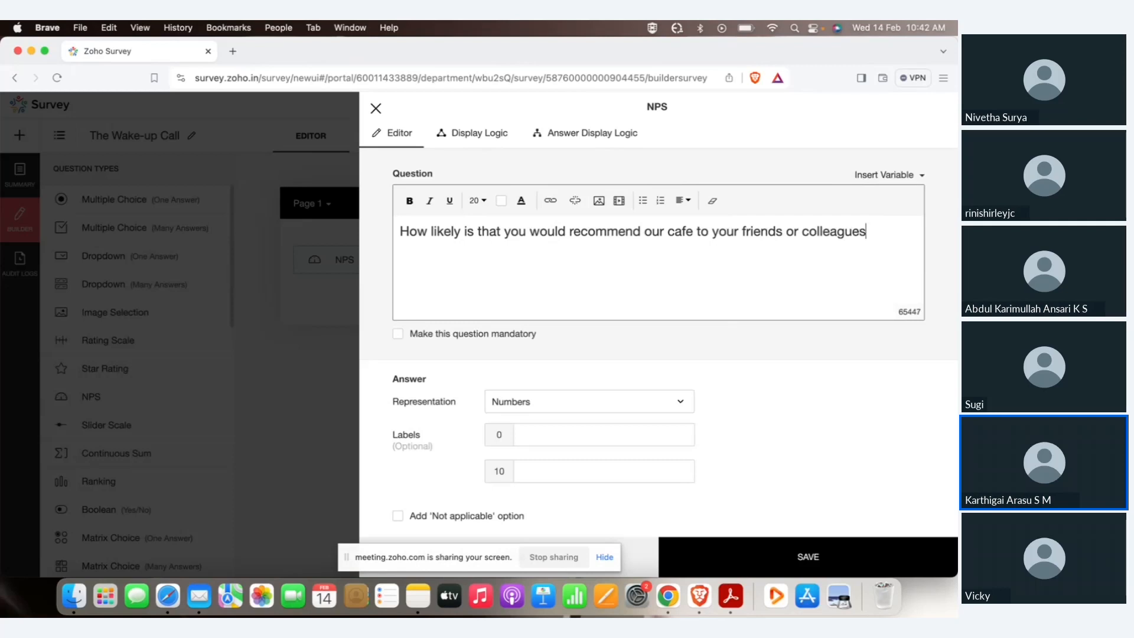
scroll(443, 378, "down", 2)
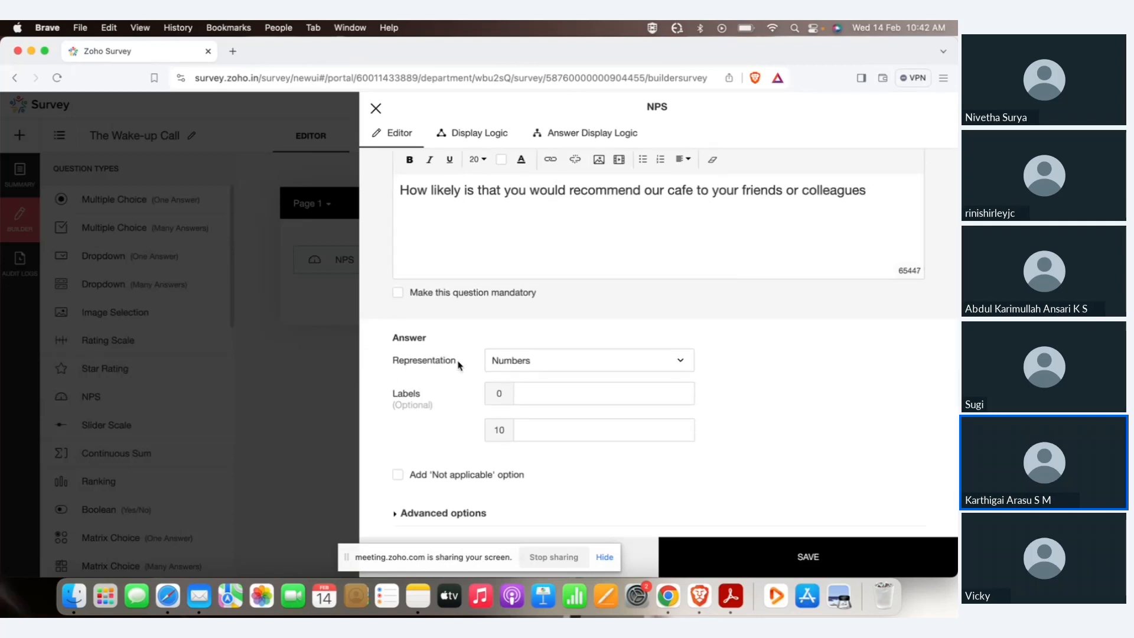
left_click(516, 361)
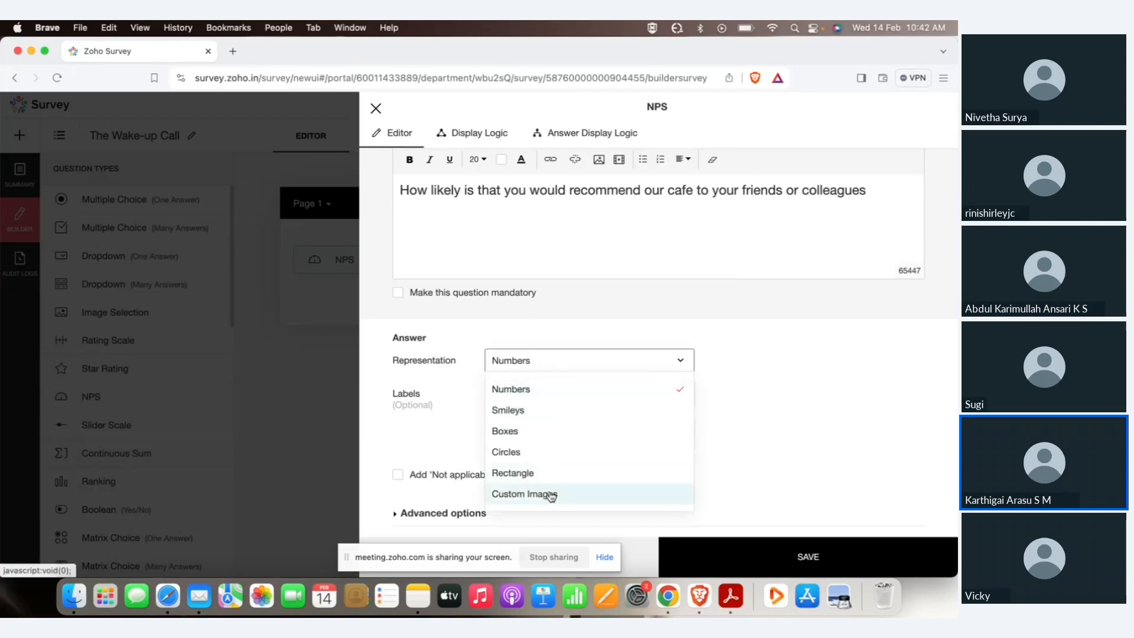
left_click(520, 432)
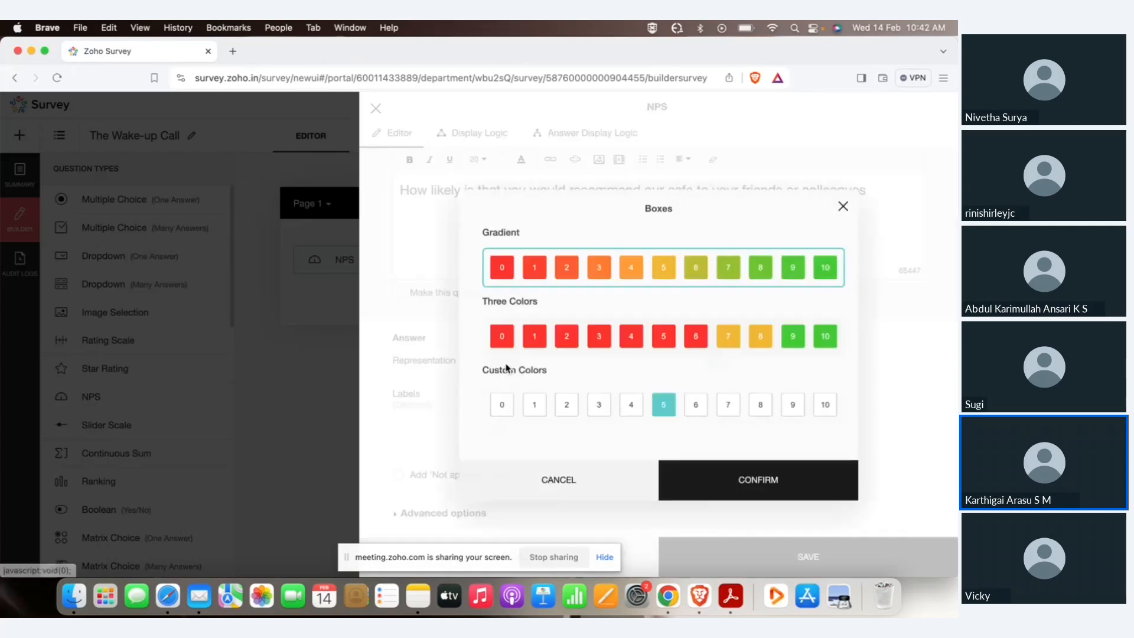
left_click(760, 472)
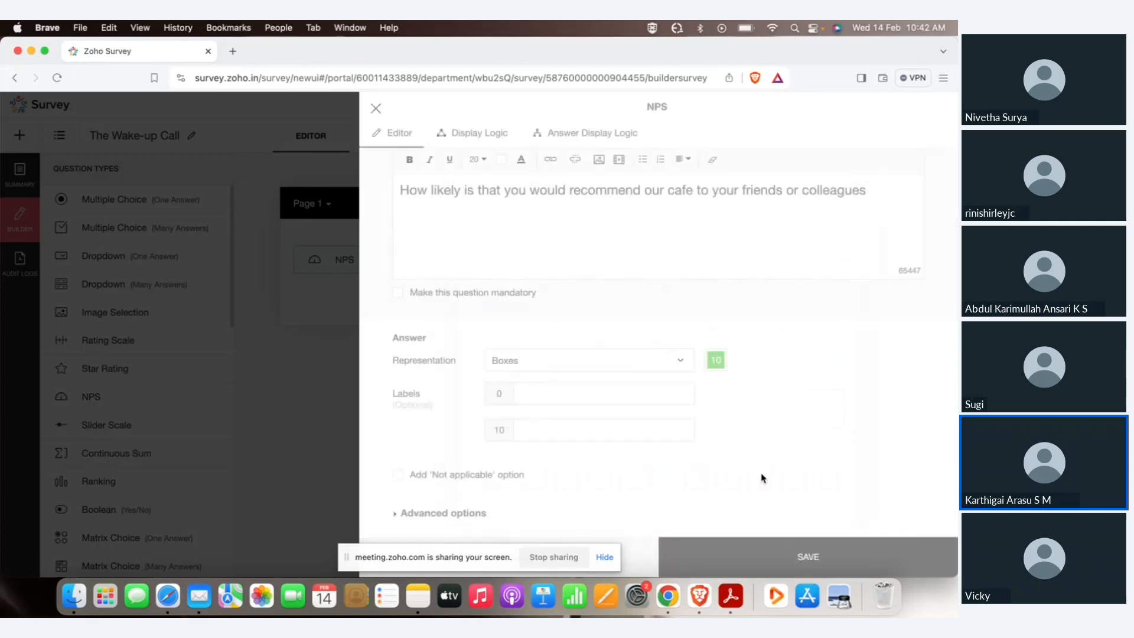
Label the scale ends Never (0) and Definitely (10), make it mandatory, and save.
left_click(615, 402)
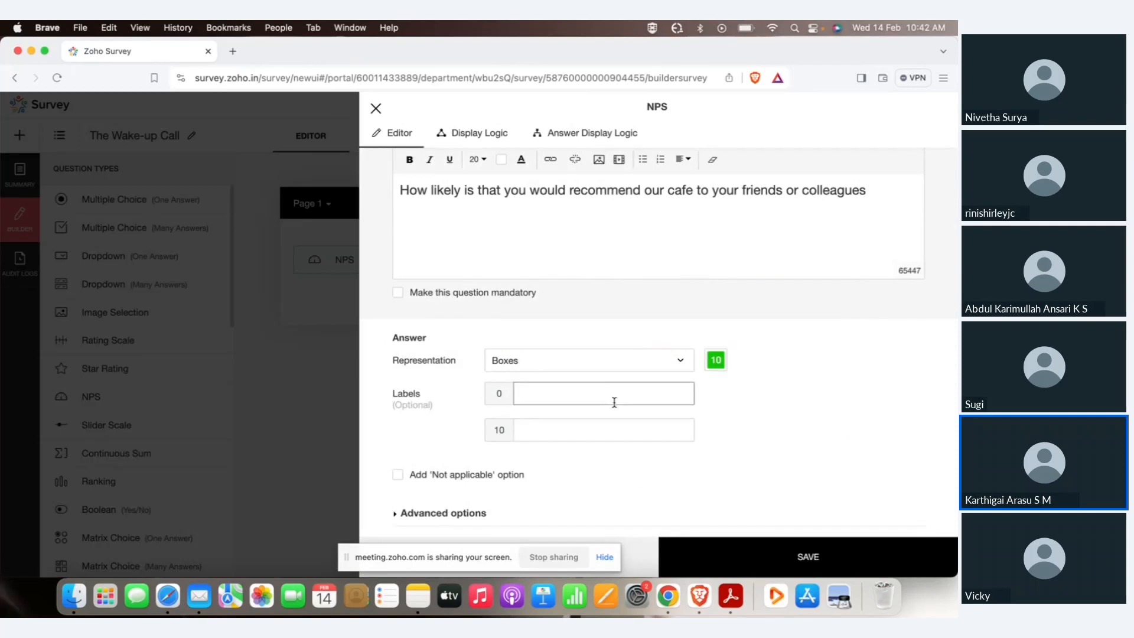
left_click(582, 393)
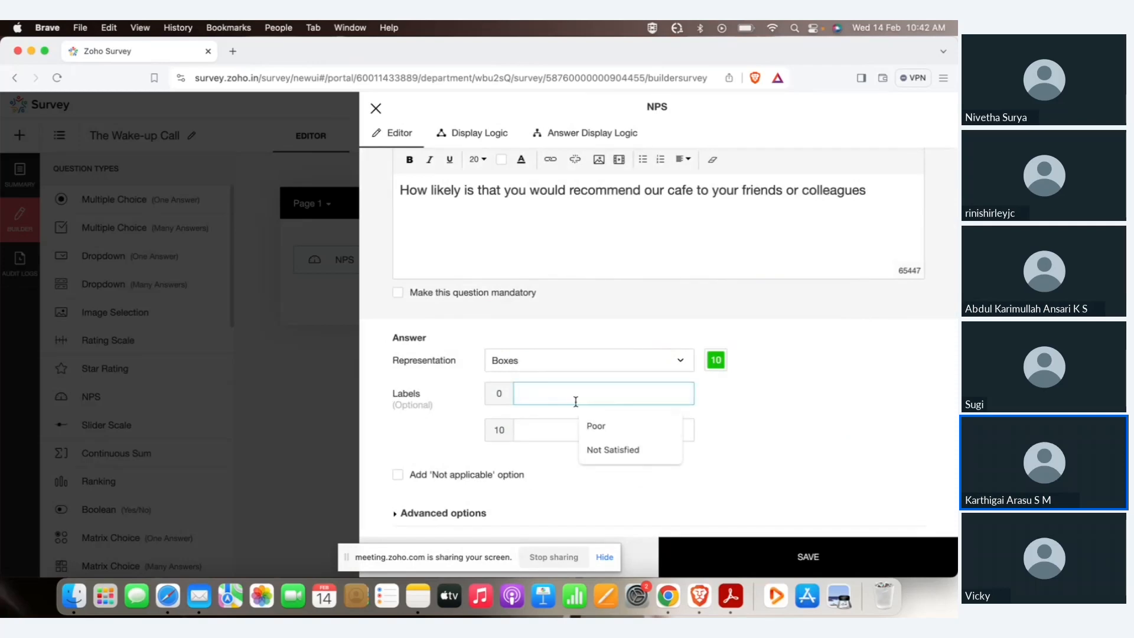
type("Never")
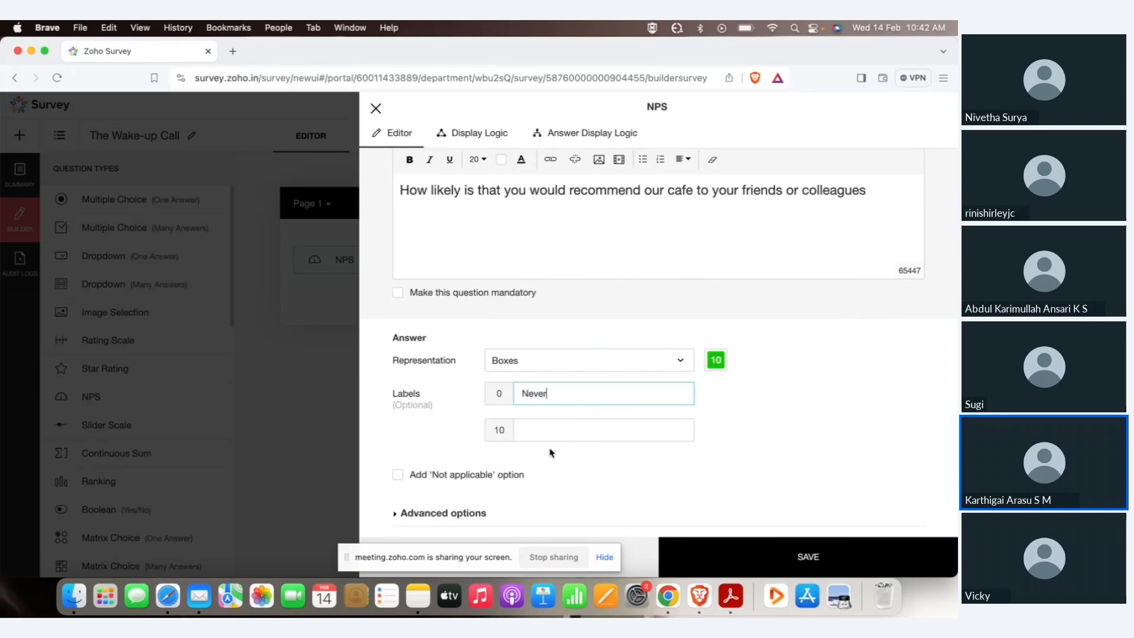
left_click(550, 431)
type("Def")
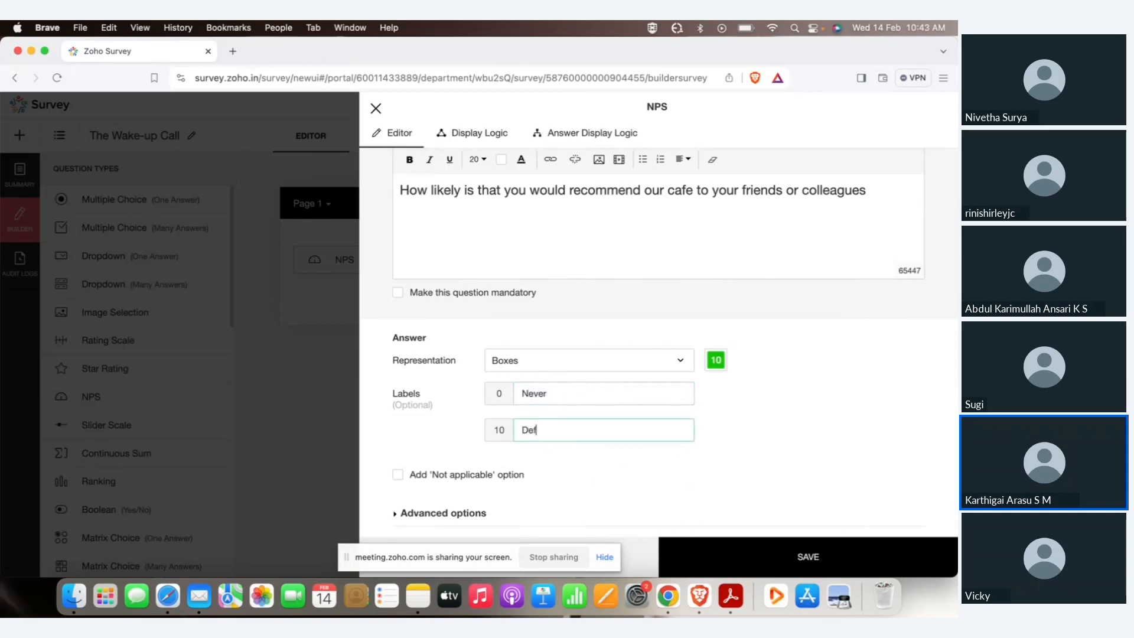
type("initely")
left_click(399, 293)
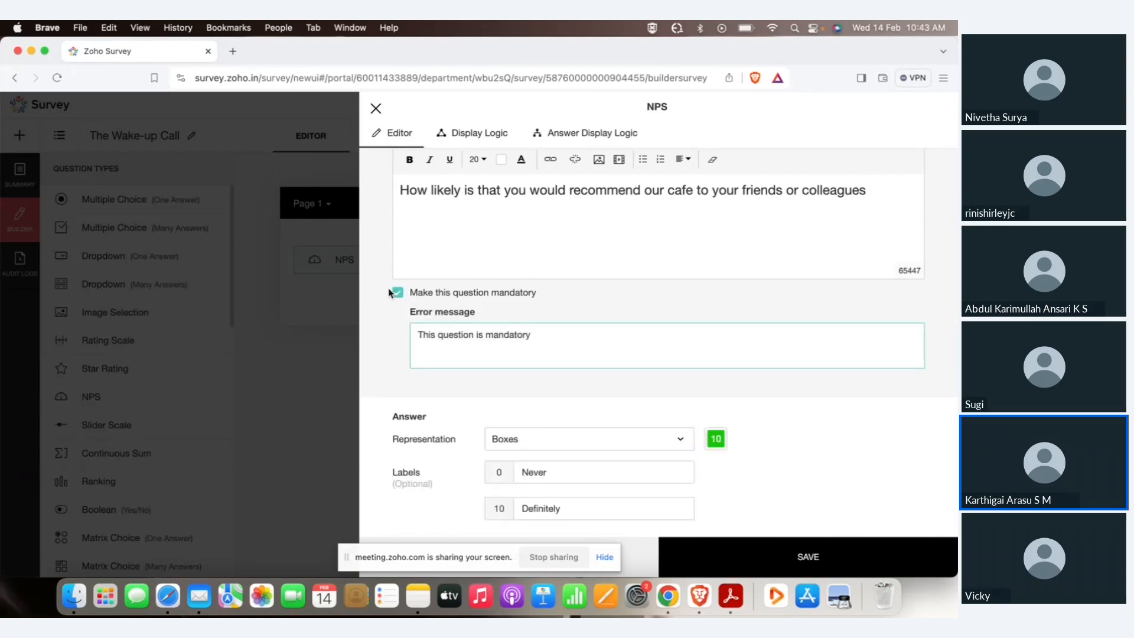
left_click(815, 556)
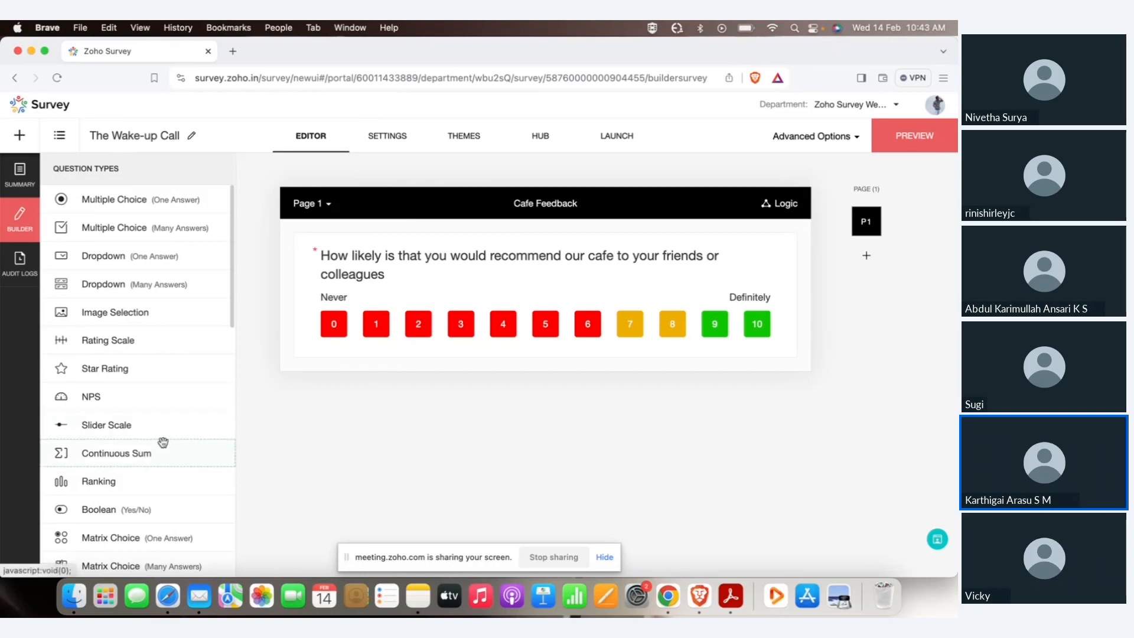
Add a Matrix Rating Scale question rating the Cafe, with rows Theme, Spaciousness, Cleanliness, Staffs behaviour.
scroll(154, 435, "down", 3)
scroll(153, 436, "down", 1)
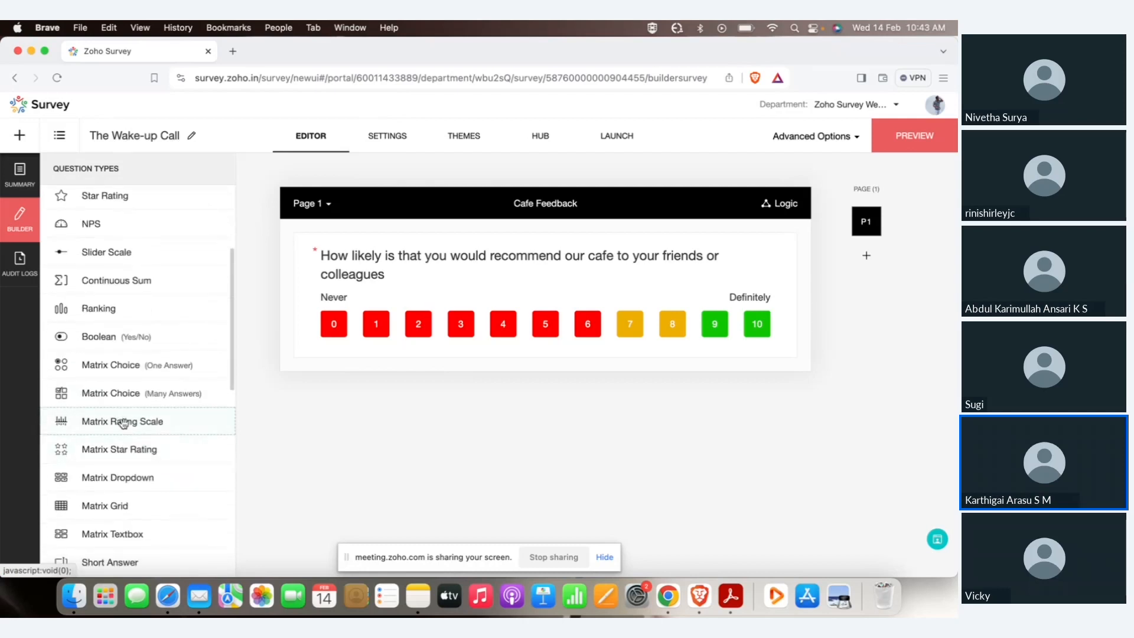
left_click_drag(113, 421, 454, 375)
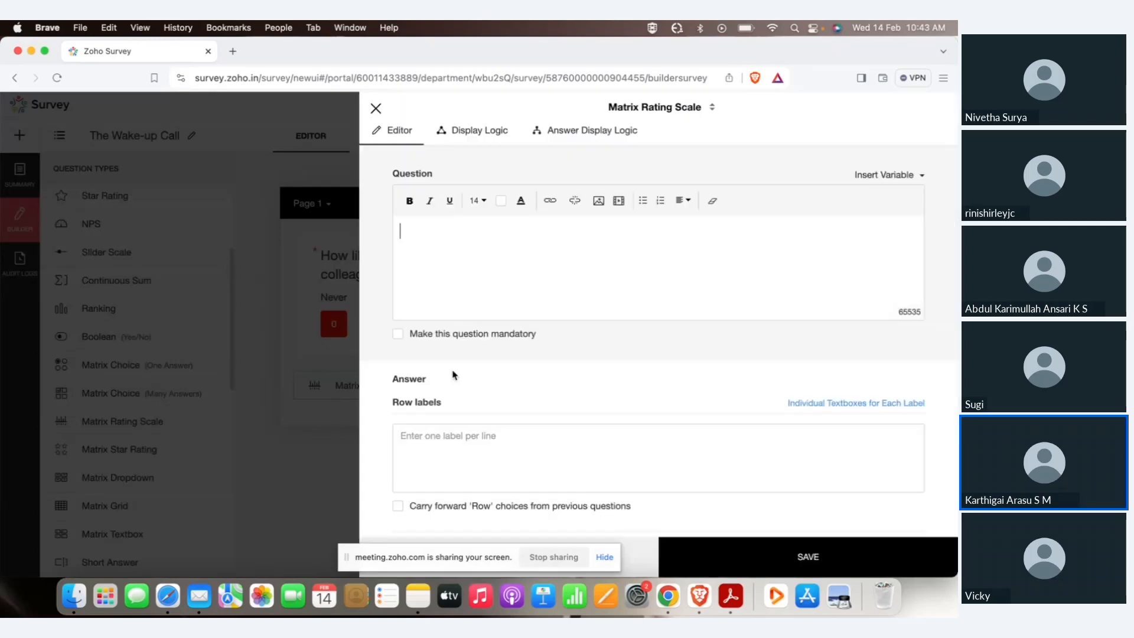
type("Overall, How")
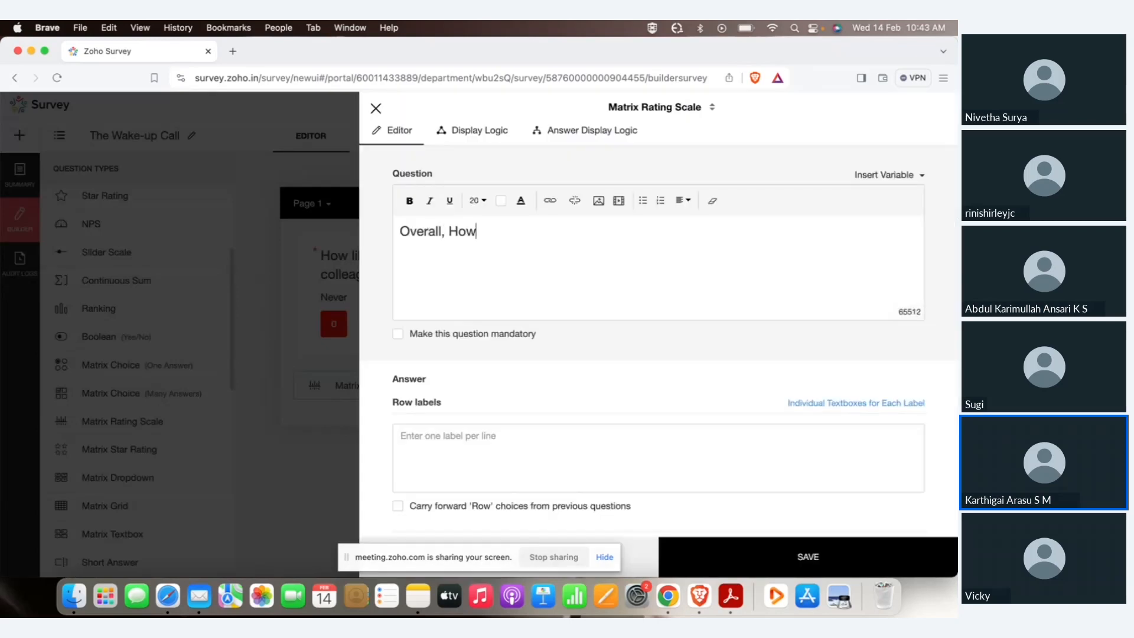
type(" would Iou like to r")
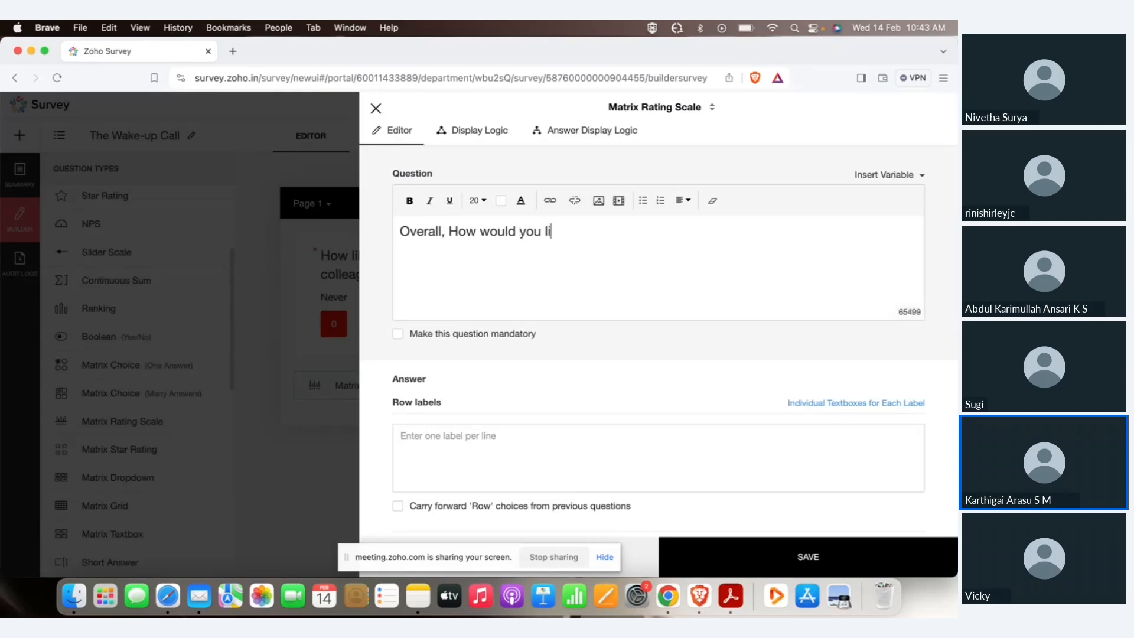
type("r ")
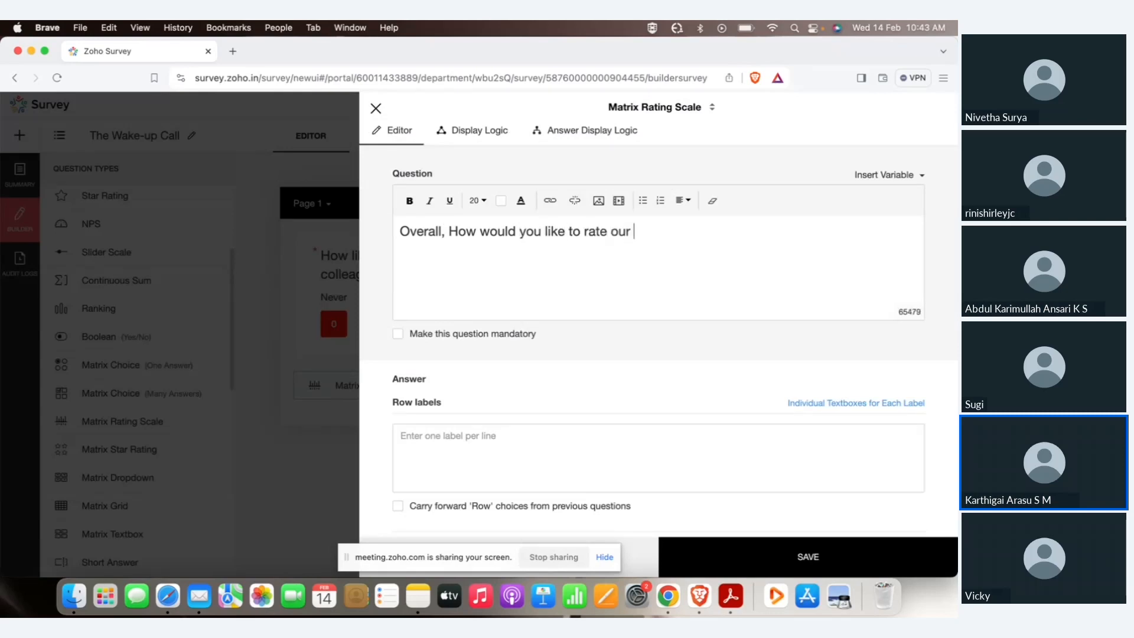
type("Cafe?")
left_click(459, 477)
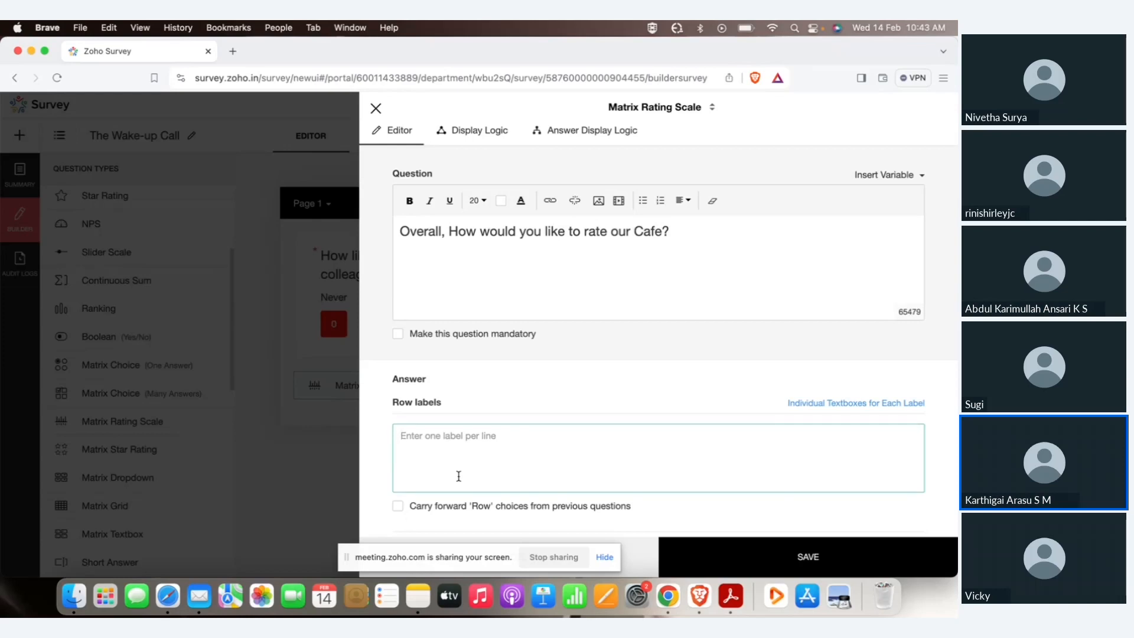
type("Theme Spacious")
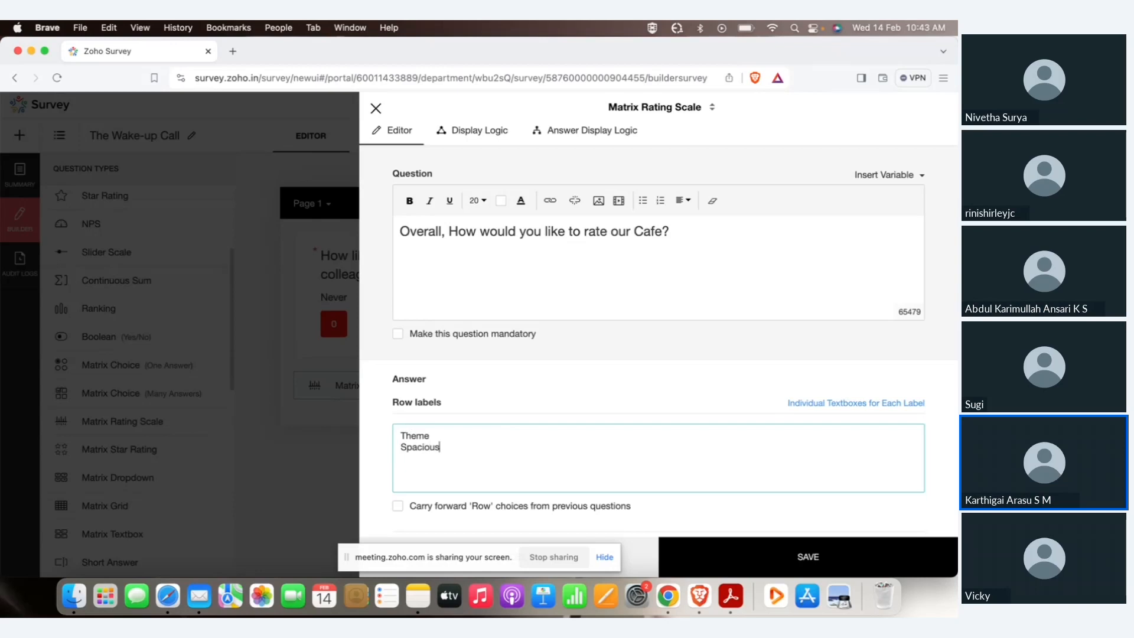
type("ness Cleanlines")
type("s ")
type("Staffs behaviour")
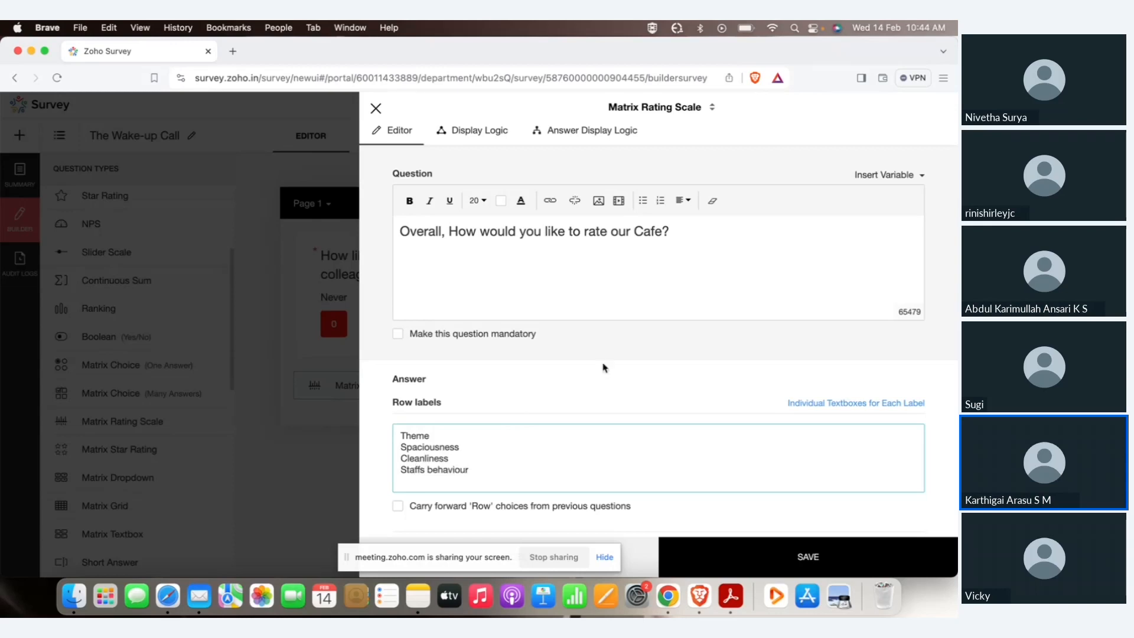
Keep the Likert scale type with Numbers representation running from 1 to 5.
scroll(603, 368, "down", 5)
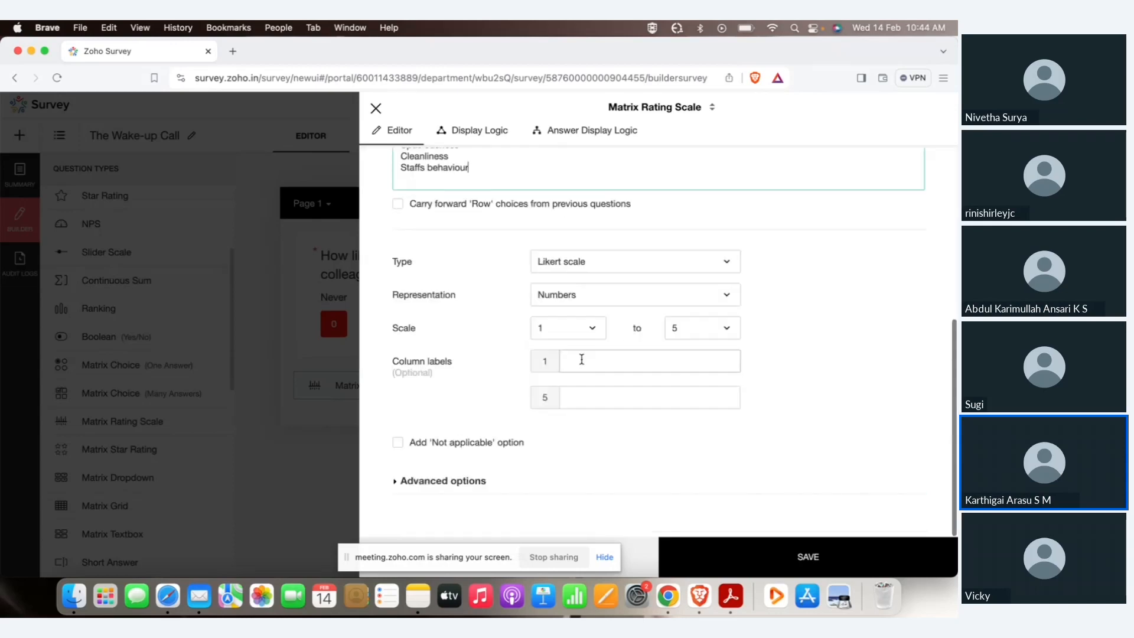
left_click(577, 261)
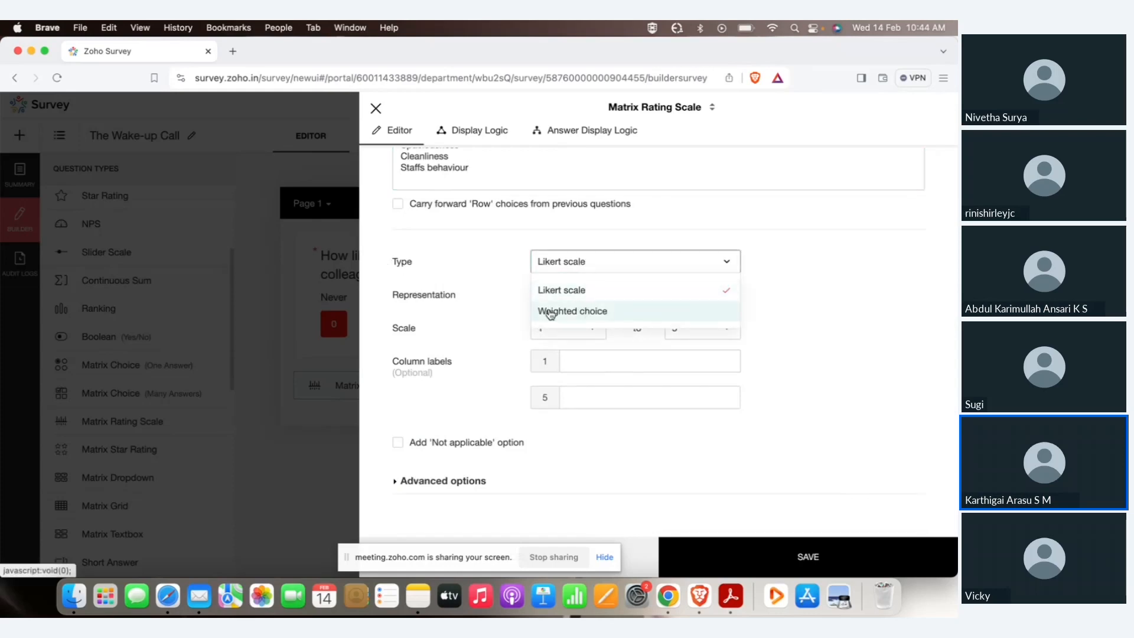
left_click(472, 321)
left_click(531, 298)
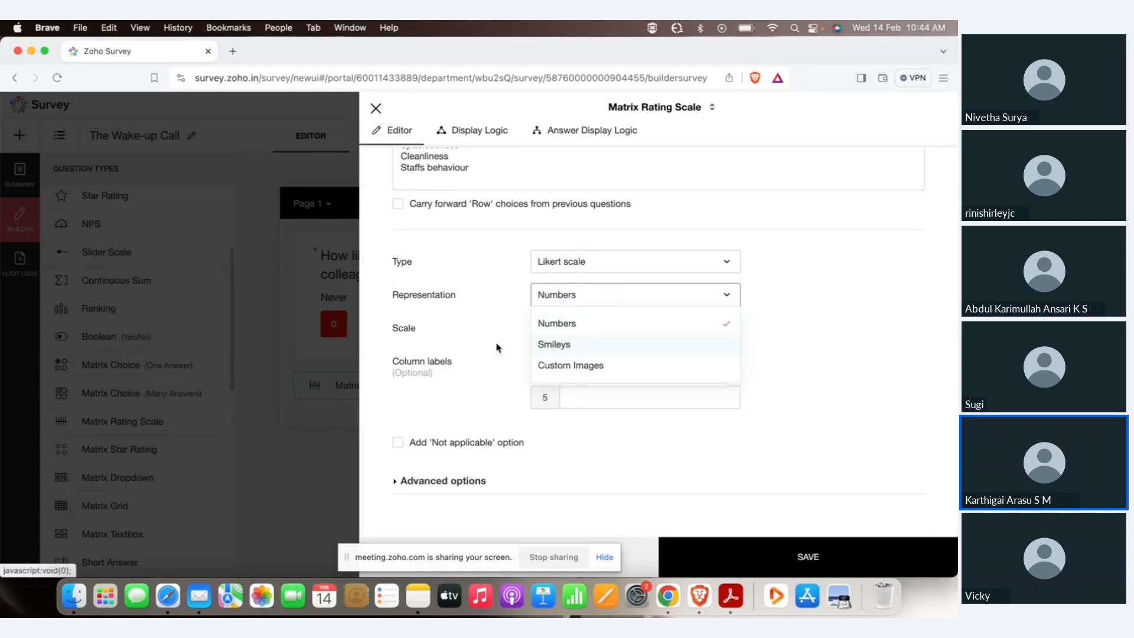
left_click(514, 342)
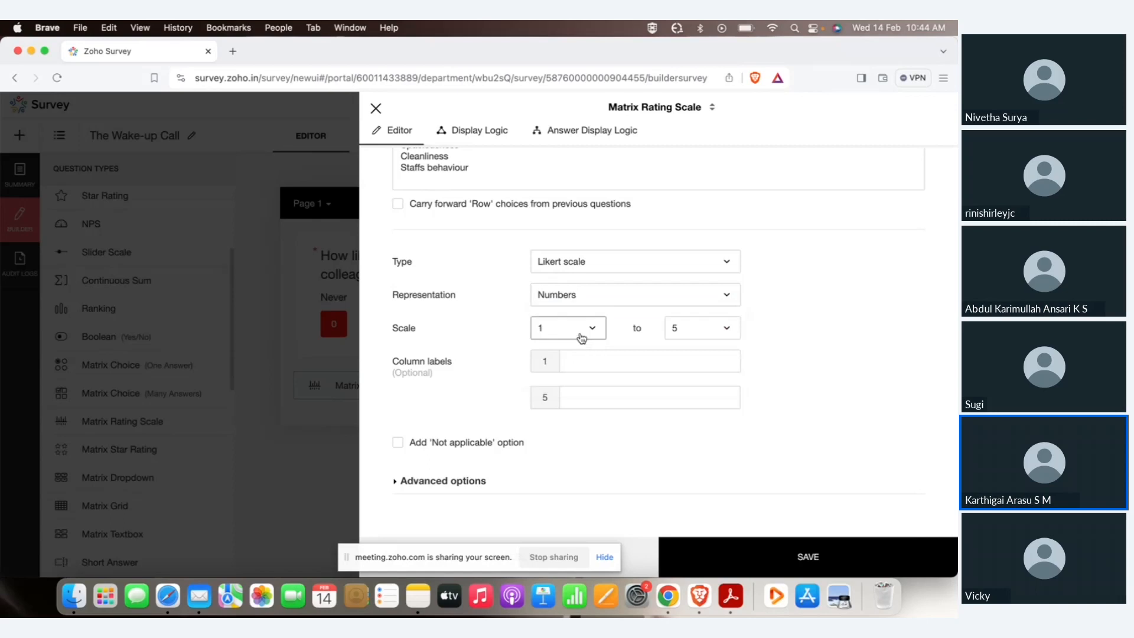
left_click(580, 337)
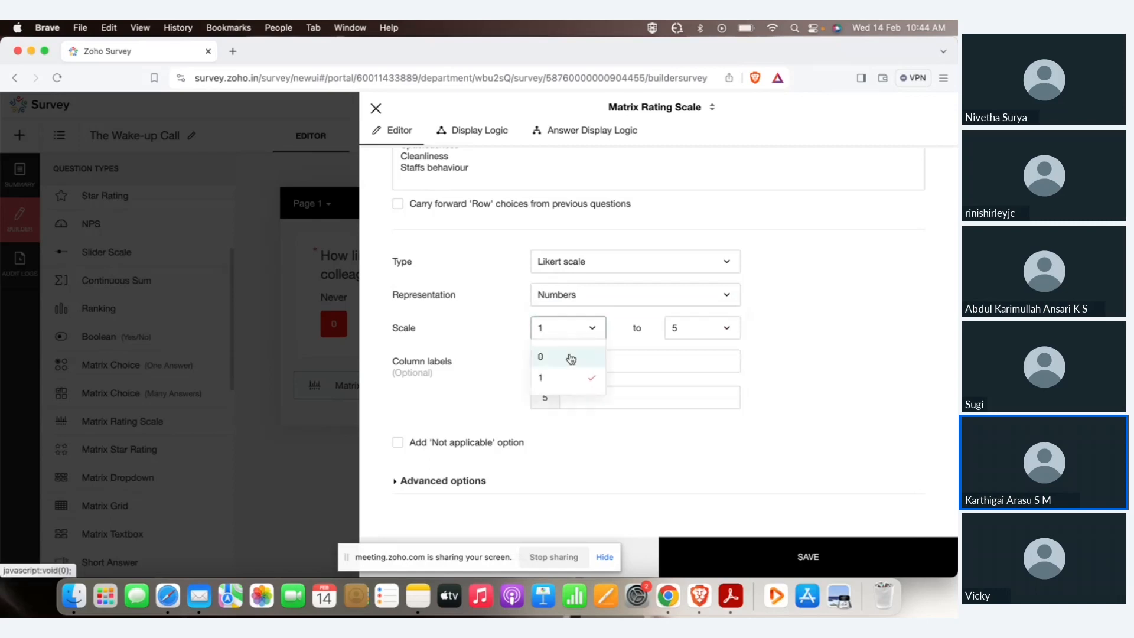
left_click(673, 333)
left_click(589, 442)
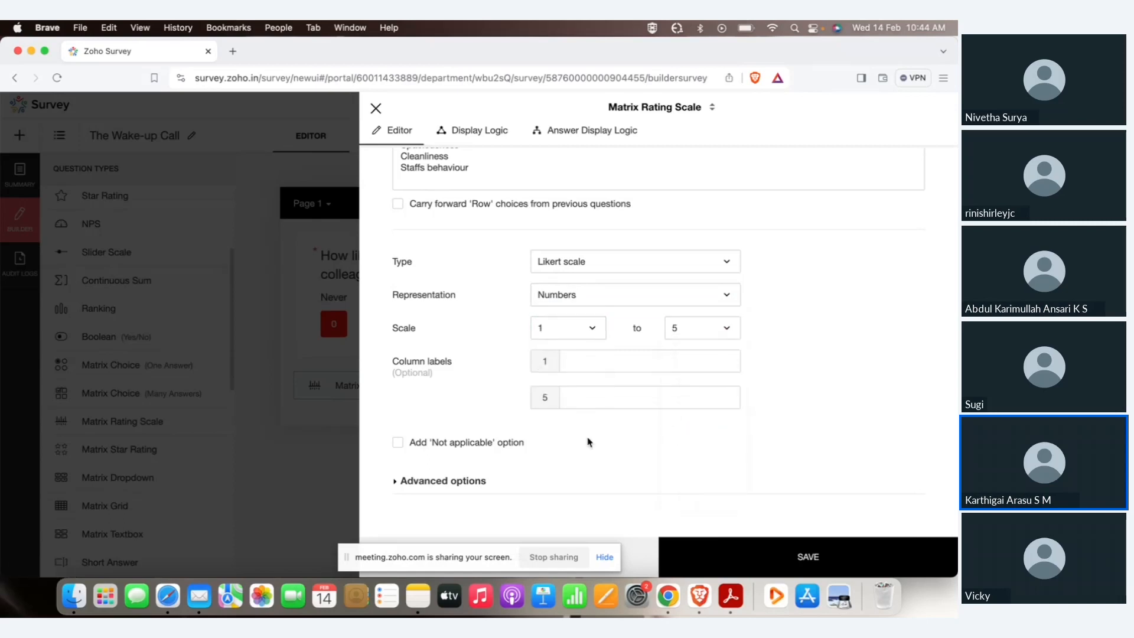
Label the lowest rating Poor and the highest Excellent, then save the question.
left_click(586, 365)
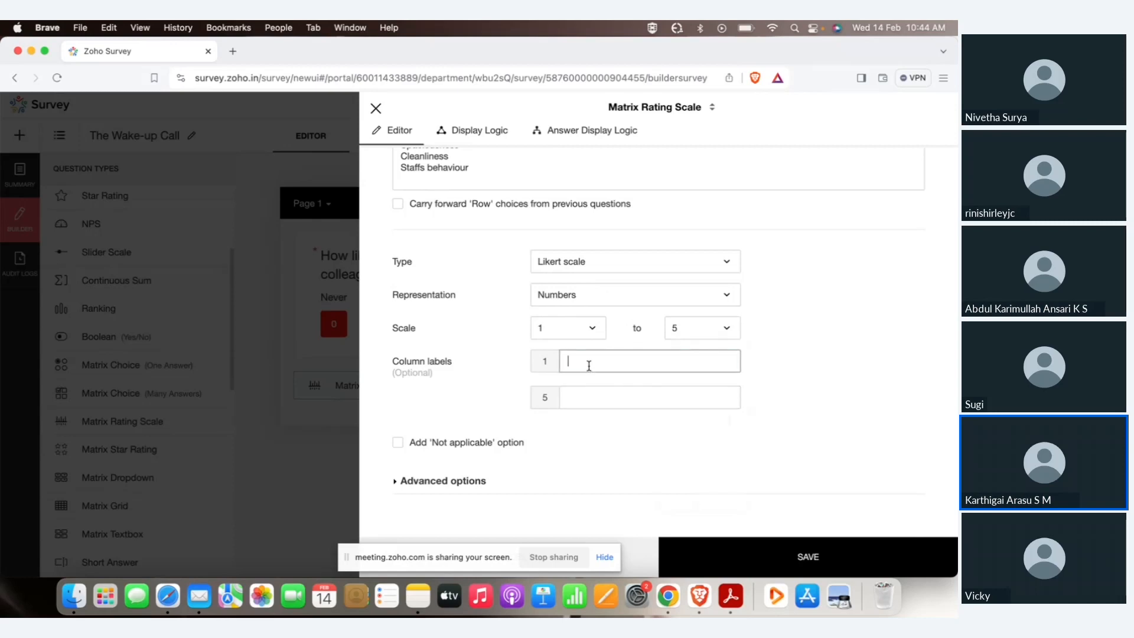
left_click(638, 393)
left_click(636, 397)
left_click(664, 431)
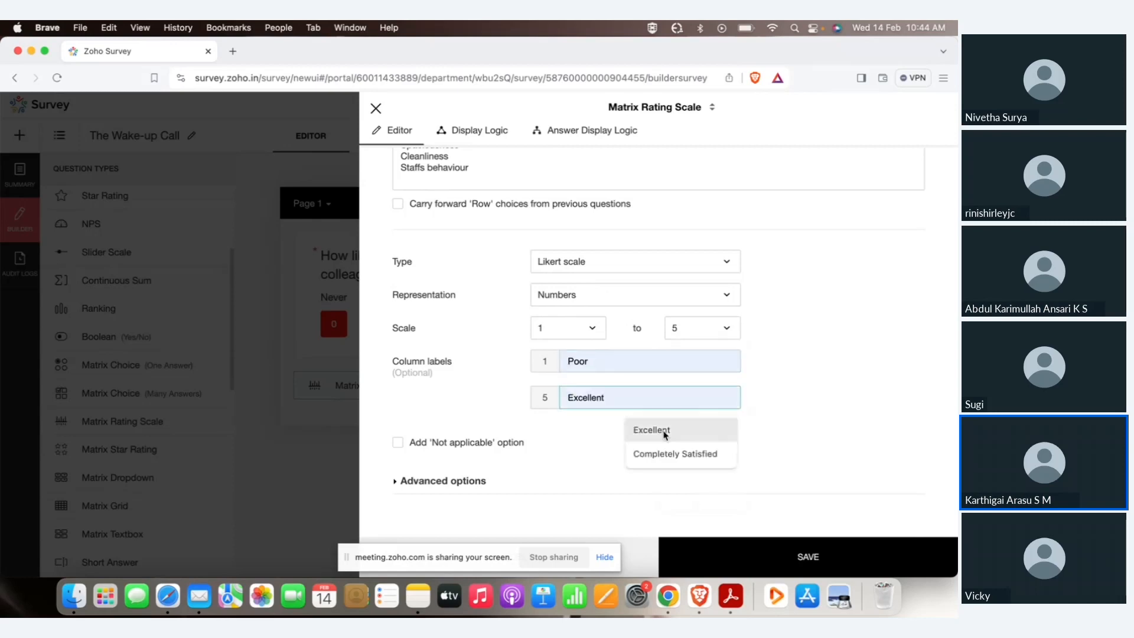
left_click(765, 554)
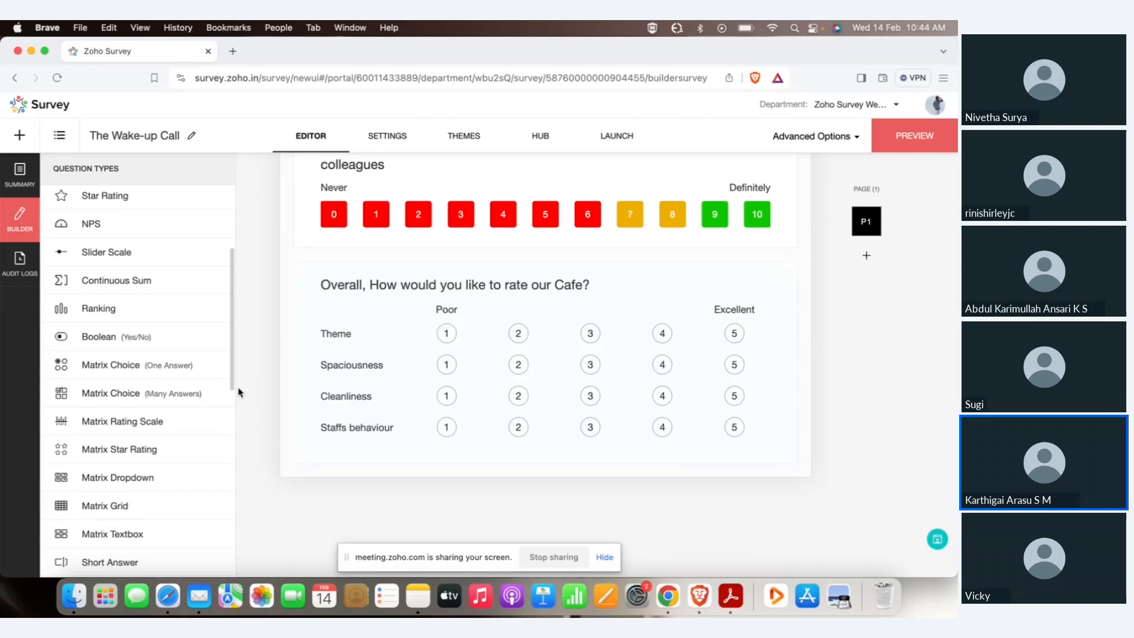
Import the emoji-rated food quality question (Taste, Innovative, Authenticity) from the other 'The Wake-up Call' survey.
scroll(190, 400, "down", 8)
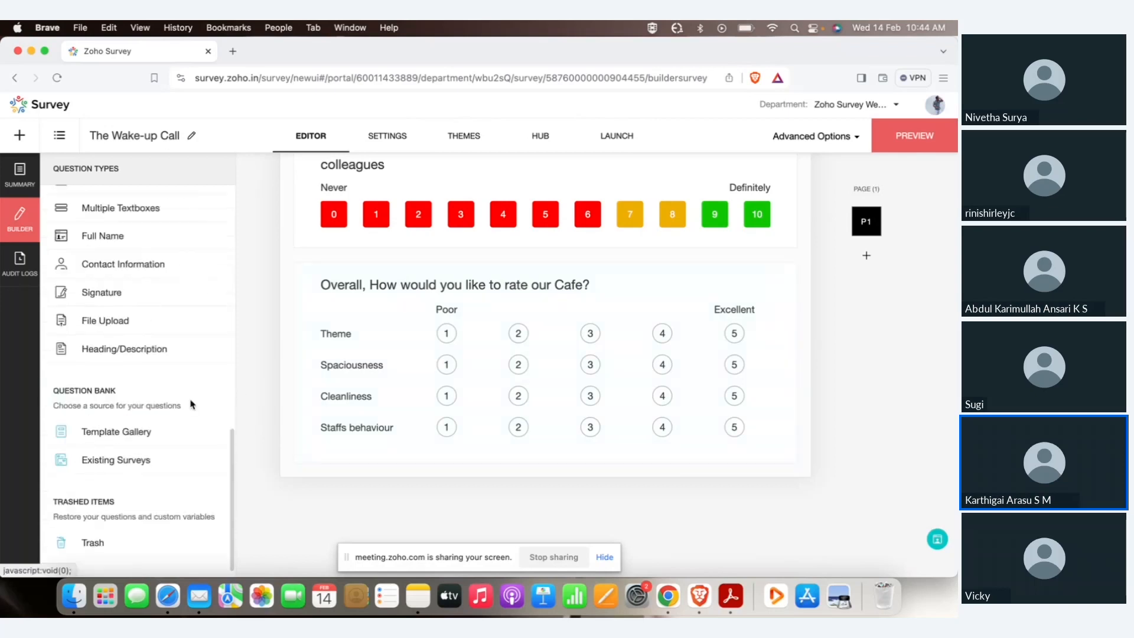
left_click(104, 452)
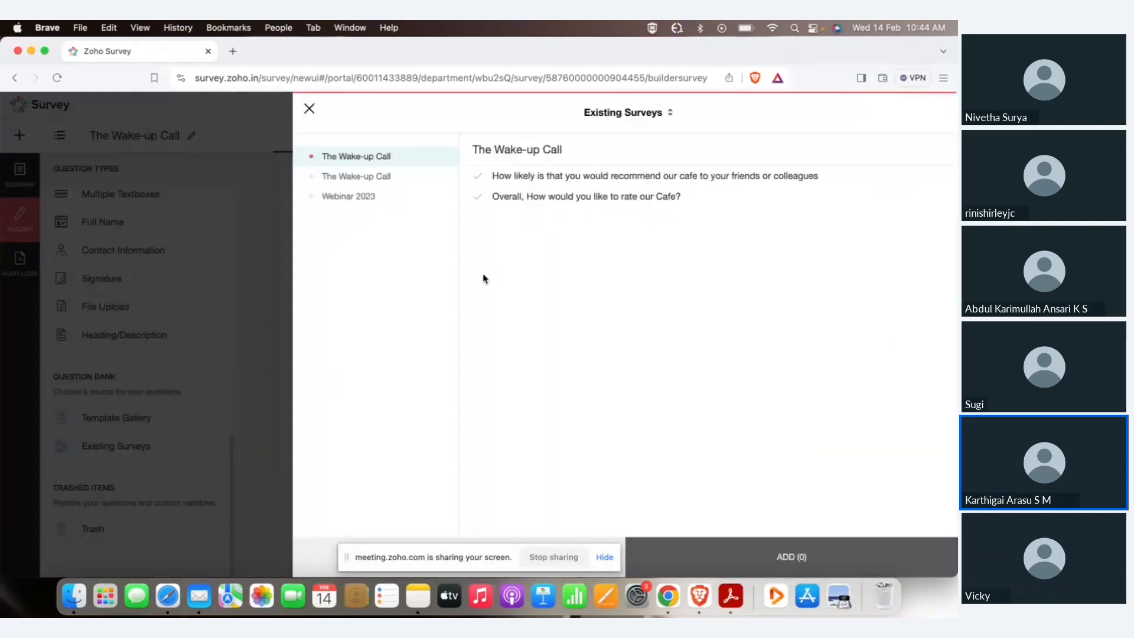
left_click(407, 180)
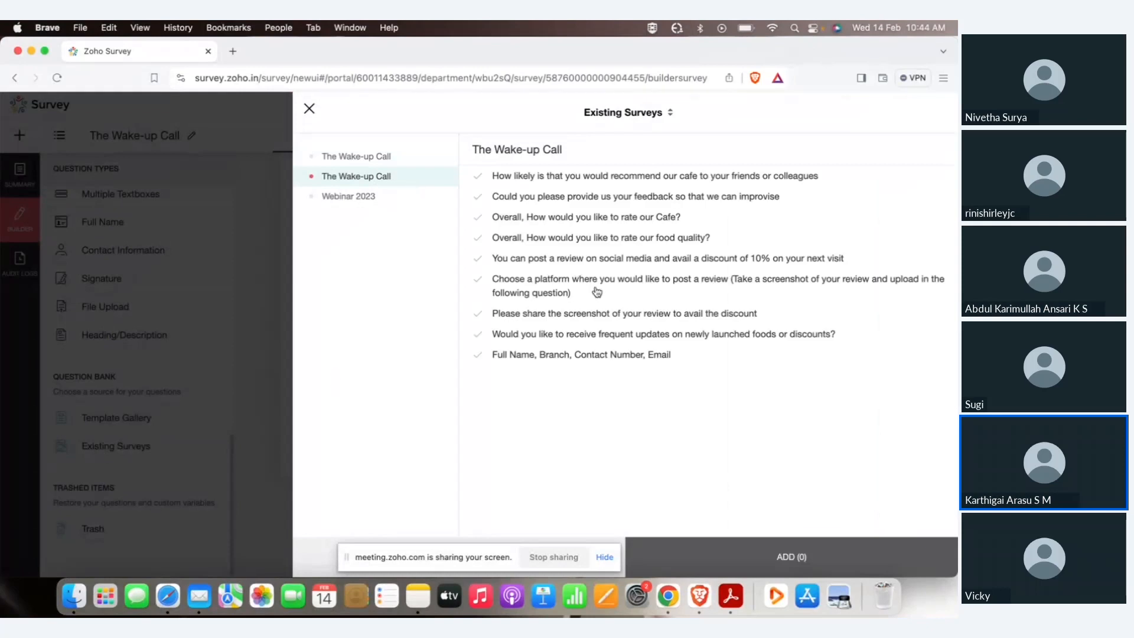
left_click(591, 240)
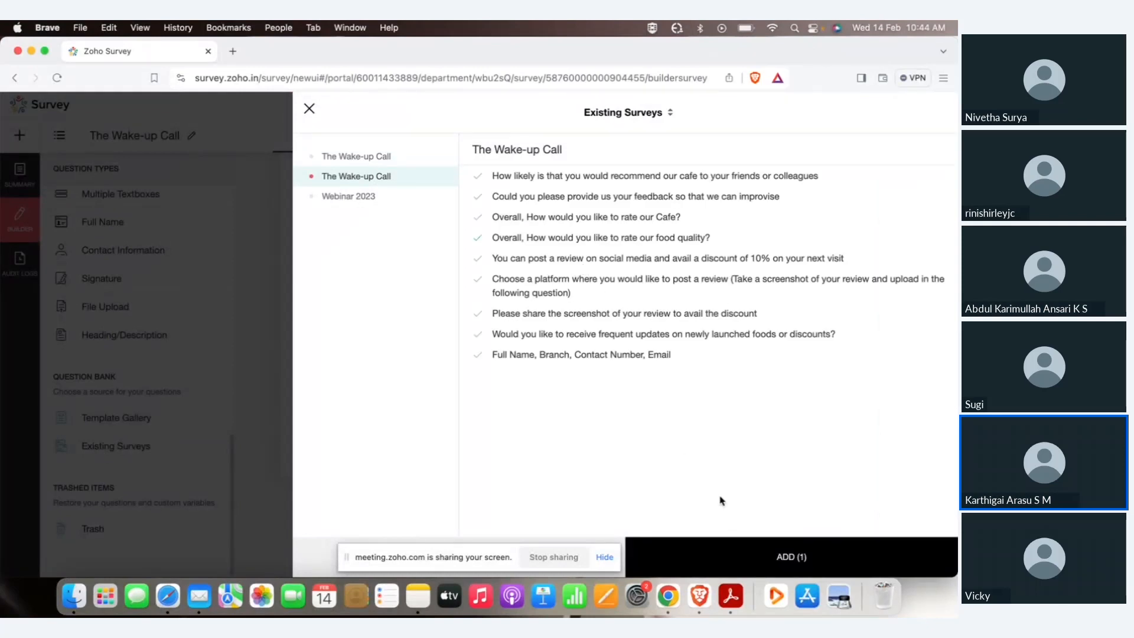
left_click(739, 552)
left_click(725, 557)
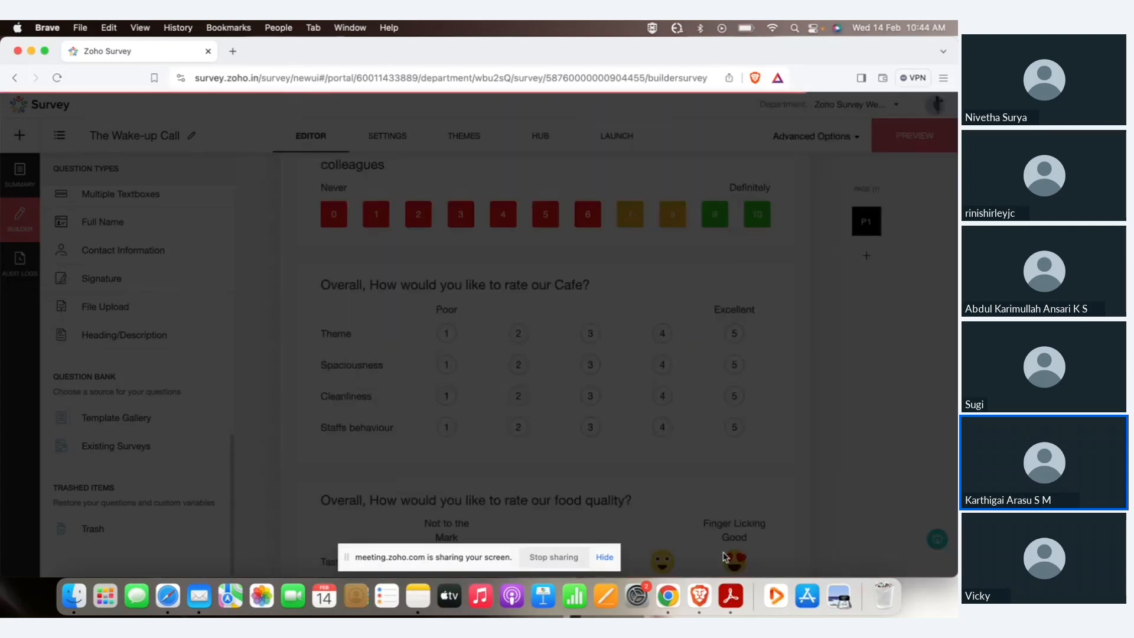
scroll(843, 380, "down", 3)
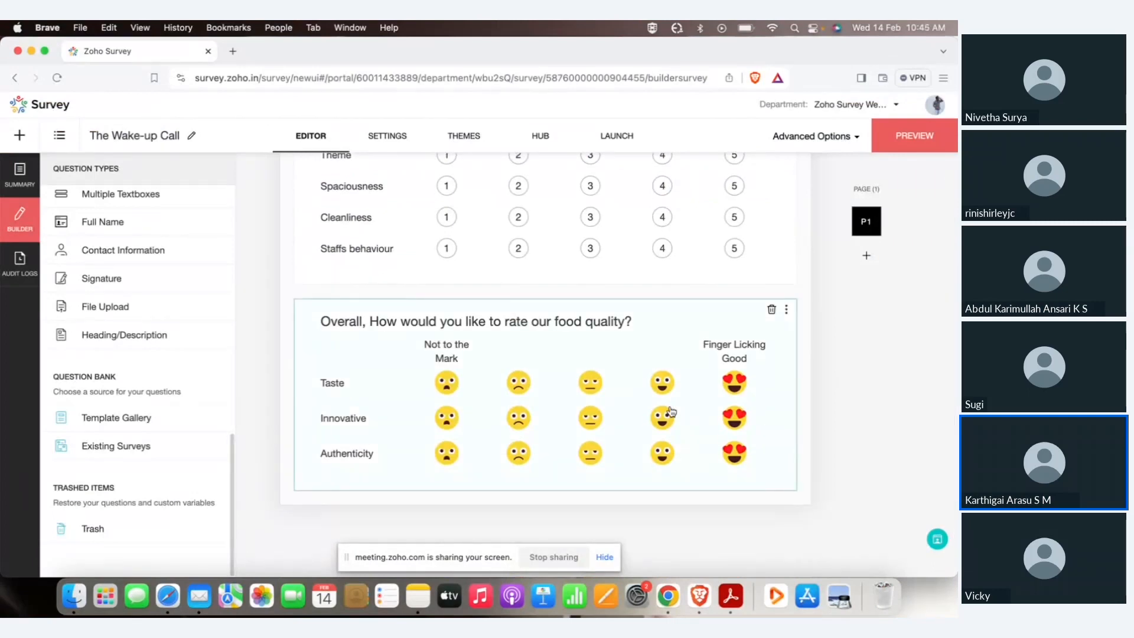
scroll(134, 307, "up", 5)
scroll(388, 345, "down", 1)
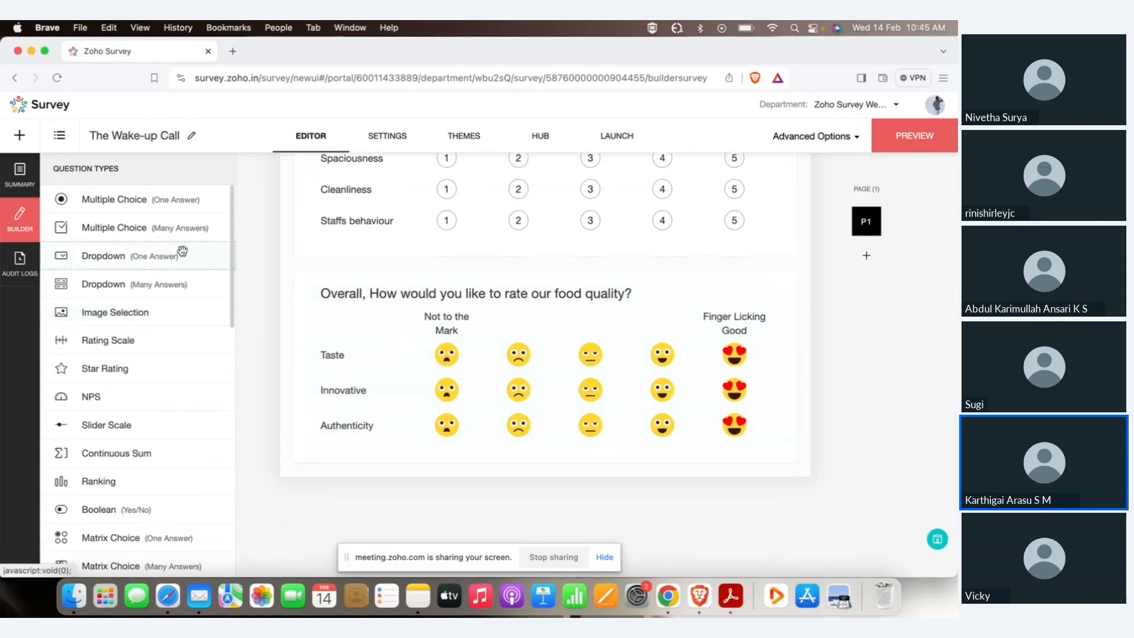
Add a single-answer question: 'You can post a review on Social Media and avail a discount of 10% on your next visit'.
left_click_drag(119, 201, 456, 466)
type("You can post a review on Scoai")
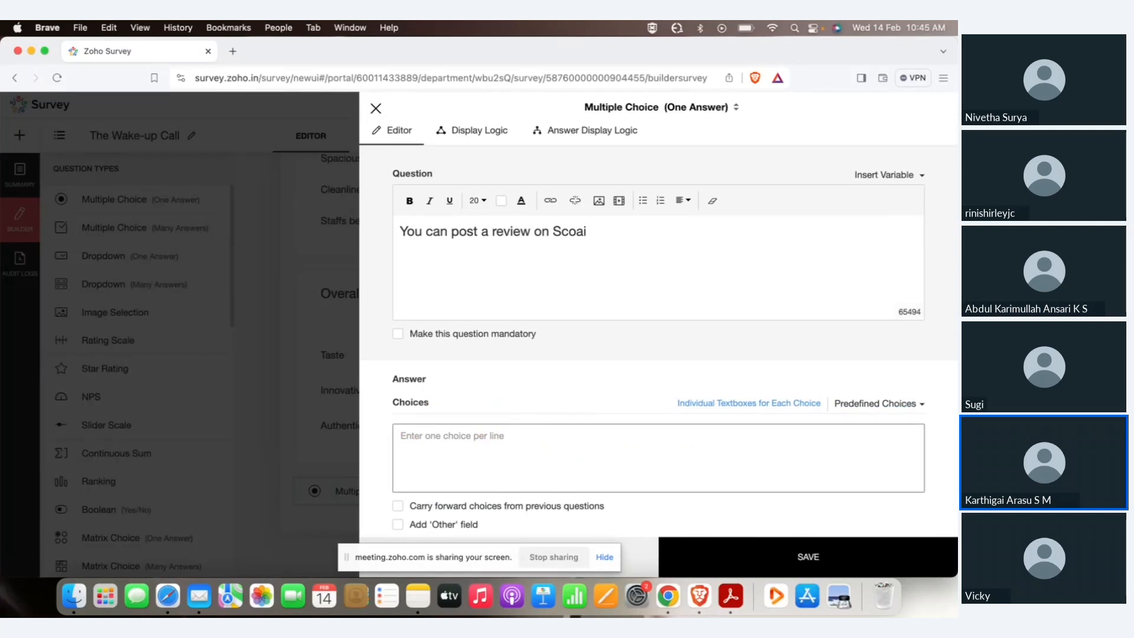
key("BackSpace")
key("BackSpace")
key("BackSpace")
key("BackSpace")
key("BackSpace")
type("ocial Media ")
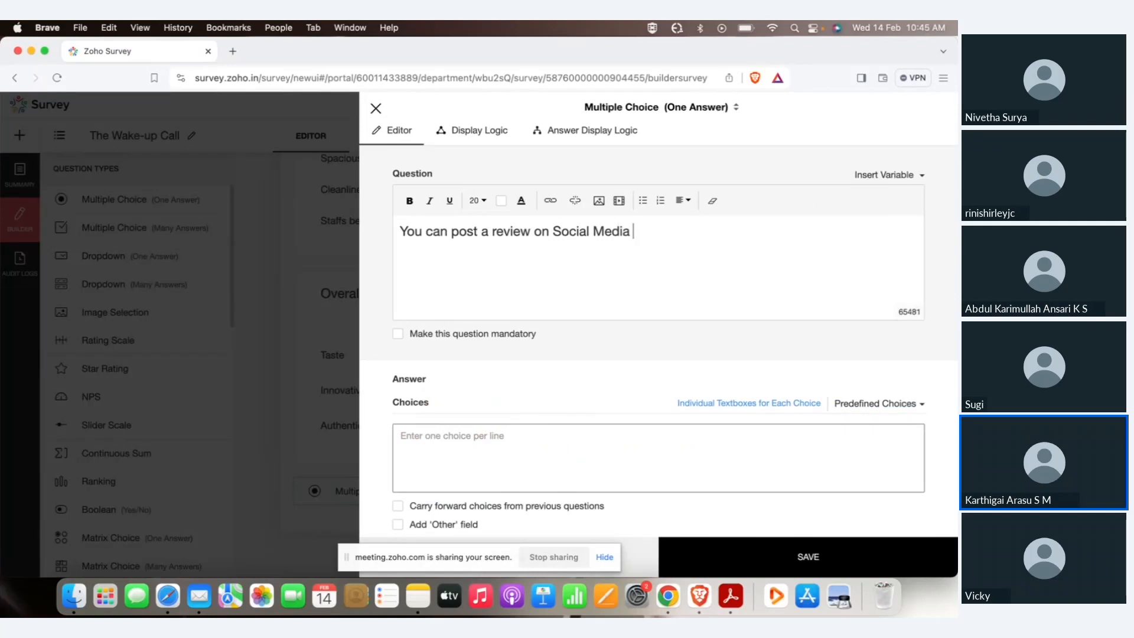
type("and availab")
key("BackSpace")
key("BackSpace")
type("a discount of 10")
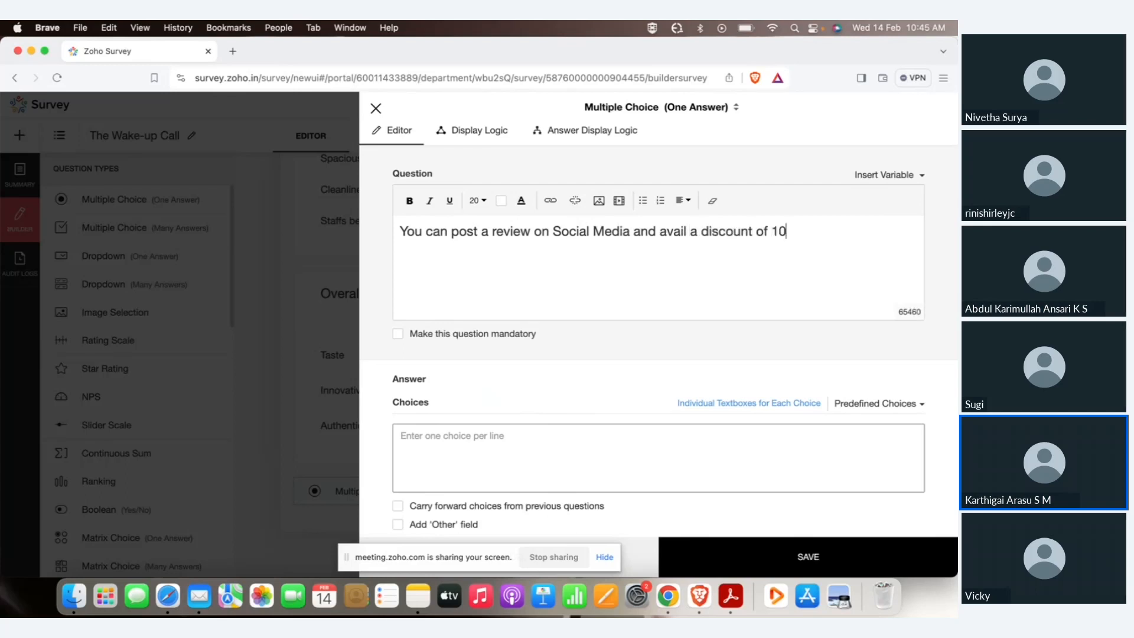
type("% on your next visit")
Give it choices Definitely and Maybe Later, make it mandatory, and save.
left_click(478, 454)
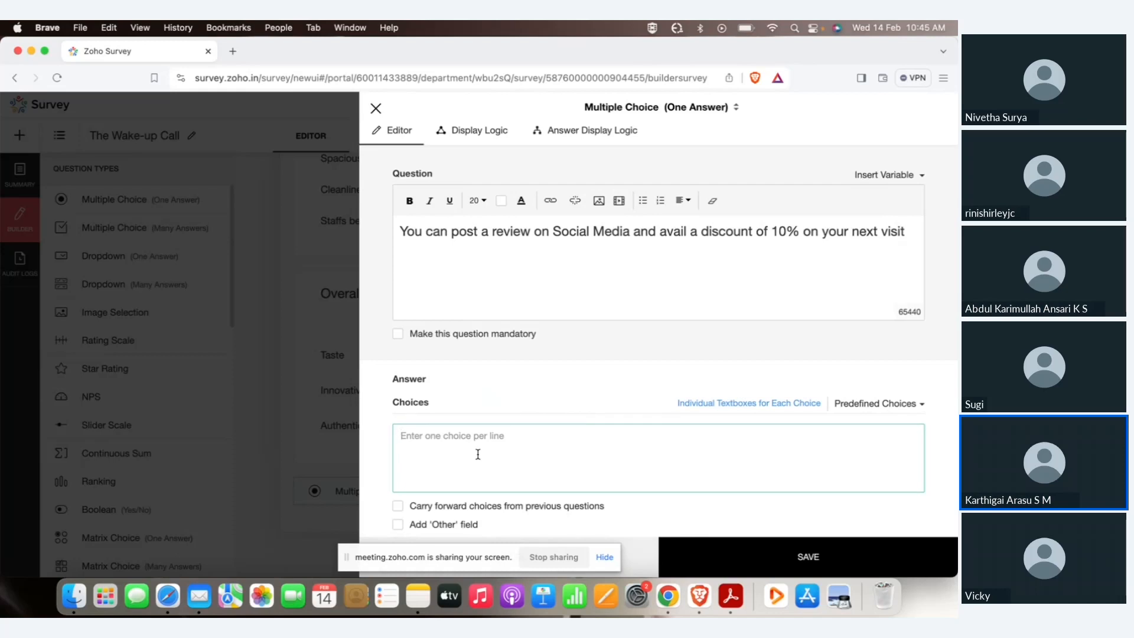
type("Definitely")
key("Return")
type("Maybe Later")
left_click(439, 333)
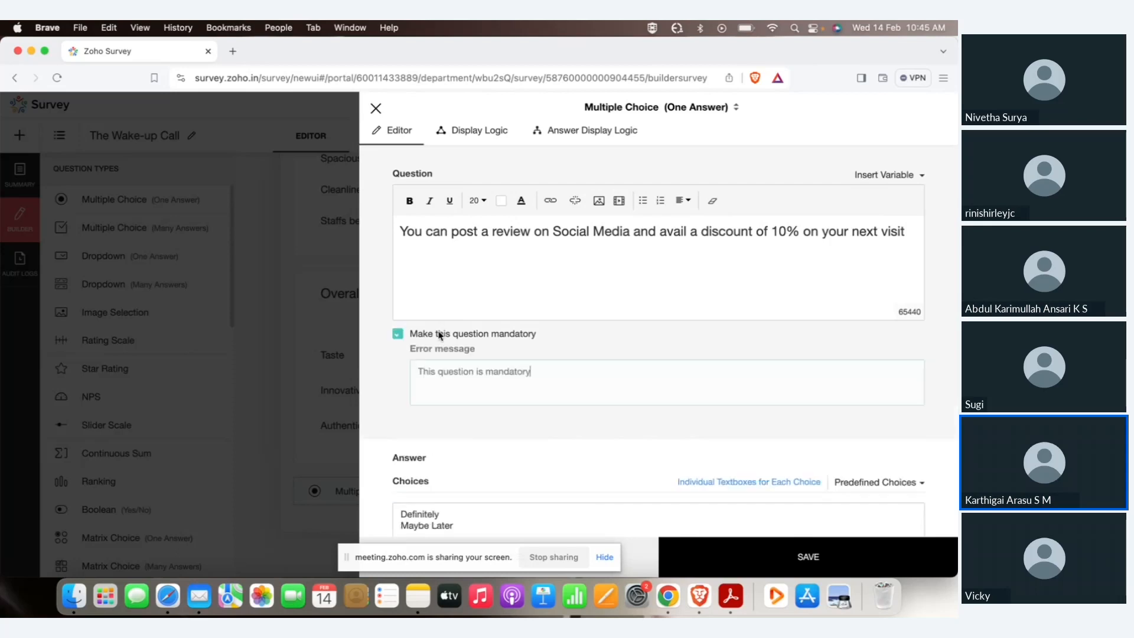
left_click(764, 556)
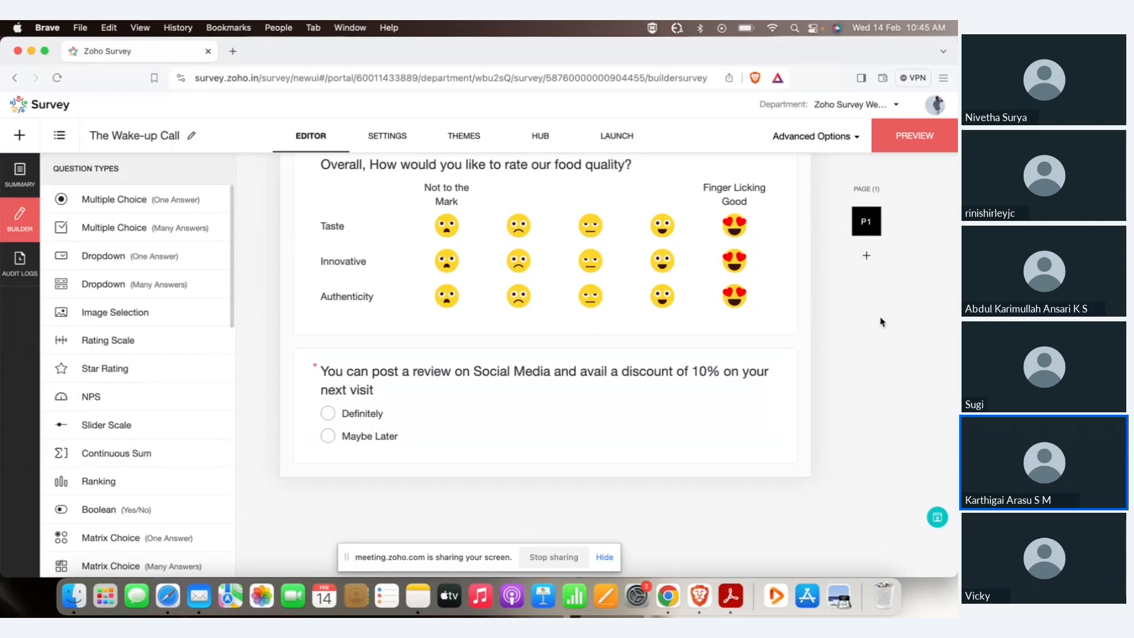
Add a second page titled 'Review on Social Media'.
left_click(866, 259)
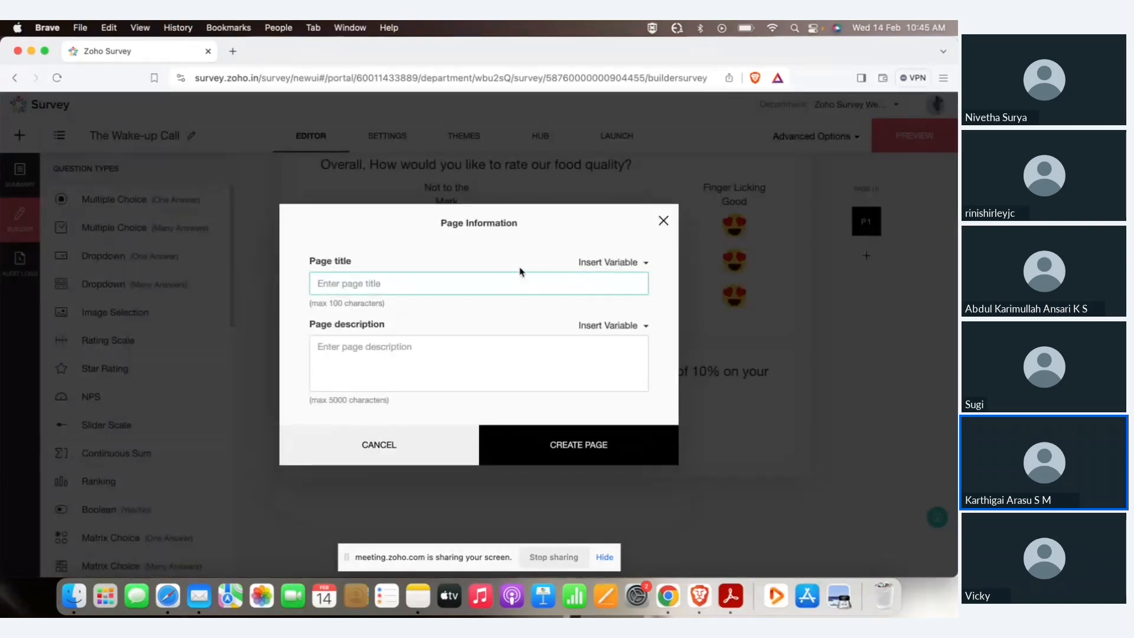
type("Review on Social Media")
left_click(554, 442)
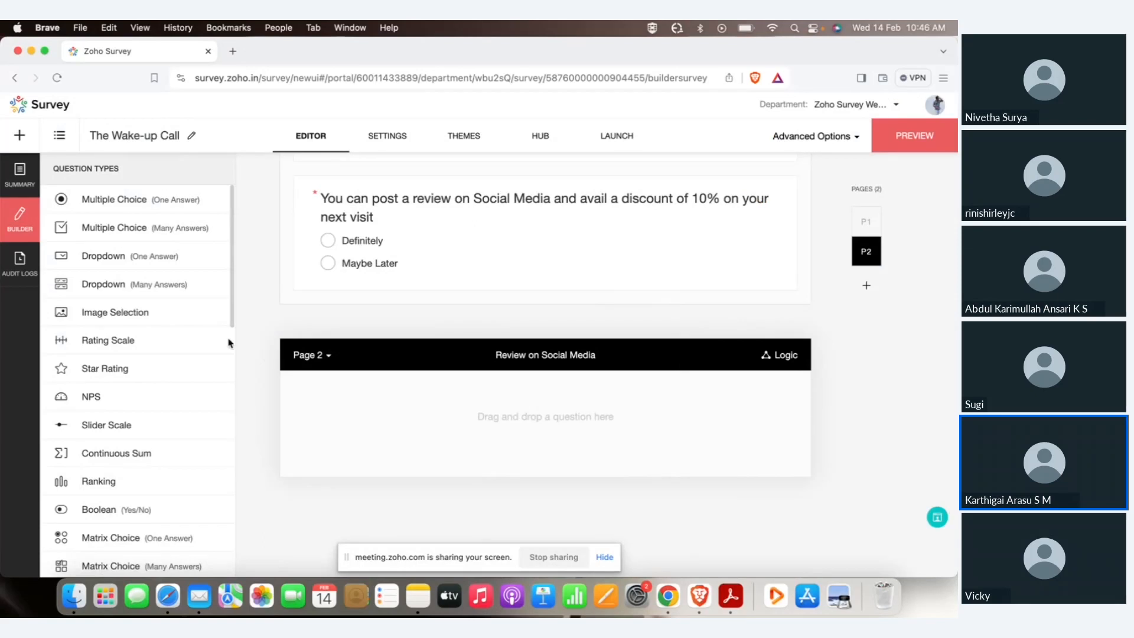
Add a multiple-answer question asking which platform to review on, noting to upload a screenshot next.
left_click_drag(113, 230, 421, 440)
type("Choo")
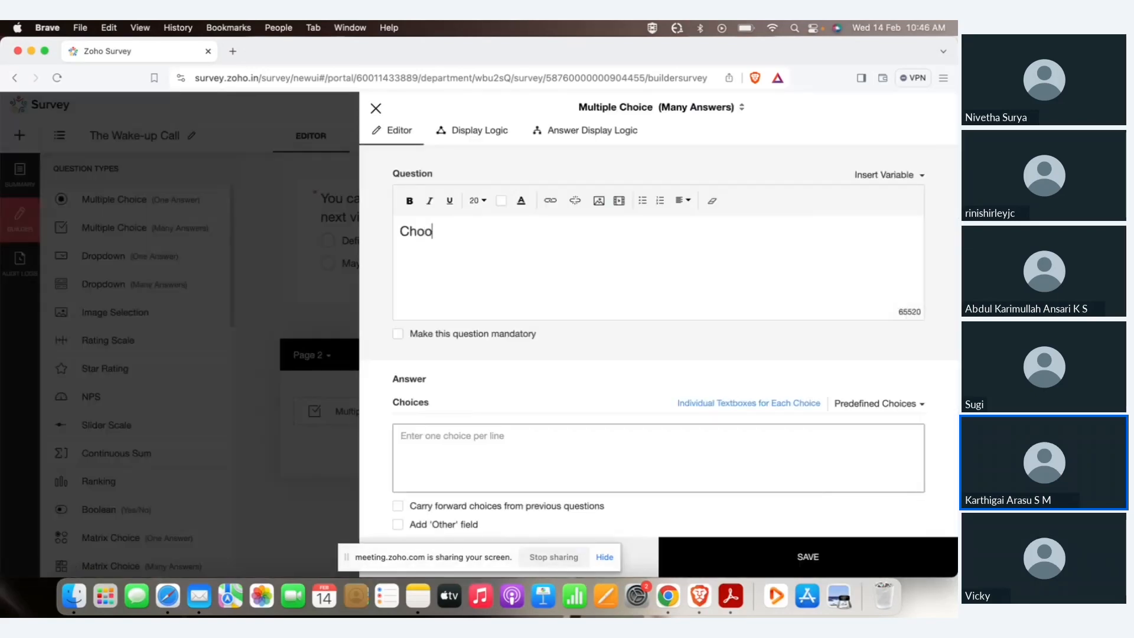
type("se a platform wher")
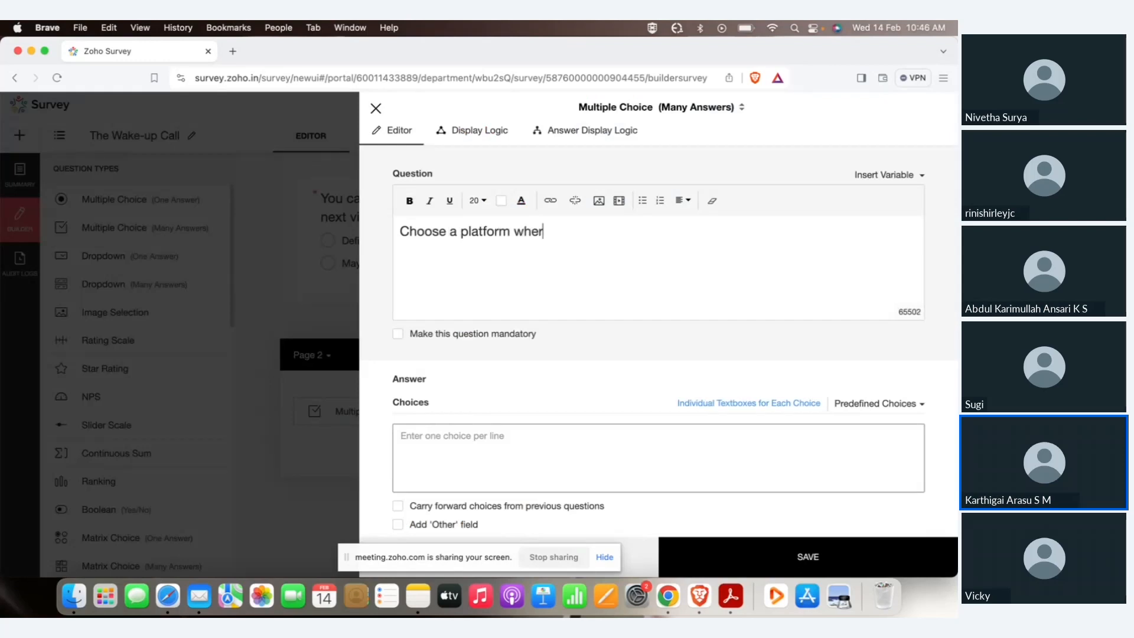
type("e you would like t")
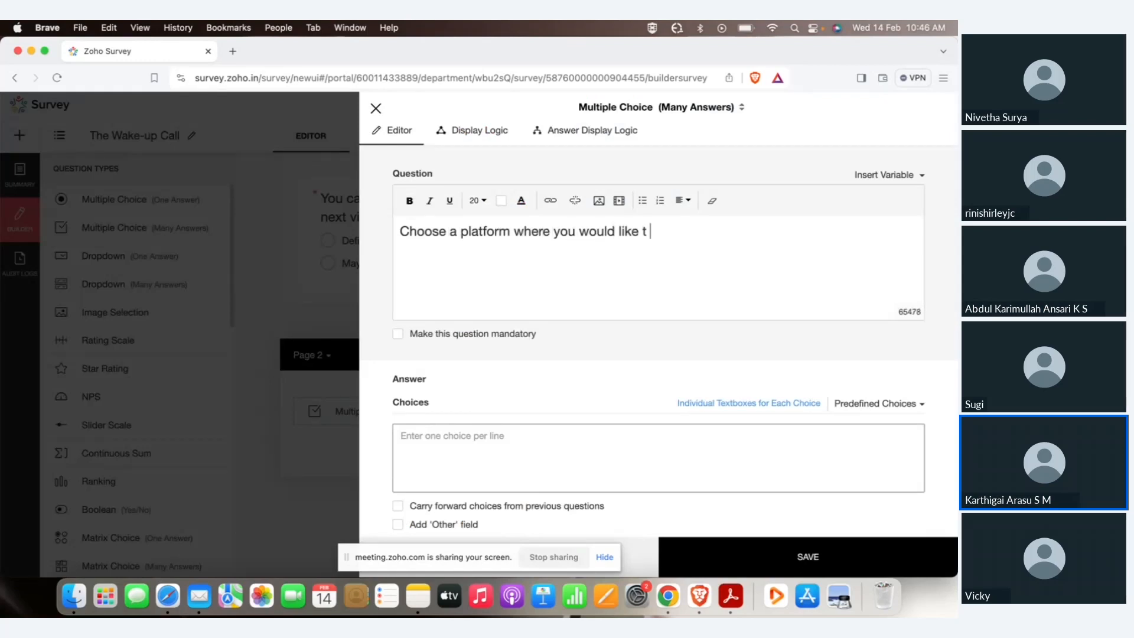
type("o post a review")
key("Return")
type("()")
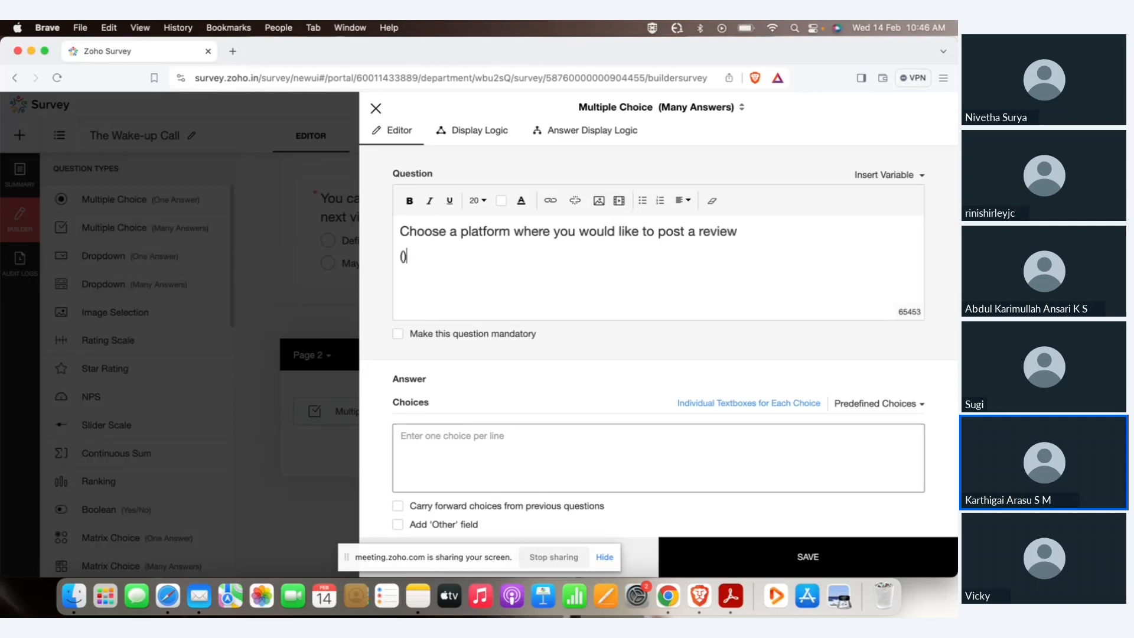
type("Take a s")
type("creenshot of ")
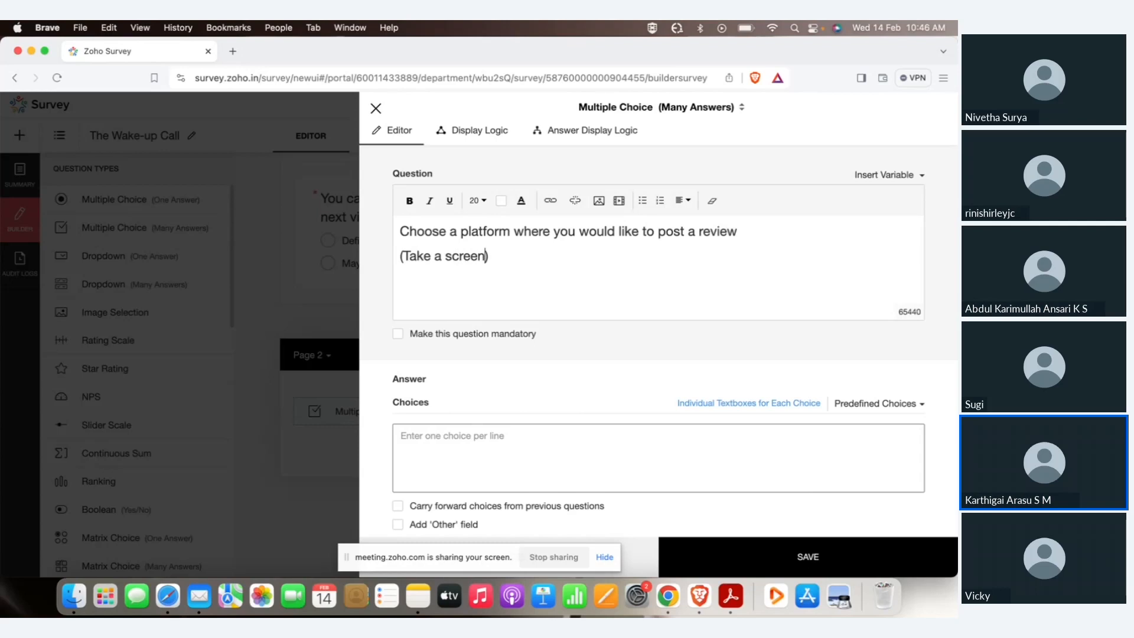
type("your review and u")
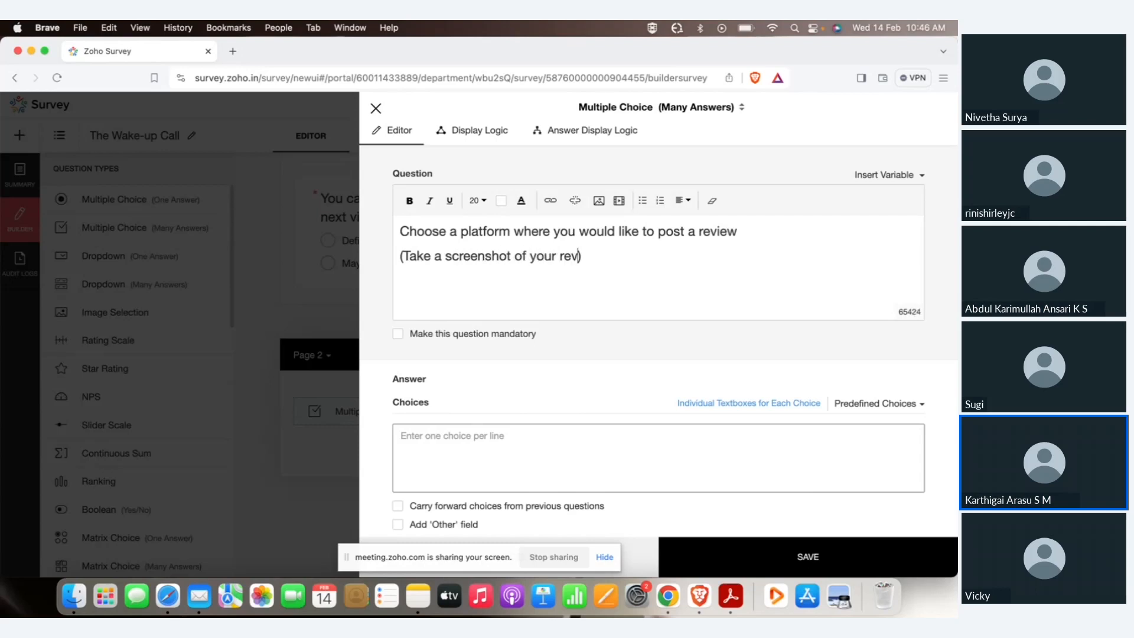
type("pload in the f")
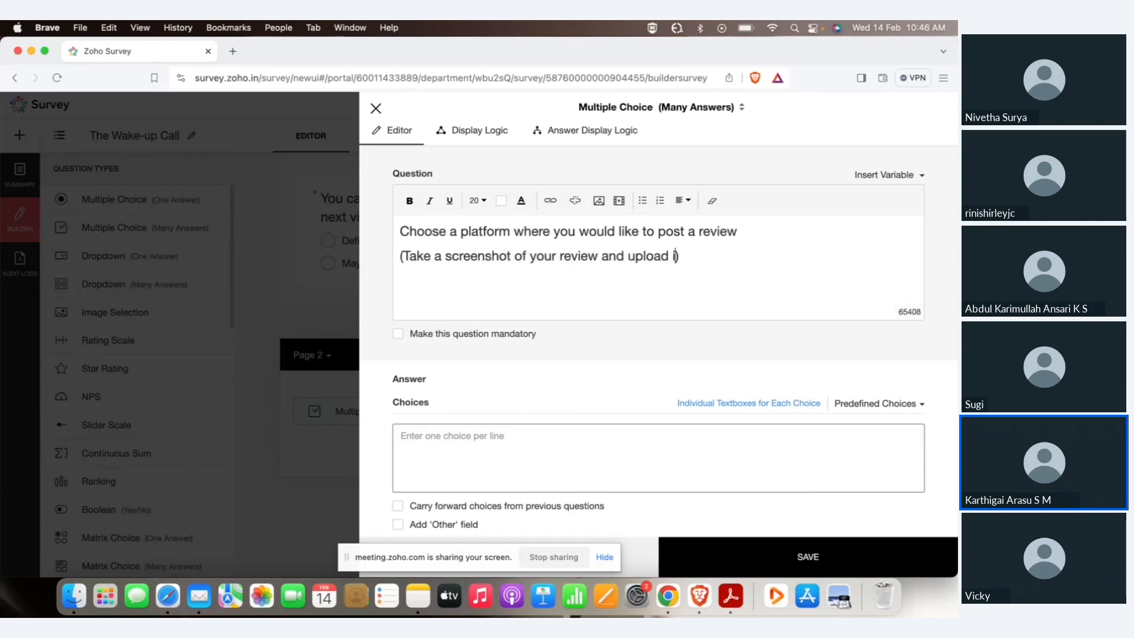
type("olo")
key("BackSpace")
type("lowing question")
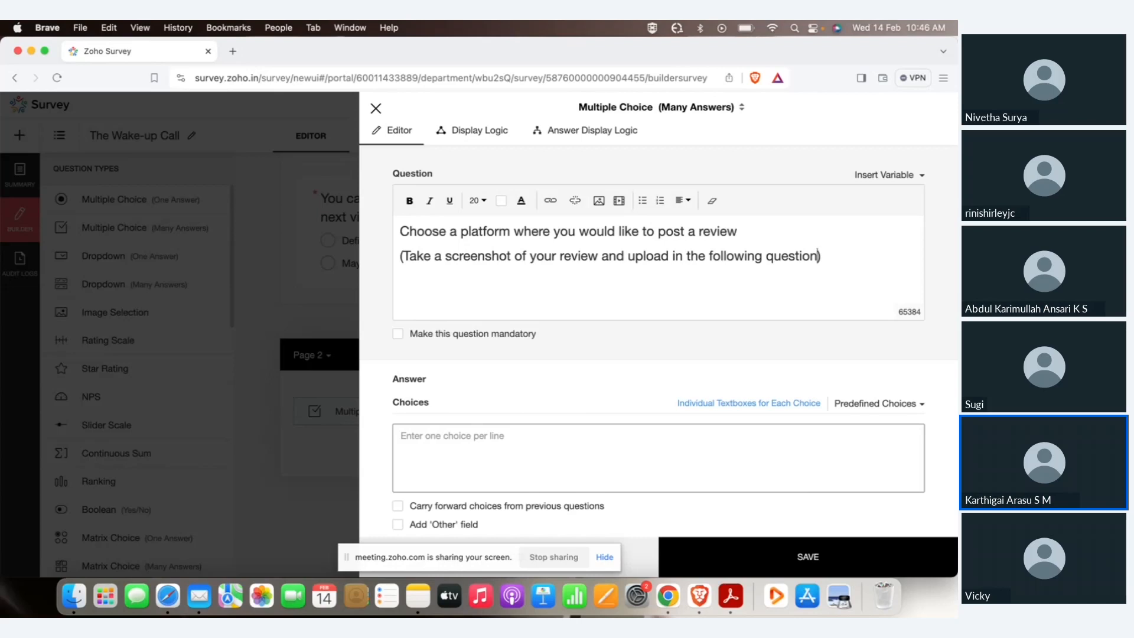
Enter choices Facebook, Instagram, Twitter, Discord and Snapchat, make it mandatory, and save.
left_click(475, 481)
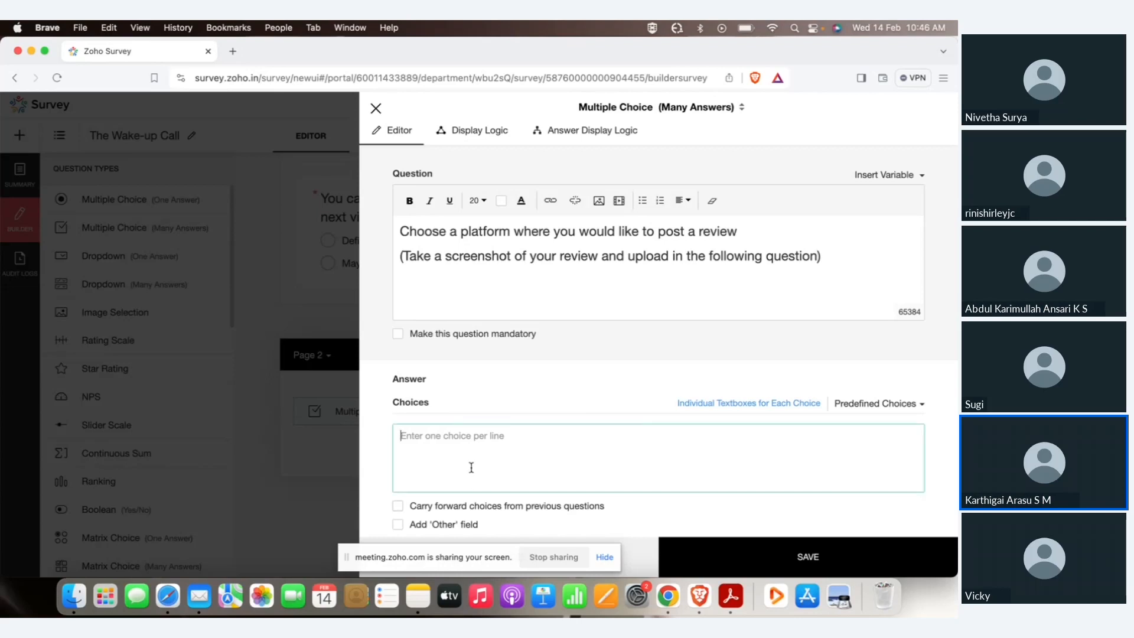
type("Facebook ")
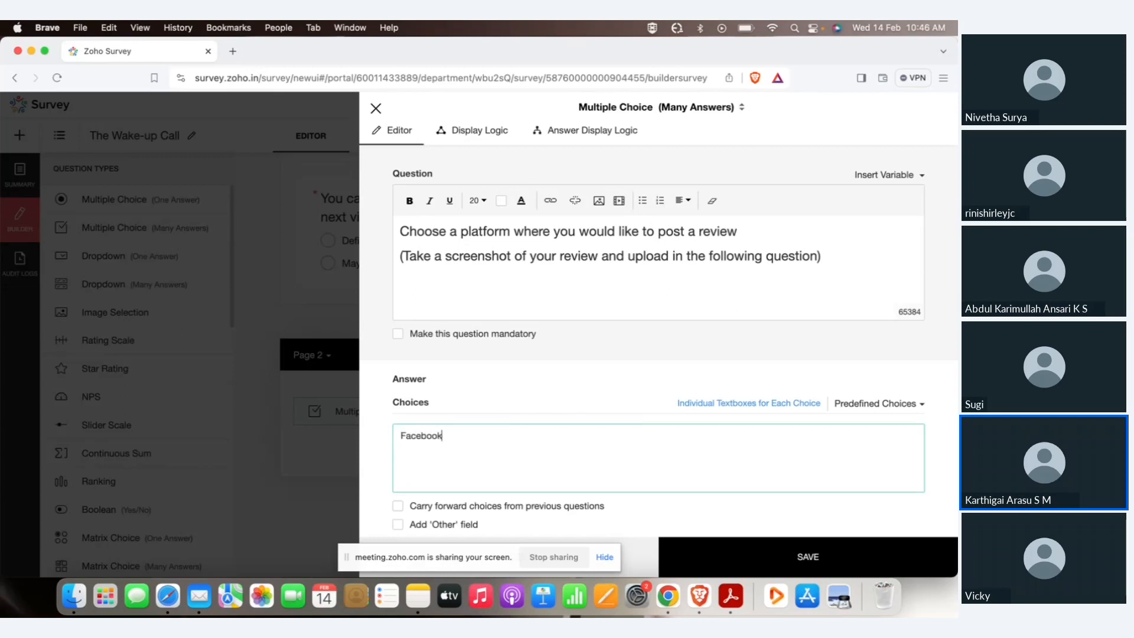
type("Instagram")
key("Return")
type("Twitter")
key("Return")
type("Discord ")
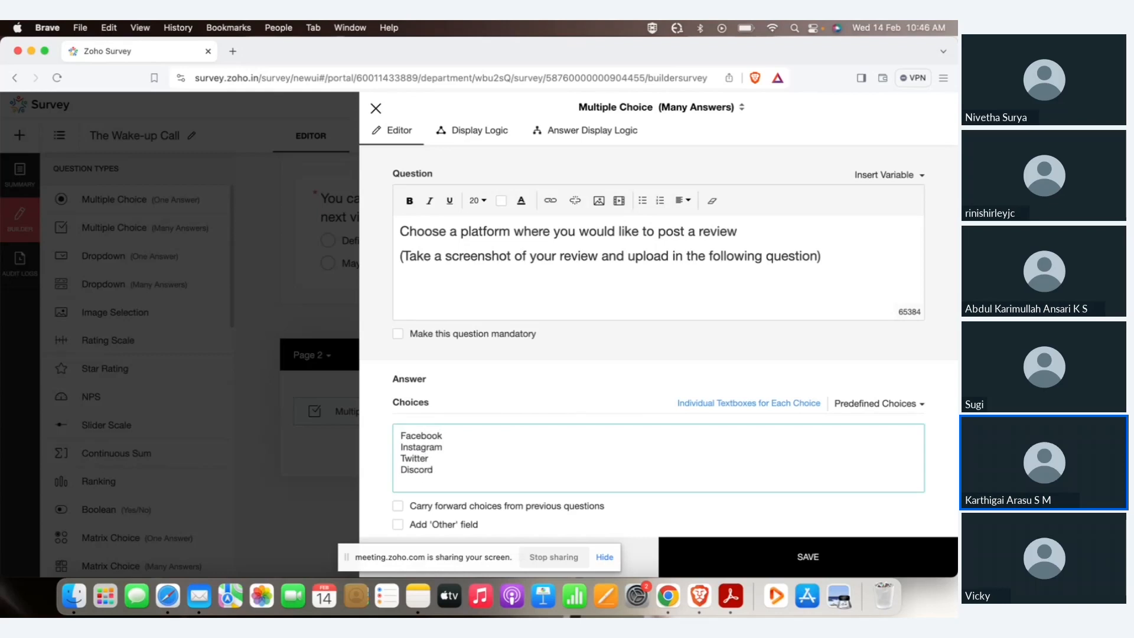
type("Snapchat")
left_click(511, 333)
left_click(750, 553)
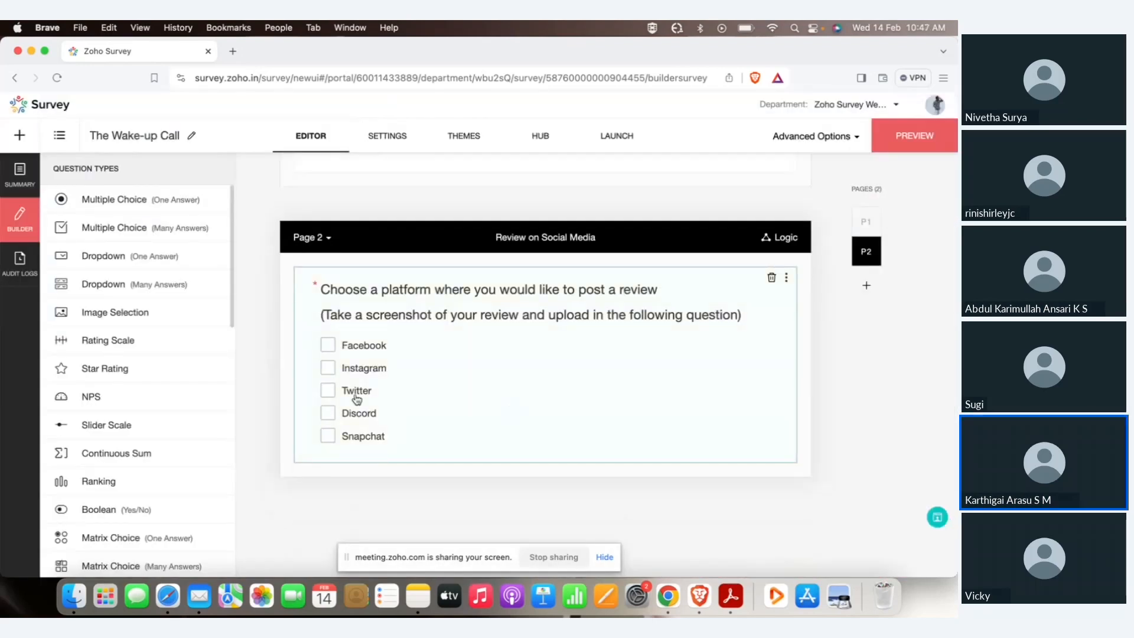
Add a File Upload question: 'Please share the screenshot of your review to avail the discount'.
scroll(189, 401, "down", 3)
scroll(190, 402, "down", 5)
left_click_drag(107, 531, 476, 473)
type("Please share the sc")
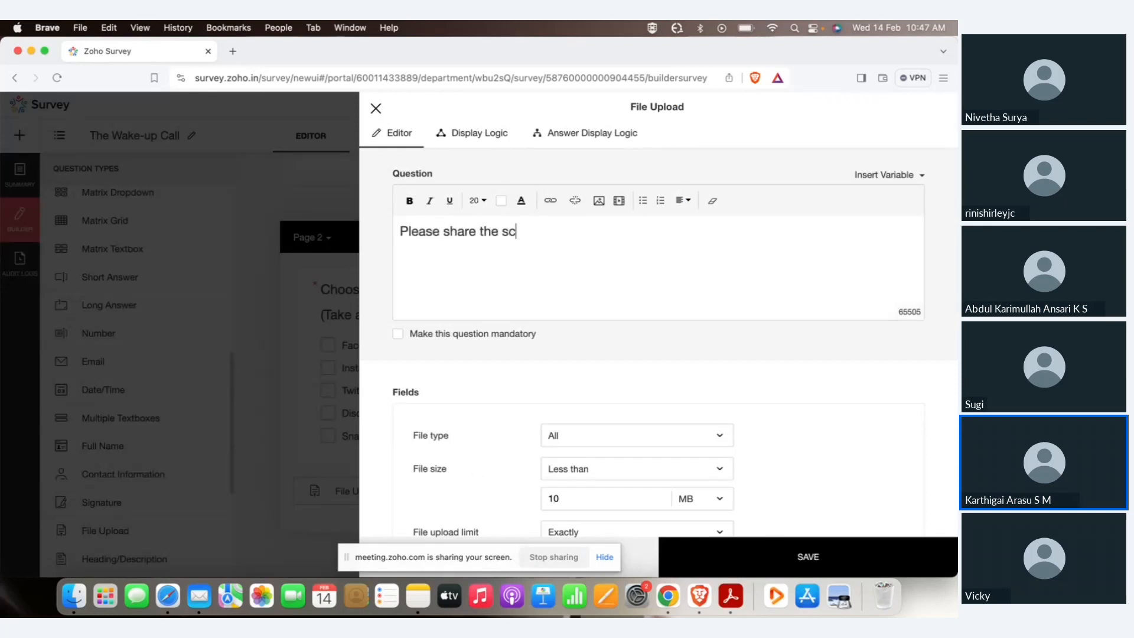
type("reenshot of your")
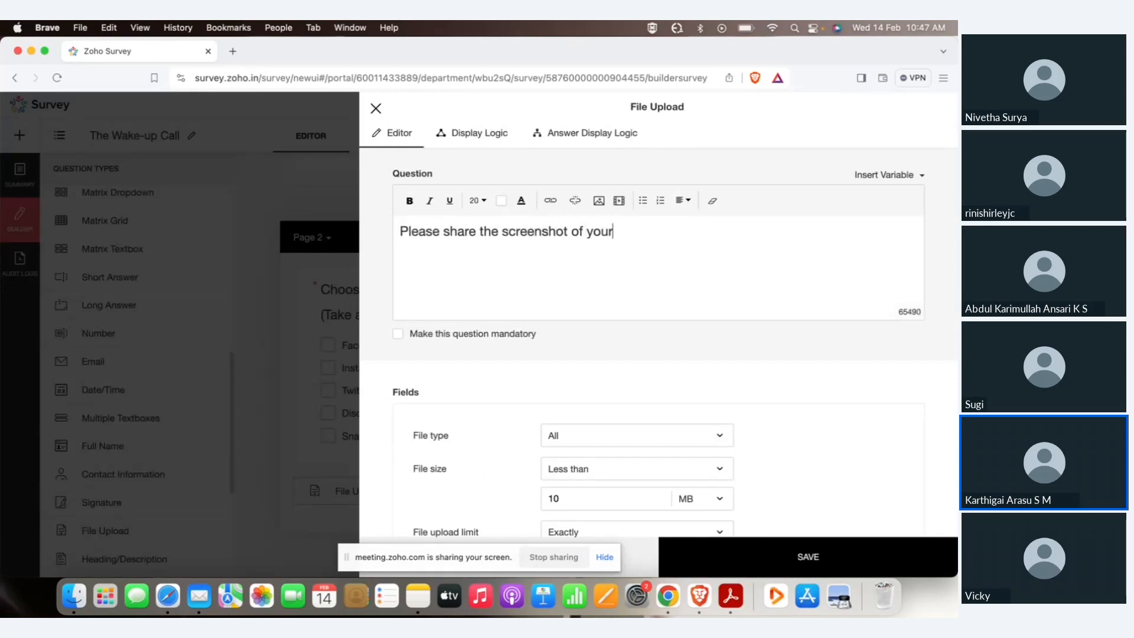
type(" review to avail the discount")
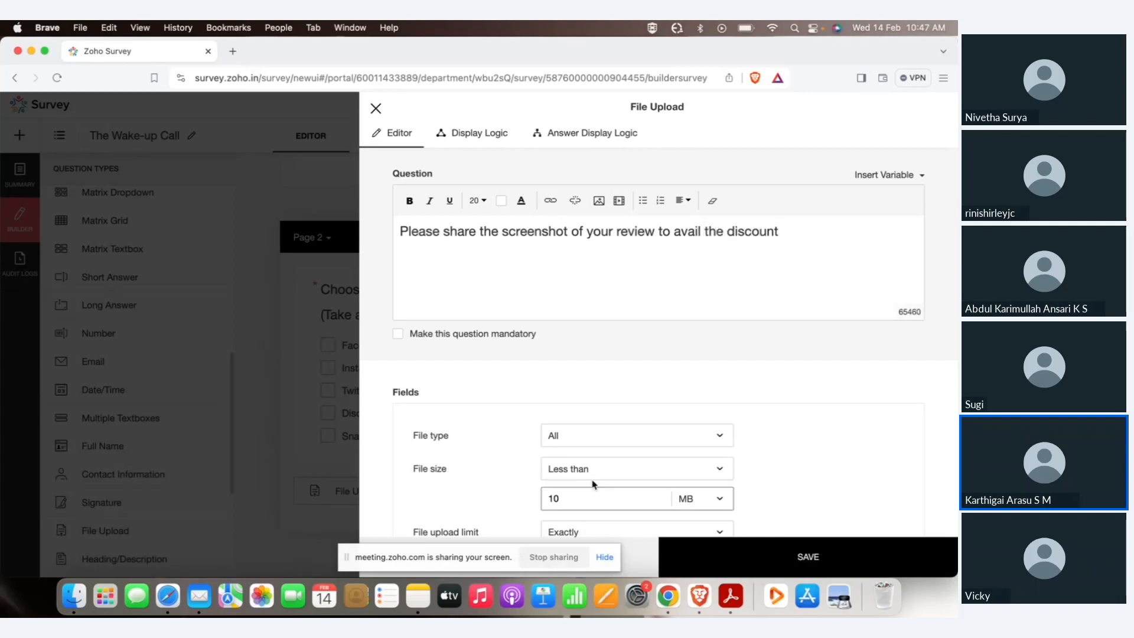
Keep file type All and an upload limit of exactly 1 file, then save.
scroll(593, 480, "down", 5)
left_click(554, 277)
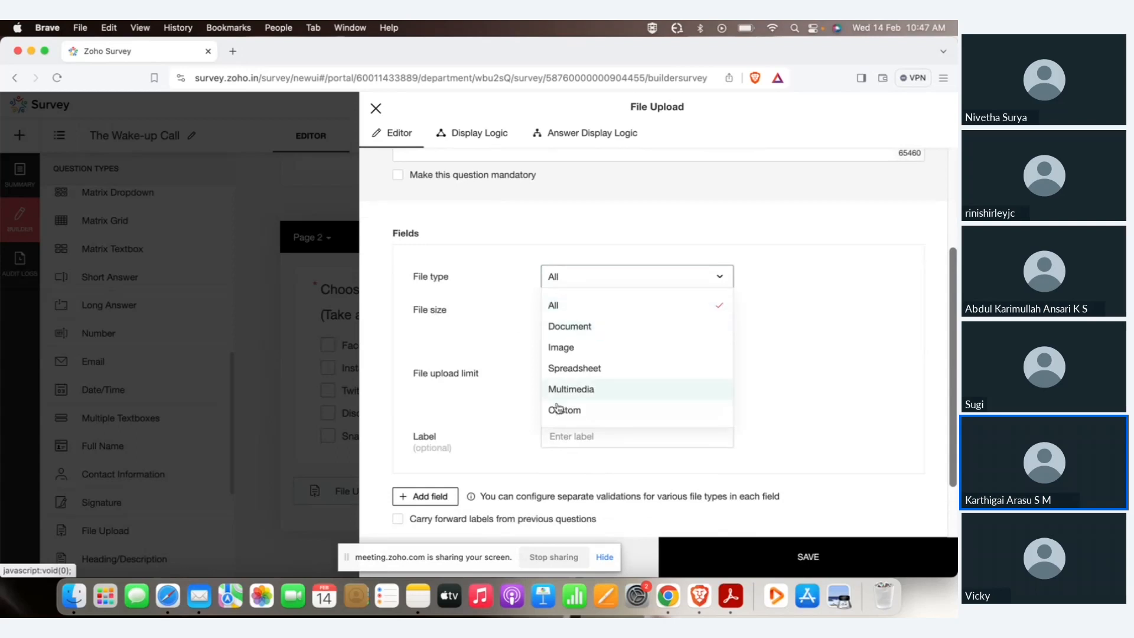
left_click(525, 340)
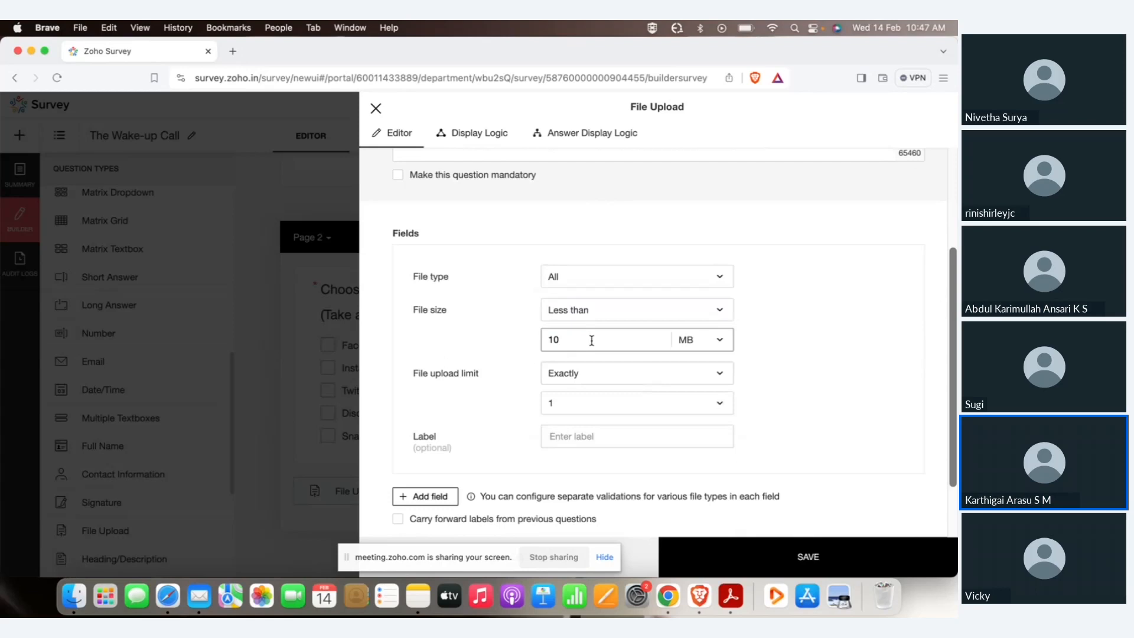
left_click(573, 376)
left_click(831, 401)
left_click(683, 400)
left_click(790, 387)
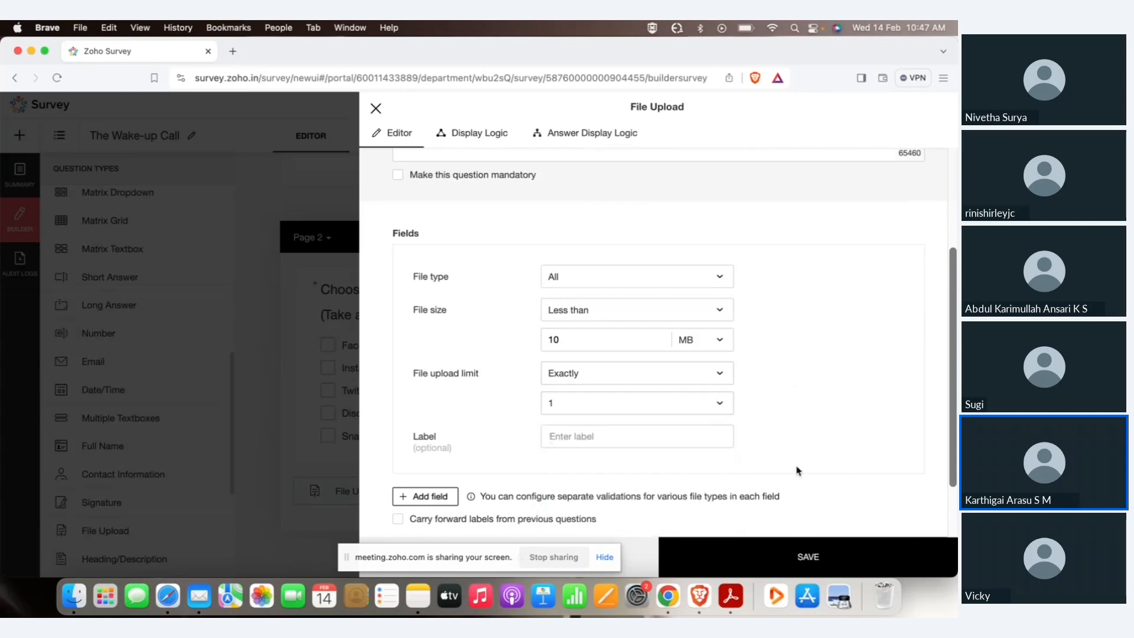
left_click(794, 553)
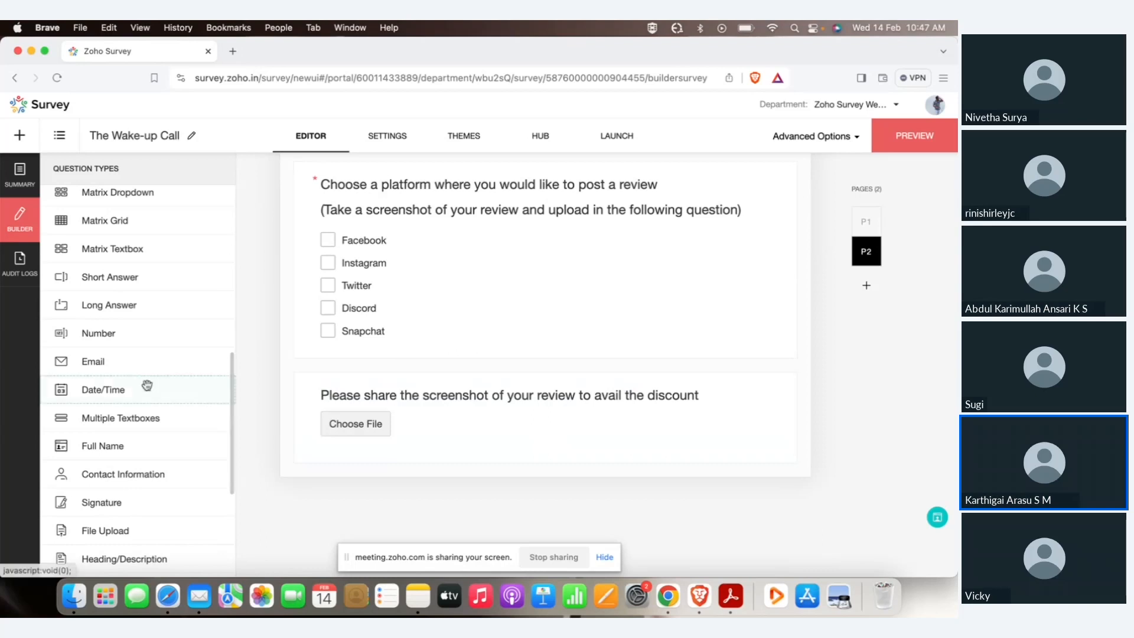
scroll(147, 385, "up", 5)
Add a single-answer question: 'Would you like to receive frequent updates on newly launched foods or discount?'.
left_click_drag(114, 197, 444, 488)
type("Wo")
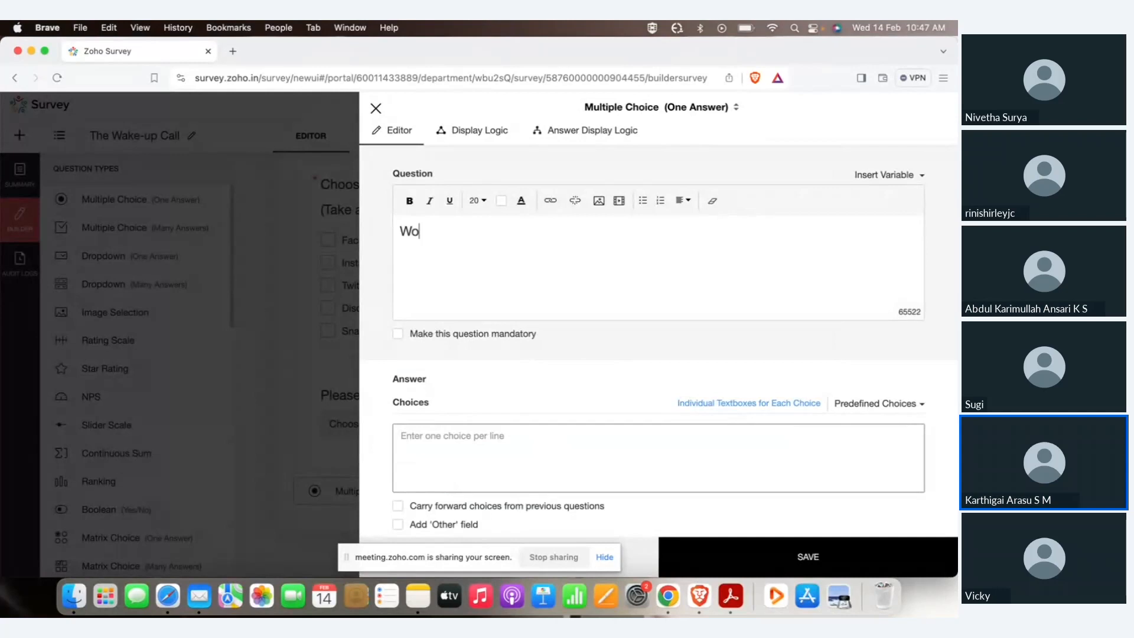
type("uld you like to reciev")
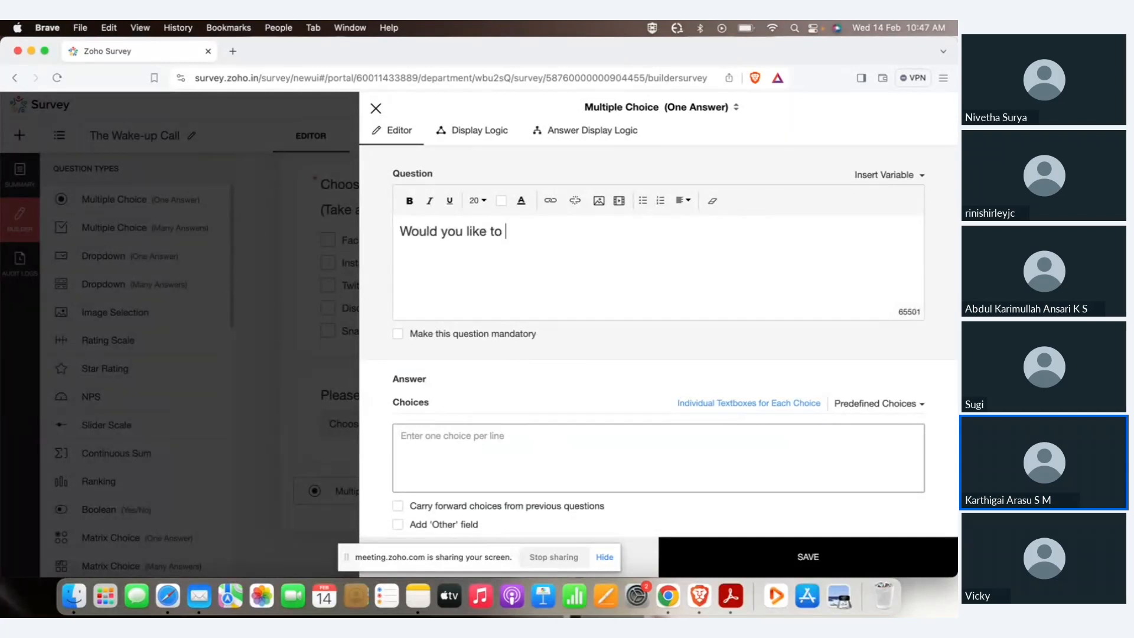
key("BackSpace")
key("BackSpace")
key("BackSpace")
type("eive frequent upd")
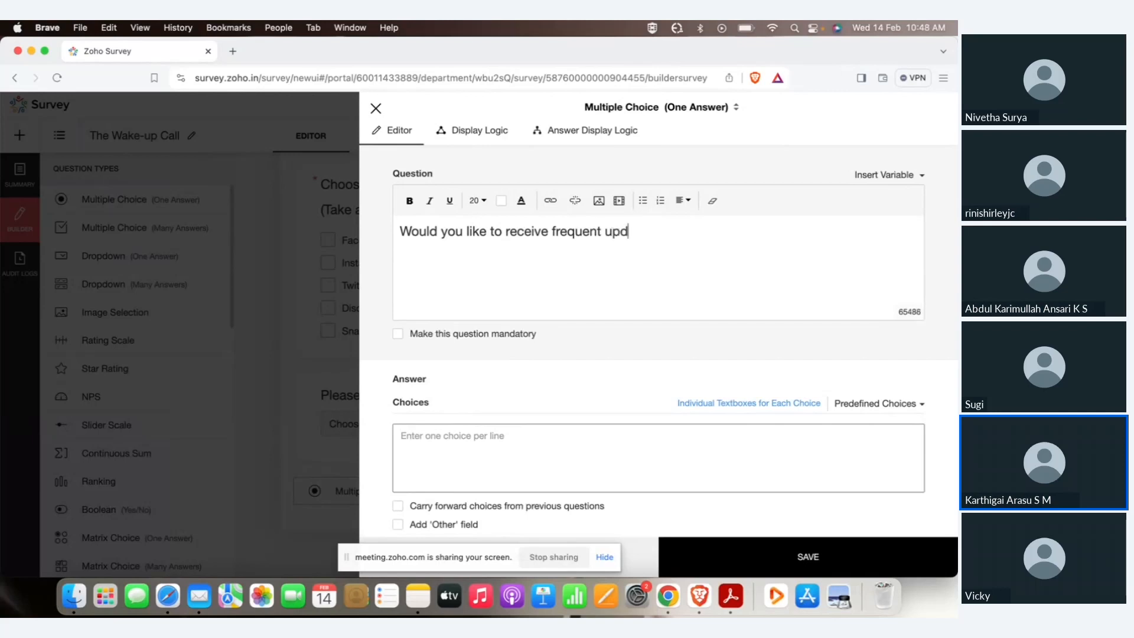
type("ates on n")
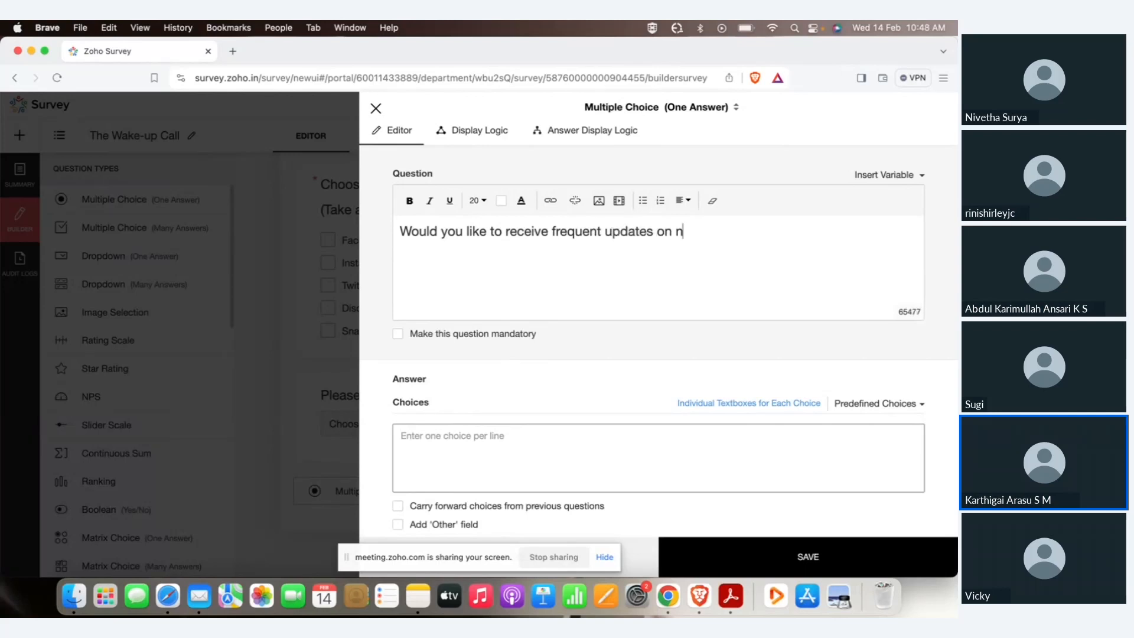
type("ewly launched foods o")
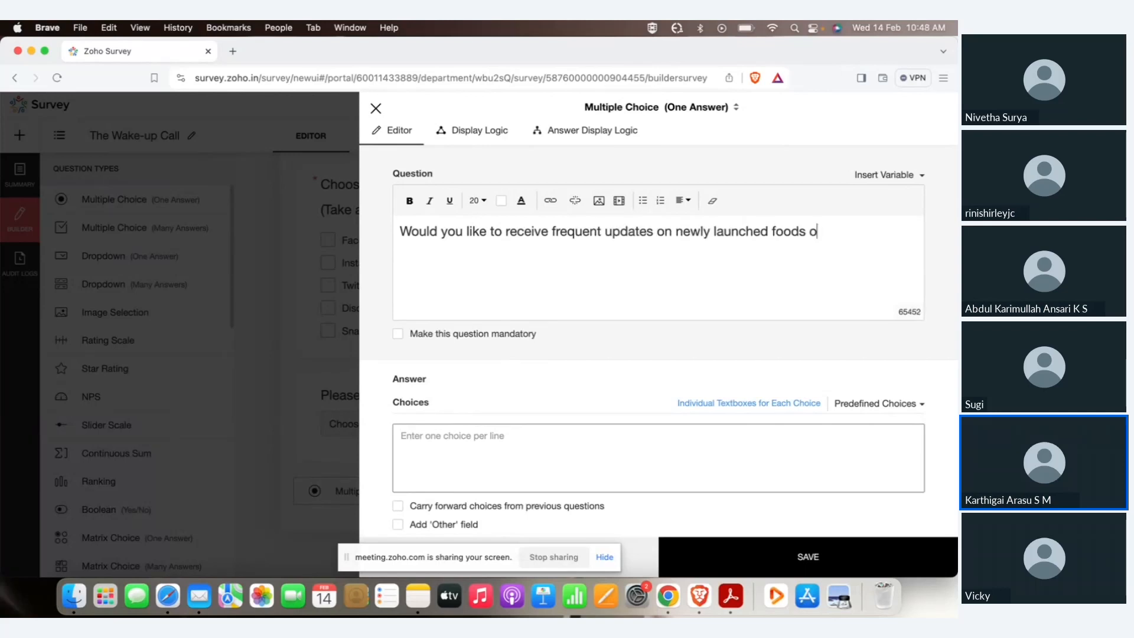
type("r discount?")
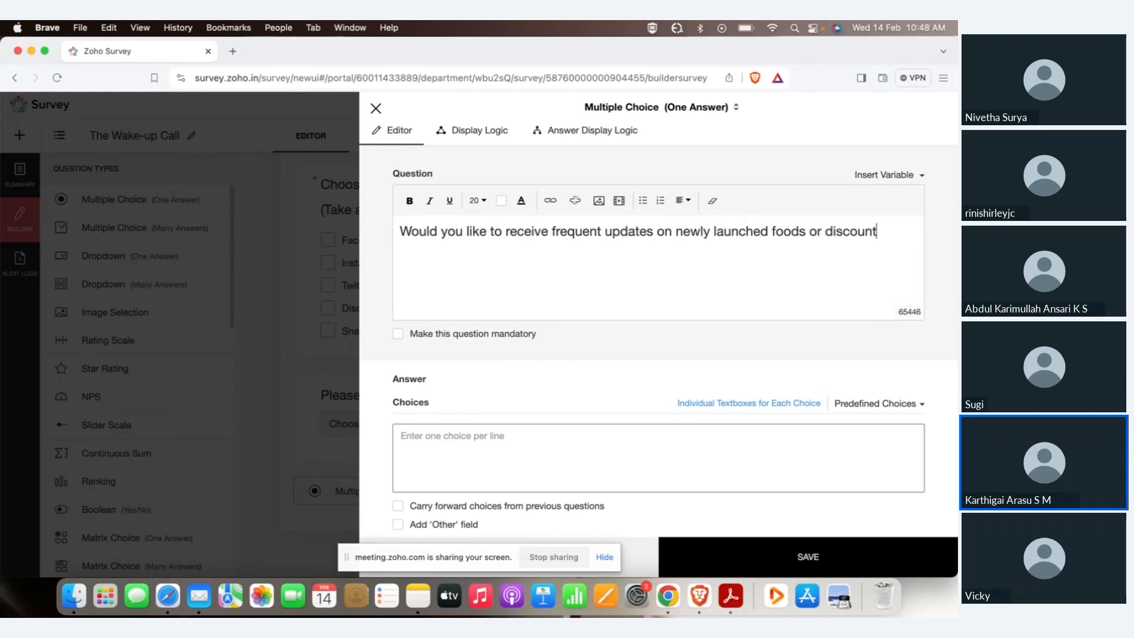
key("Return")
key("BackSpace")
Give it answers 'I would love to' and 'No, I'd rather visit directly', then save.
left_click(458, 464)
type("I would love to")
key("Return")
type("No, I'd")
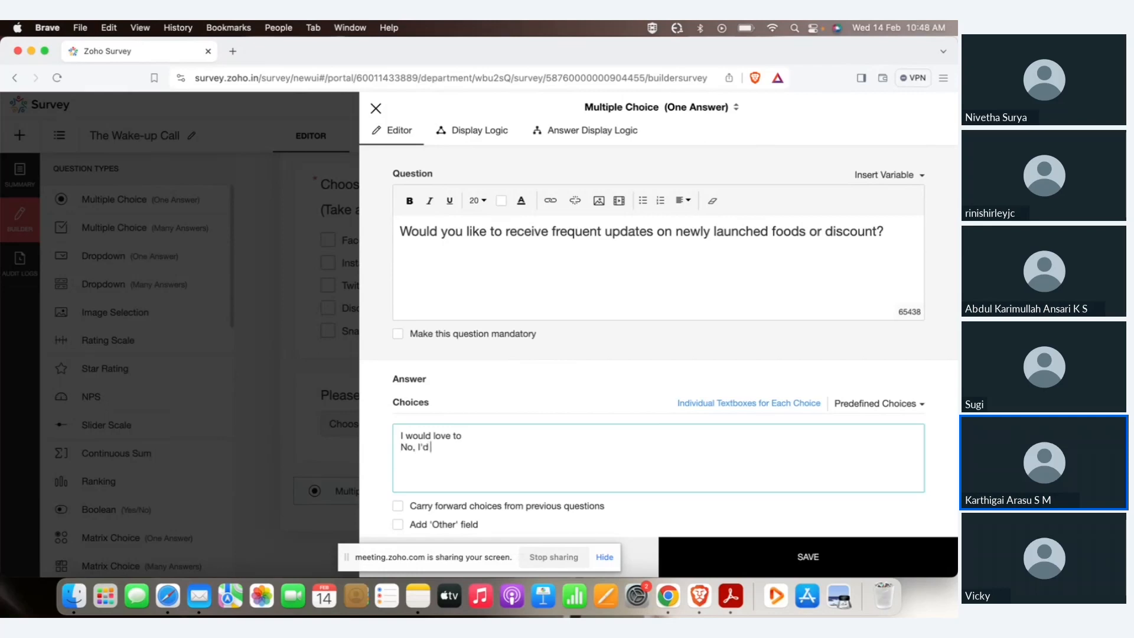
type(" rather visit directly")
left_click(729, 544)
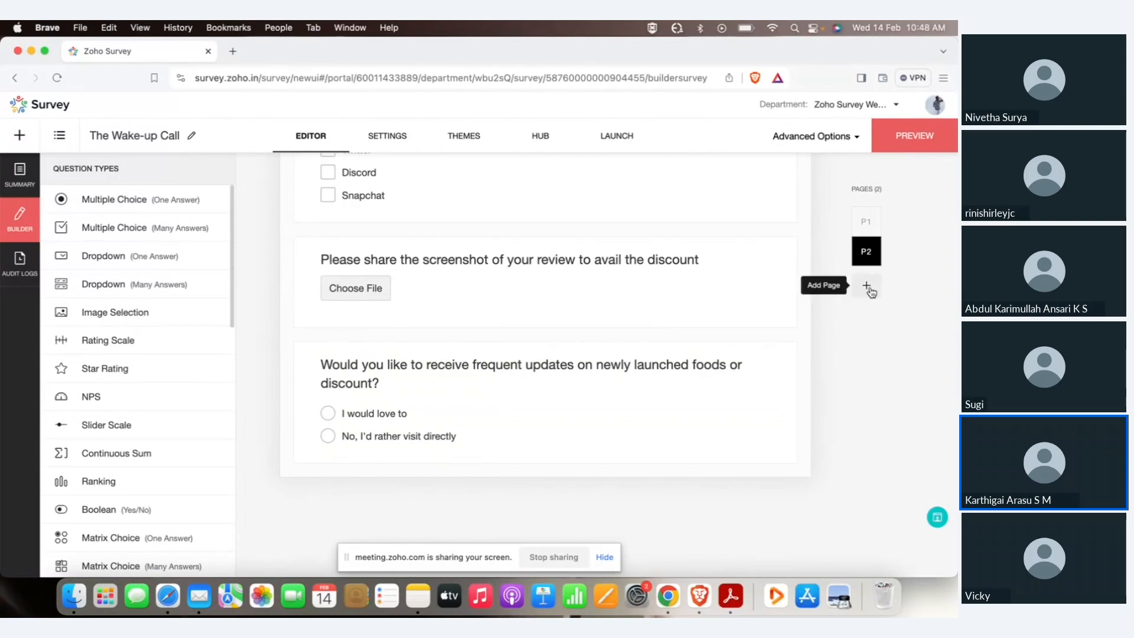
Add a new Page 3 named 'Personal Information'.
left_click(869, 288)
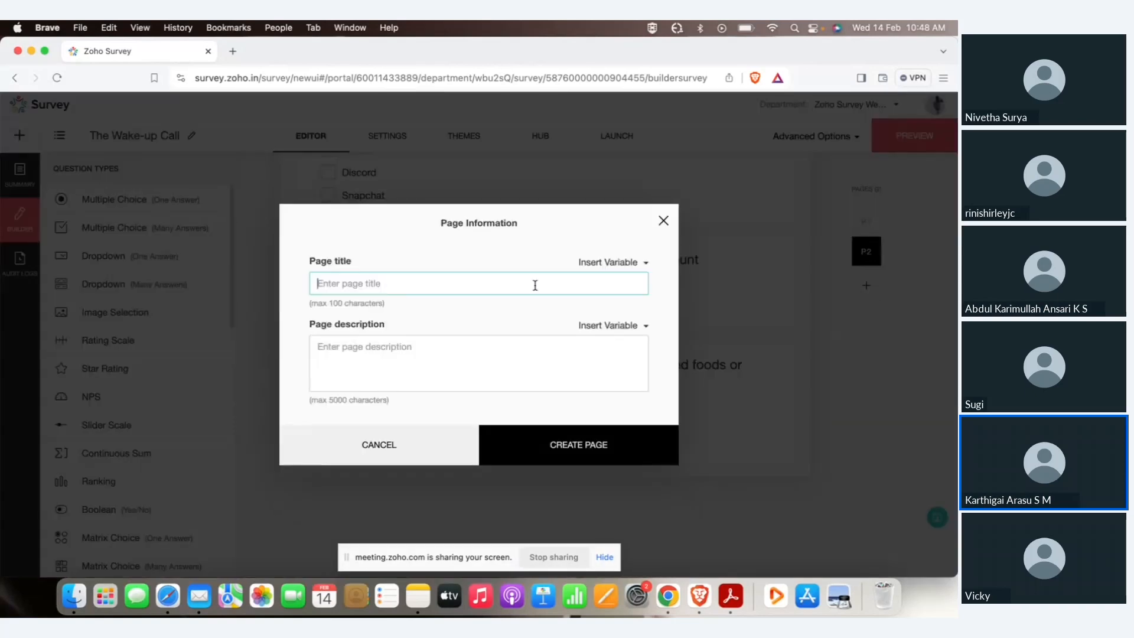
type("Personal Information")
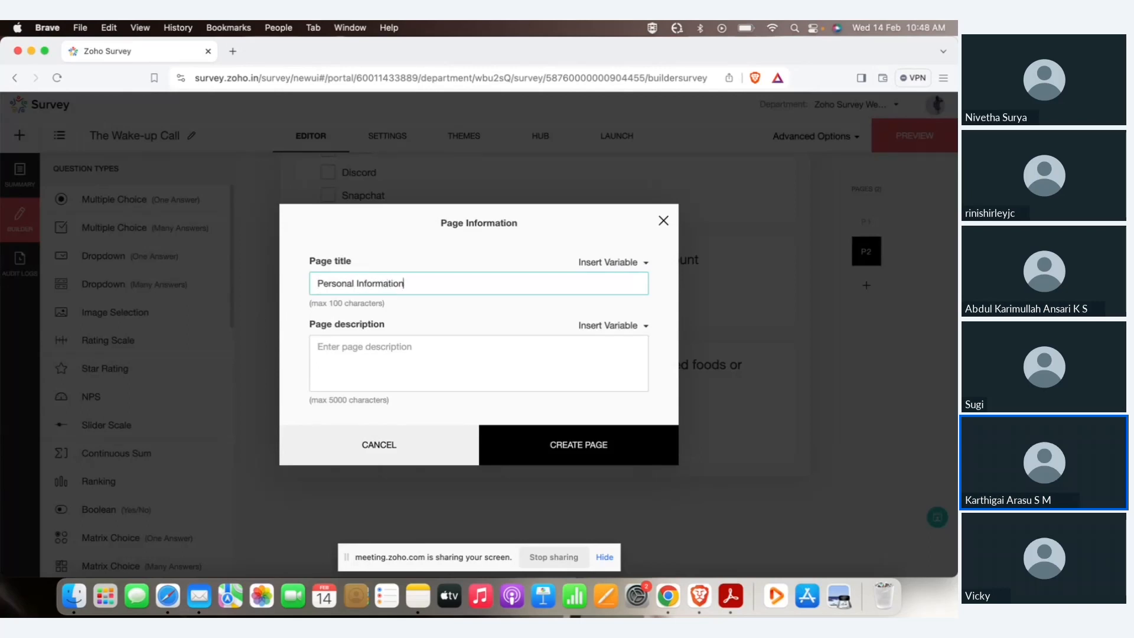
left_click(531, 446)
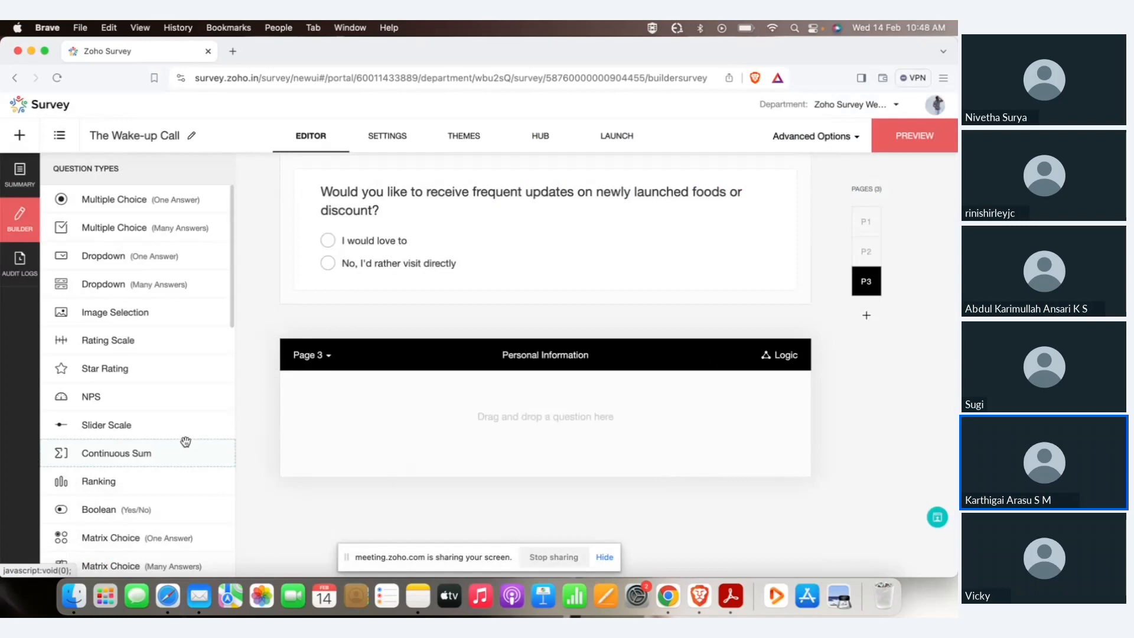
scroll(186, 442, "down", 5)
scroll(141, 355, "up", 2)
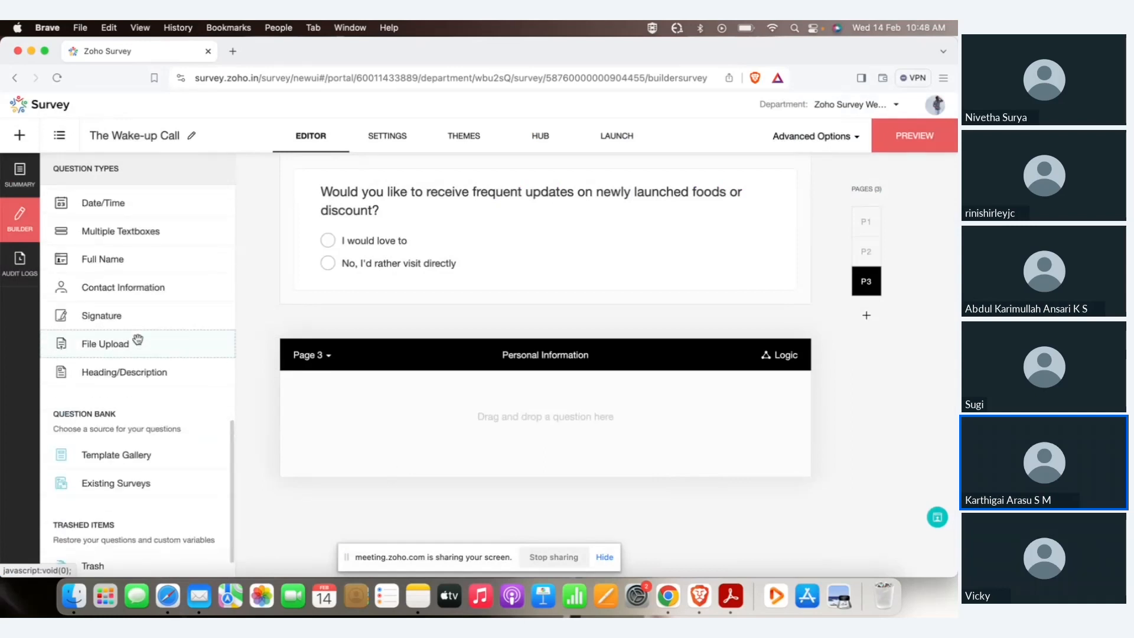
Add a Contact Information question and exclude Last Name, Company, Address1, Address2 and City.
left_click(138, 288)
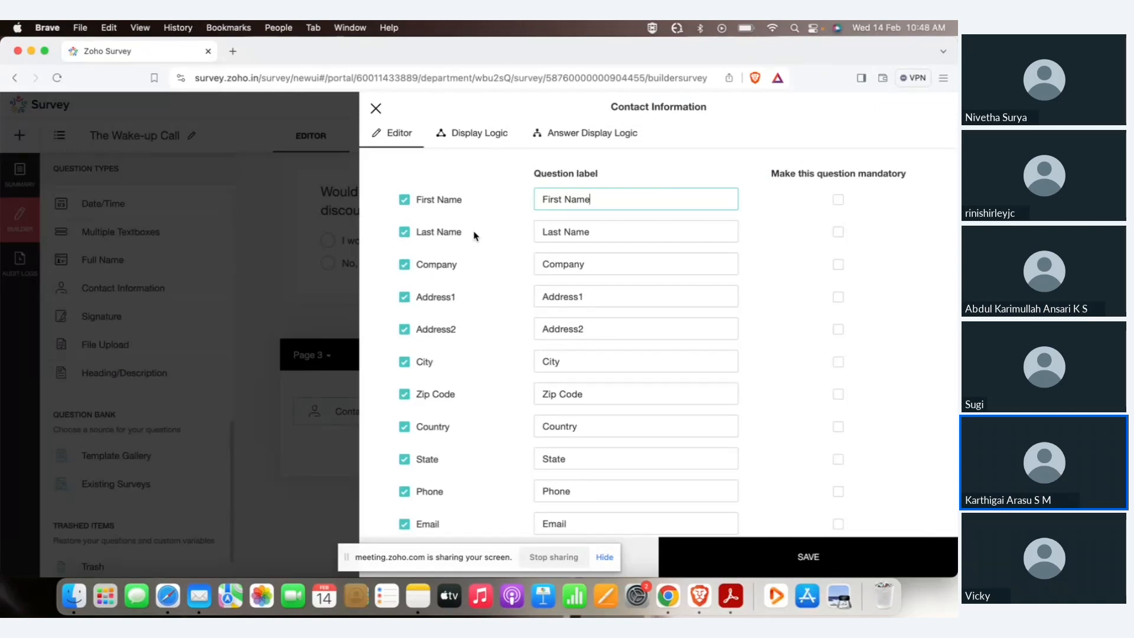
scroll(474, 237, "down", 3)
scroll(474, 236, "up", 3)
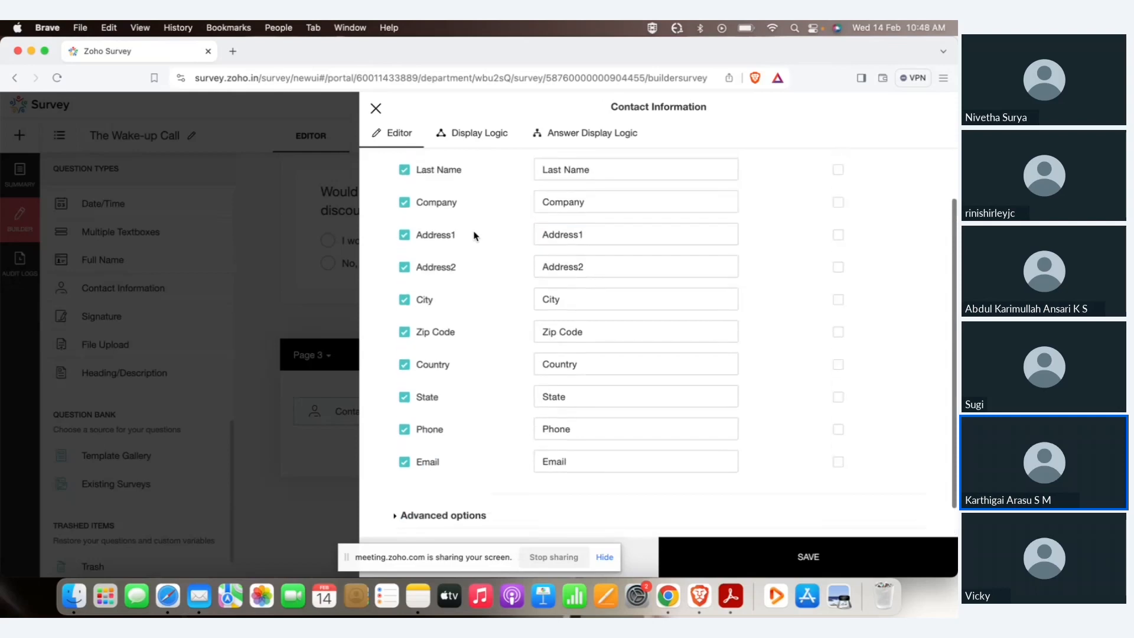
left_click(438, 232)
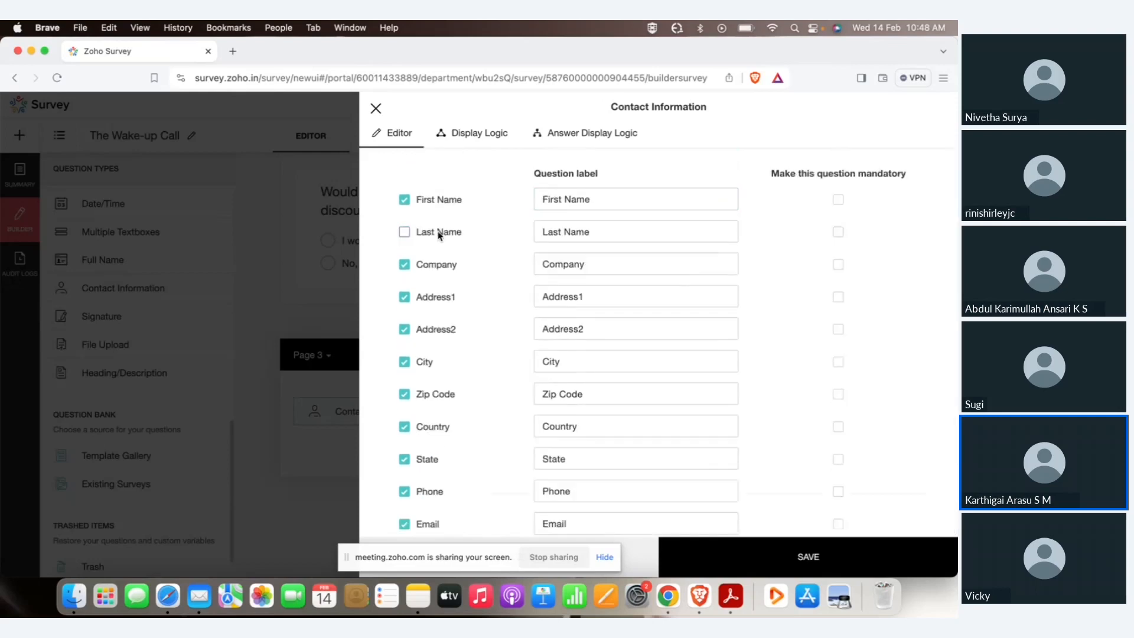
left_click(431, 266)
left_click(431, 298)
left_click(431, 329)
left_click(427, 362)
Exclude Zip Code, Country and State, leaving First Name, Phone and Email.
scroll(432, 390, "down", 3)
left_click(431, 299)
left_click(434, 330)
left_click(429, 369)
left_click(431, 395)
left_click(430, 397)
scroll(609, 480, "up", 3)
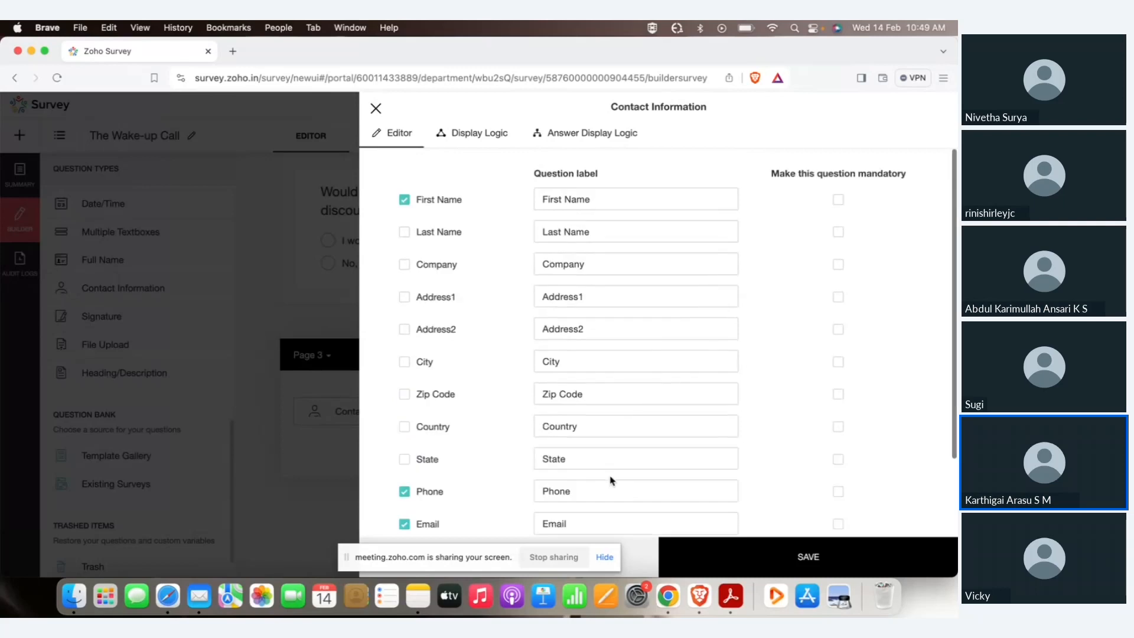
Save the First Name, Phone and Email contact question and return to Page 1.
left_click(728, 563)
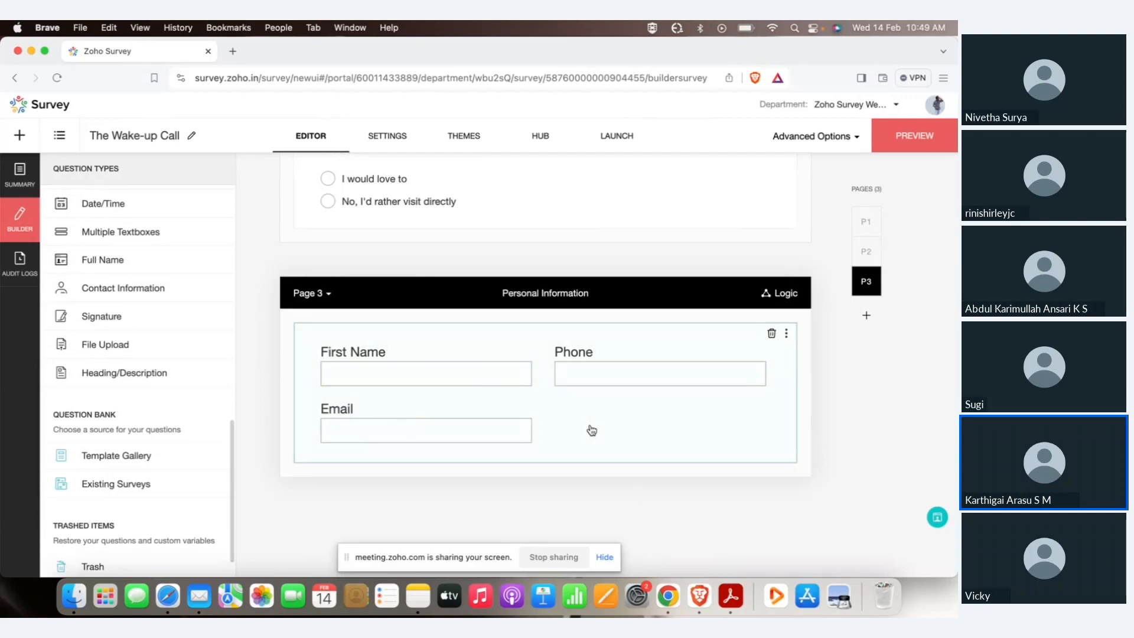
scroll(592, 430, "up", 4)
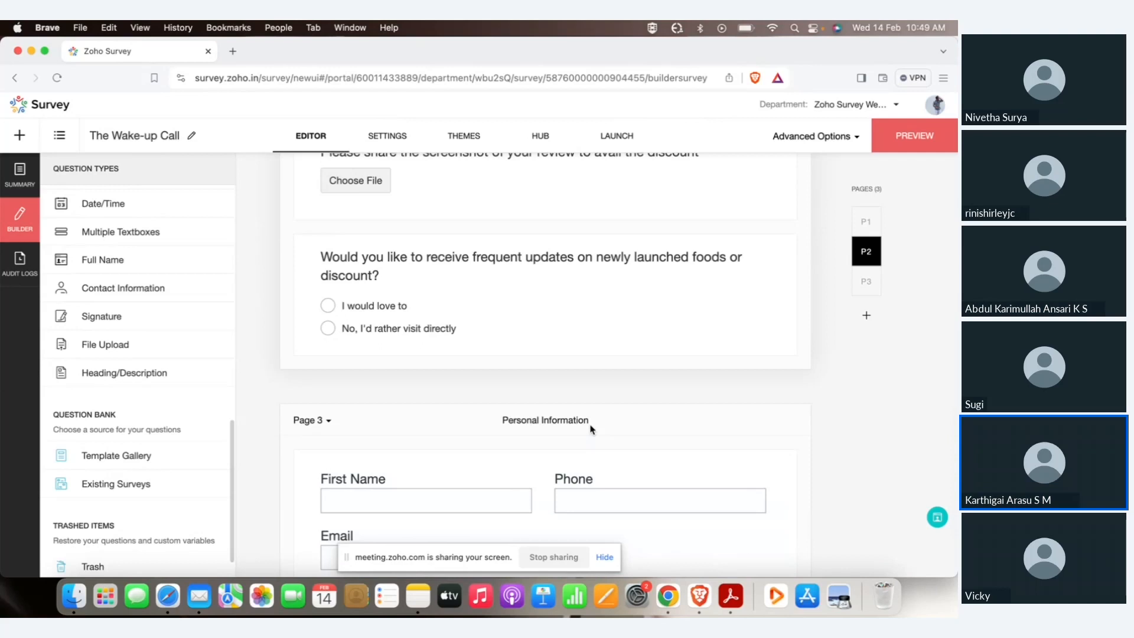
scroll(605, 393, "up", 10)
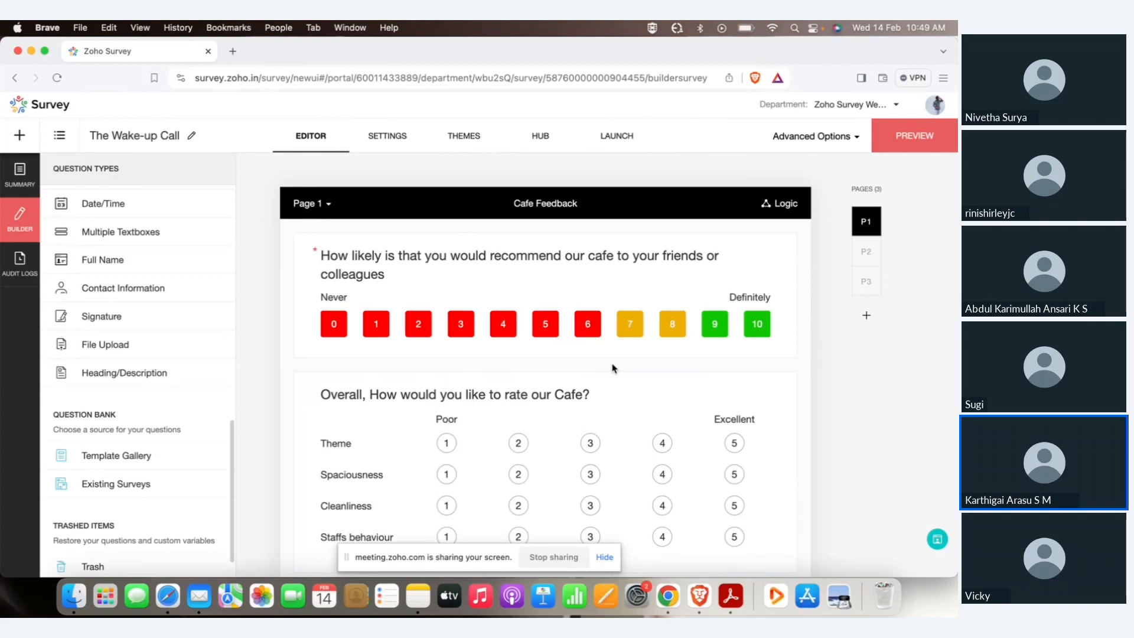
Place a Long Answer question 'What did you love mostly about our cafe' under the recommend question and save.
scroll(180, 286, "up", 5)
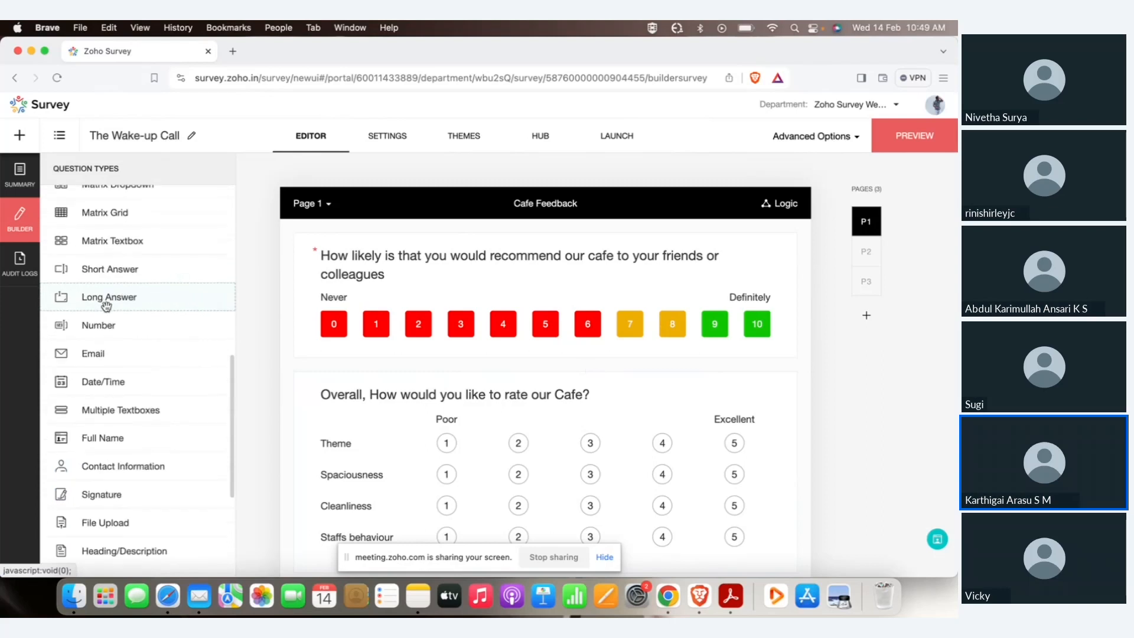
left_click_drag(79, 298, 430, 372)
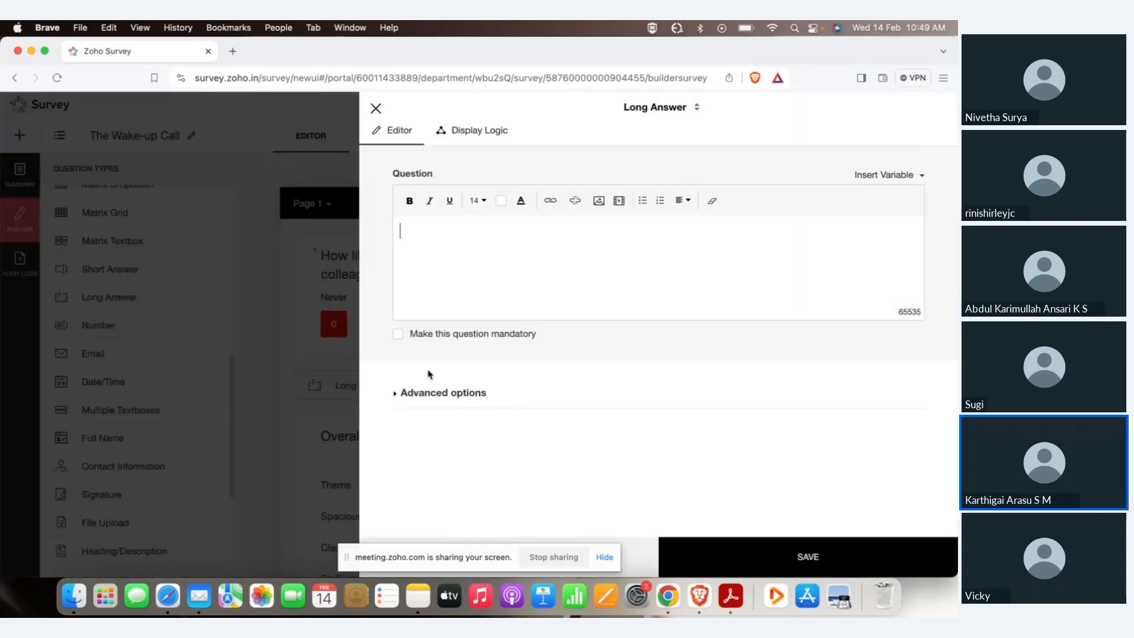
type("Wha")
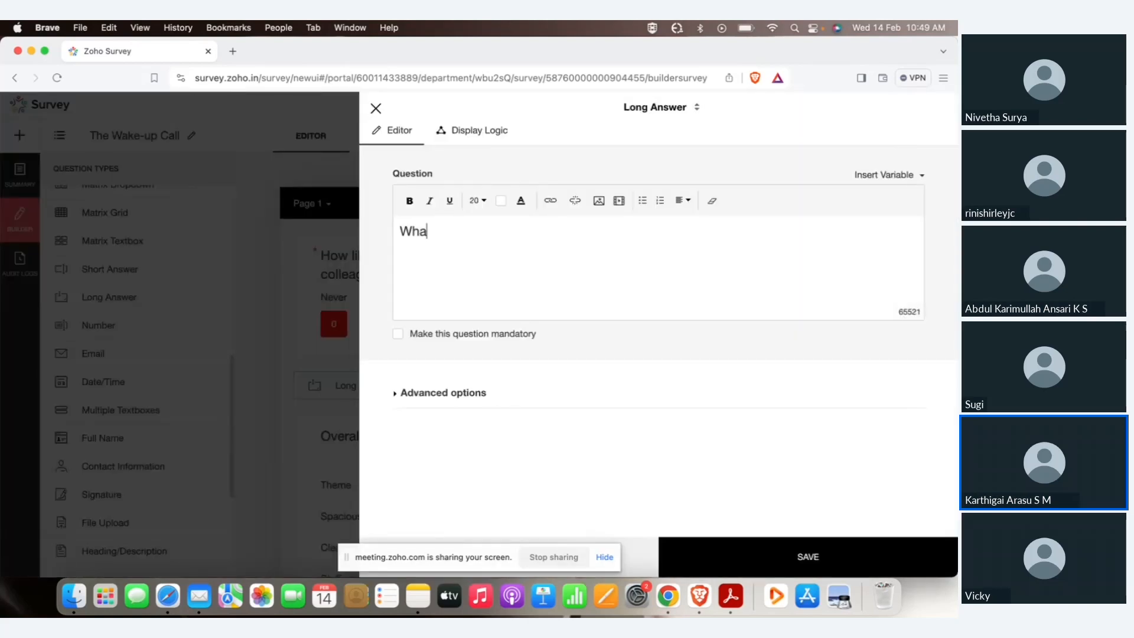
type("t did you l")
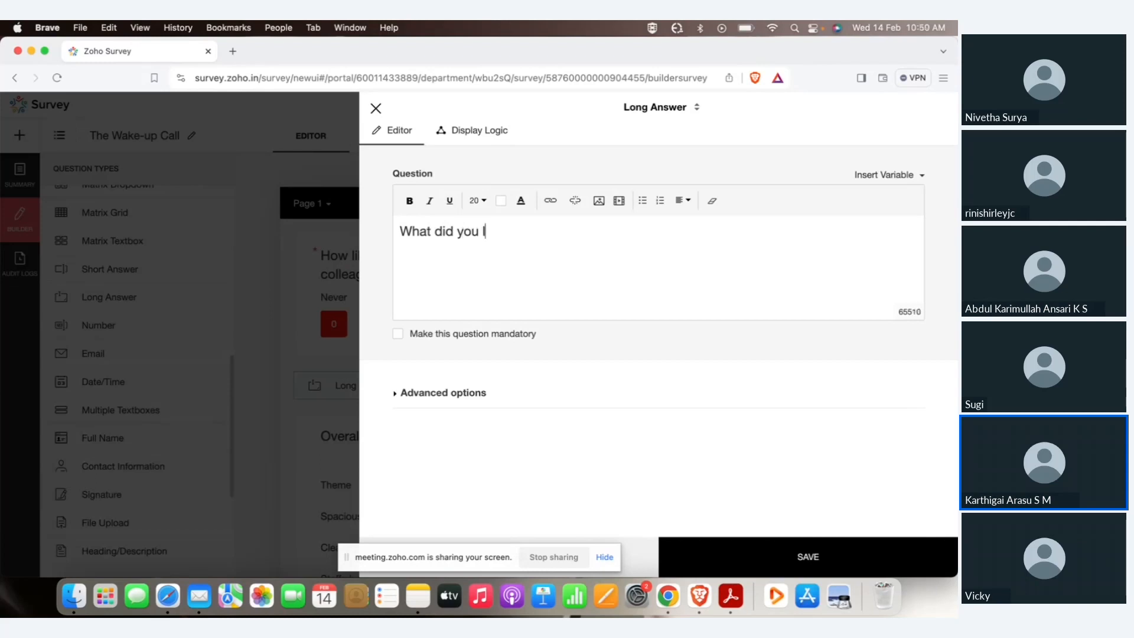
type("ove mostly about o")
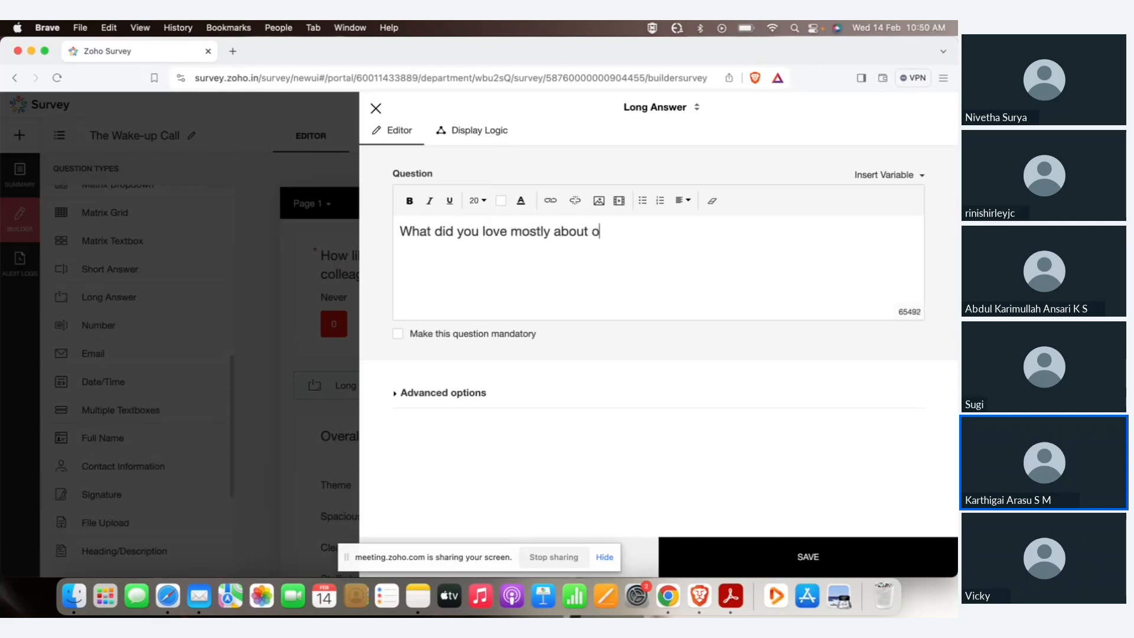
type("ur cafe")
left_click(727, 553)
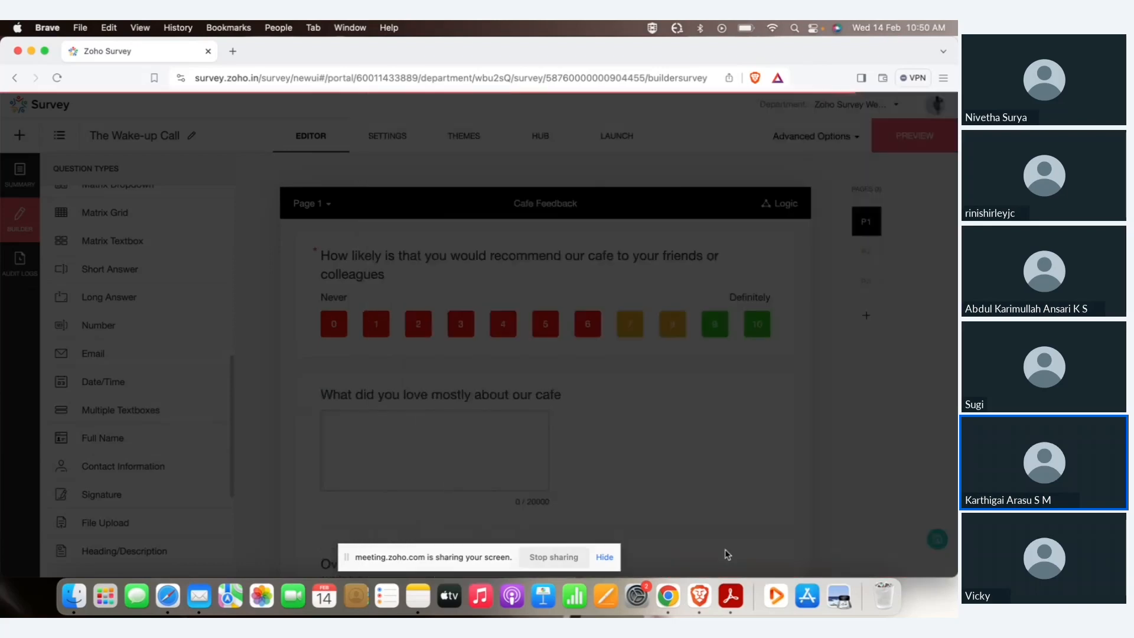
scroll(479, 273, "up", 5)
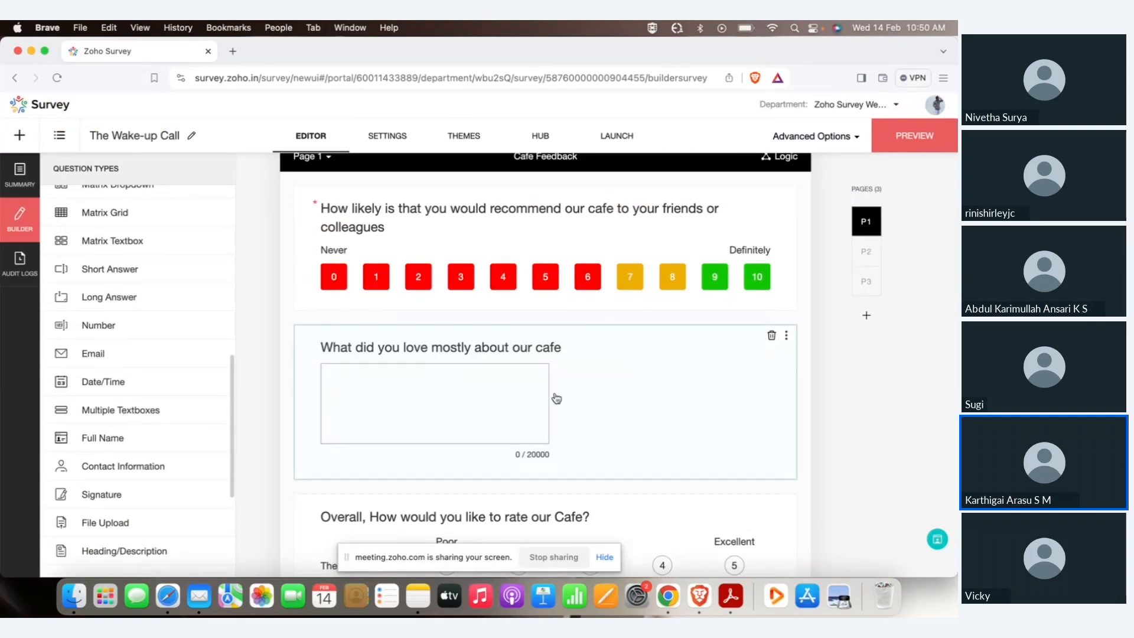
Give the cafe question display logic: show only if How likely… is Greater than 7.
left_click(510, 400)
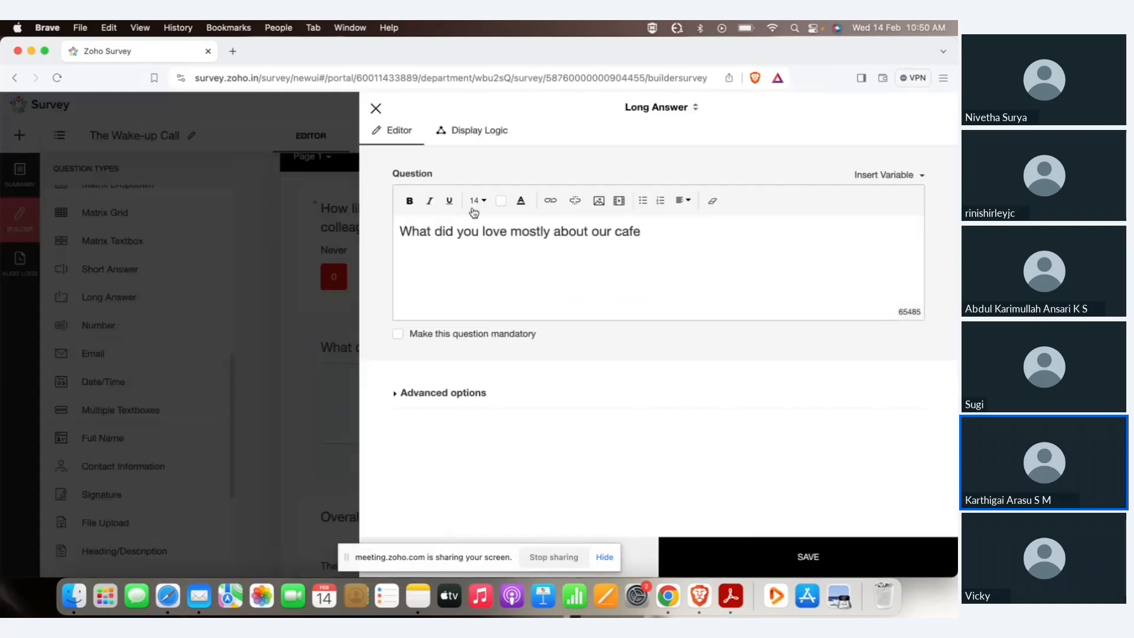
left_click(472, 130)
left_click(529, 200)
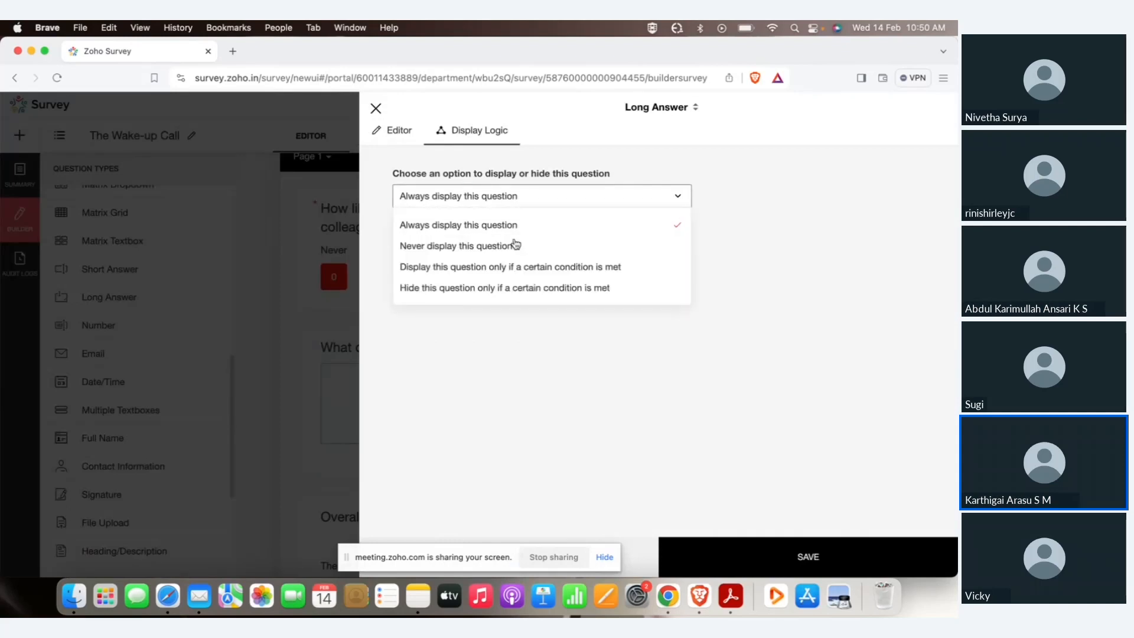
left_click(454, 269)
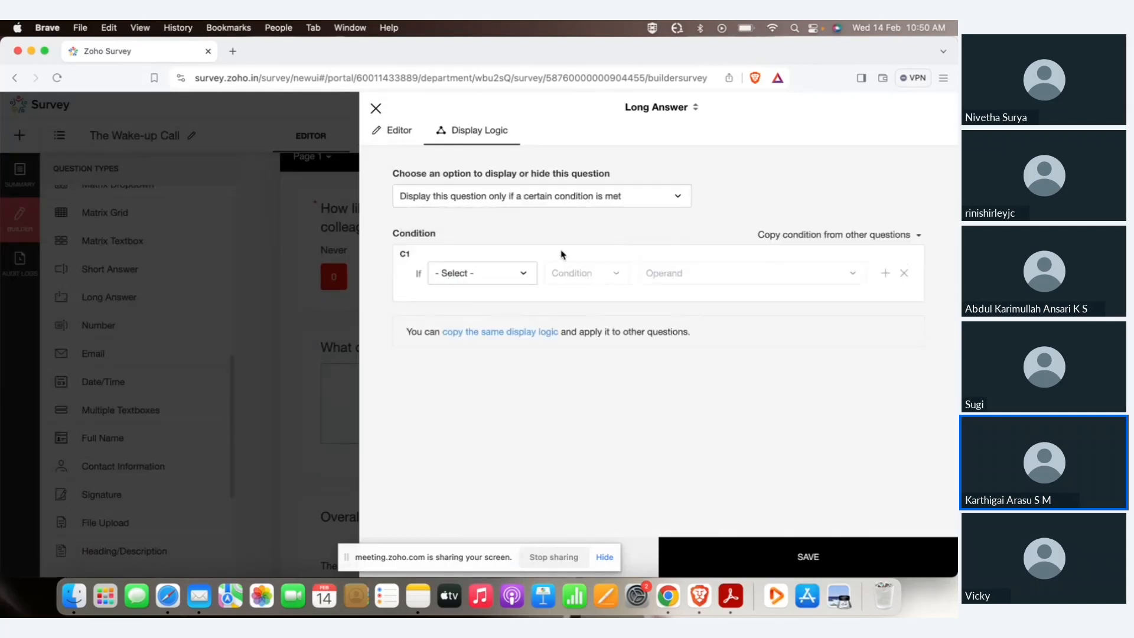
left_click(518, 273)
left_click(509, 325)
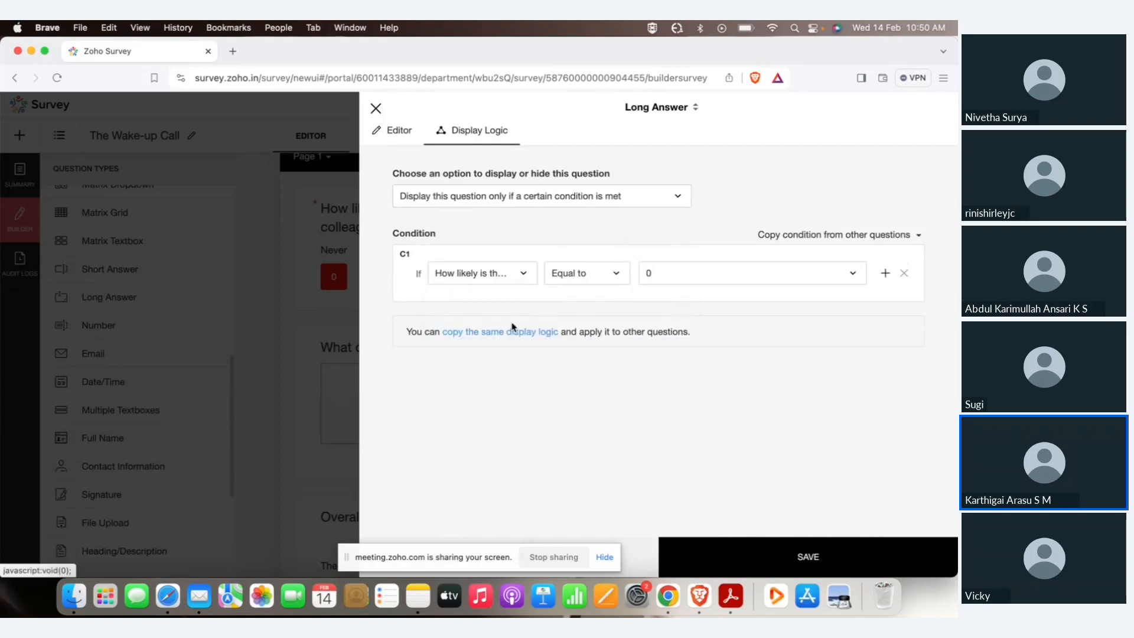
left_click(615, 275)
left_click(597, 366)
left_click(670, 277)
left_click(679, 448)
left_click(744, 564)
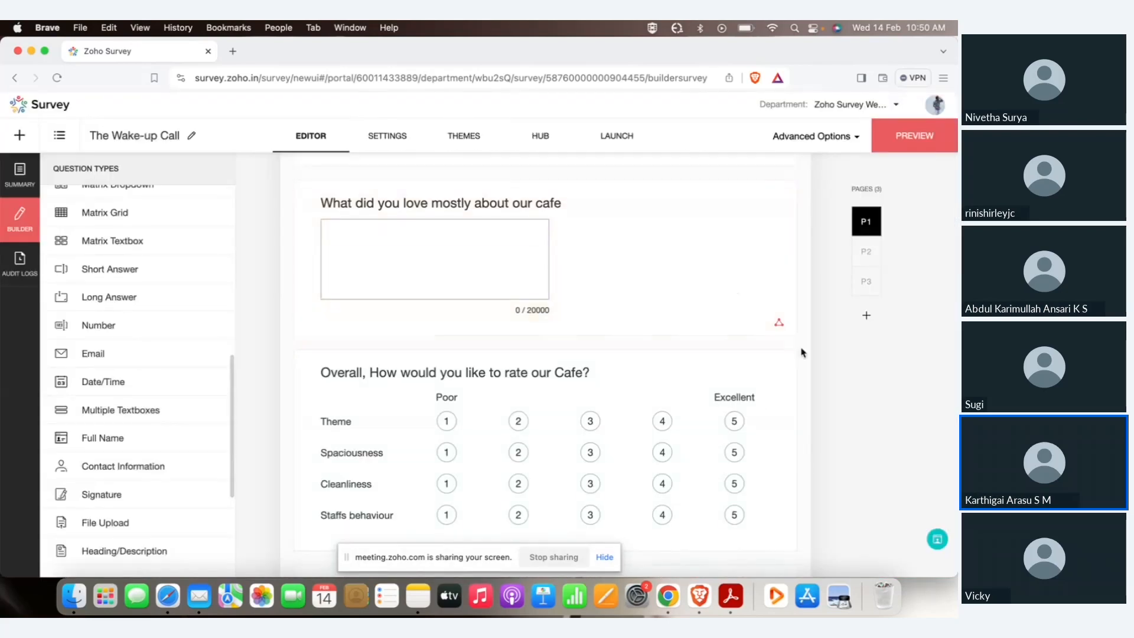
scroll(803, 351, "down", 6)
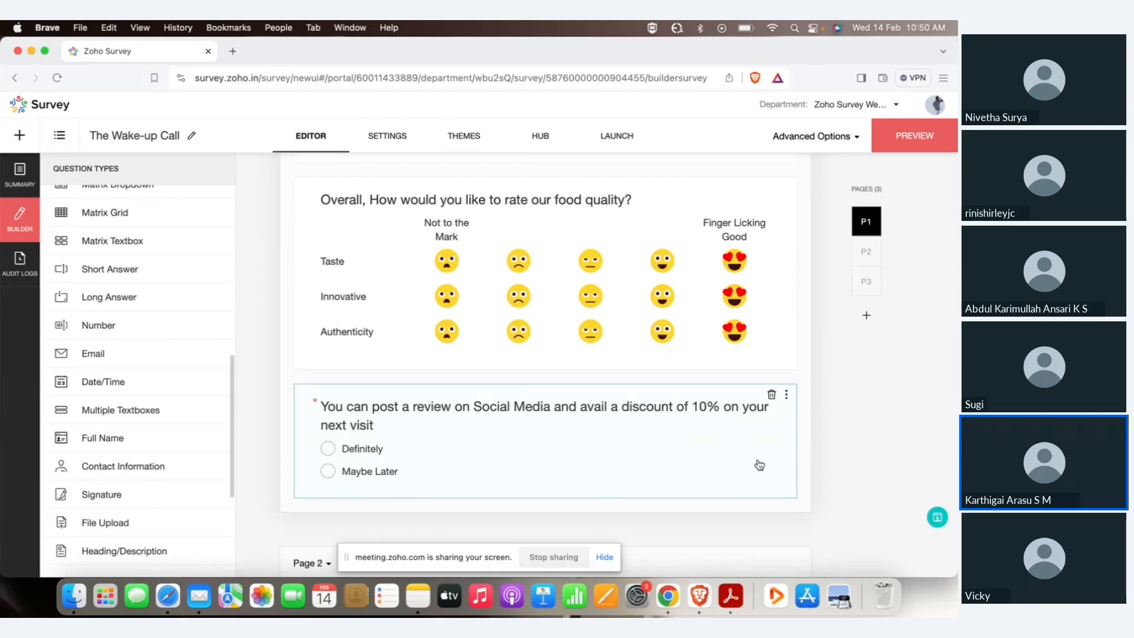
scroll(759, 465, "up", 10)
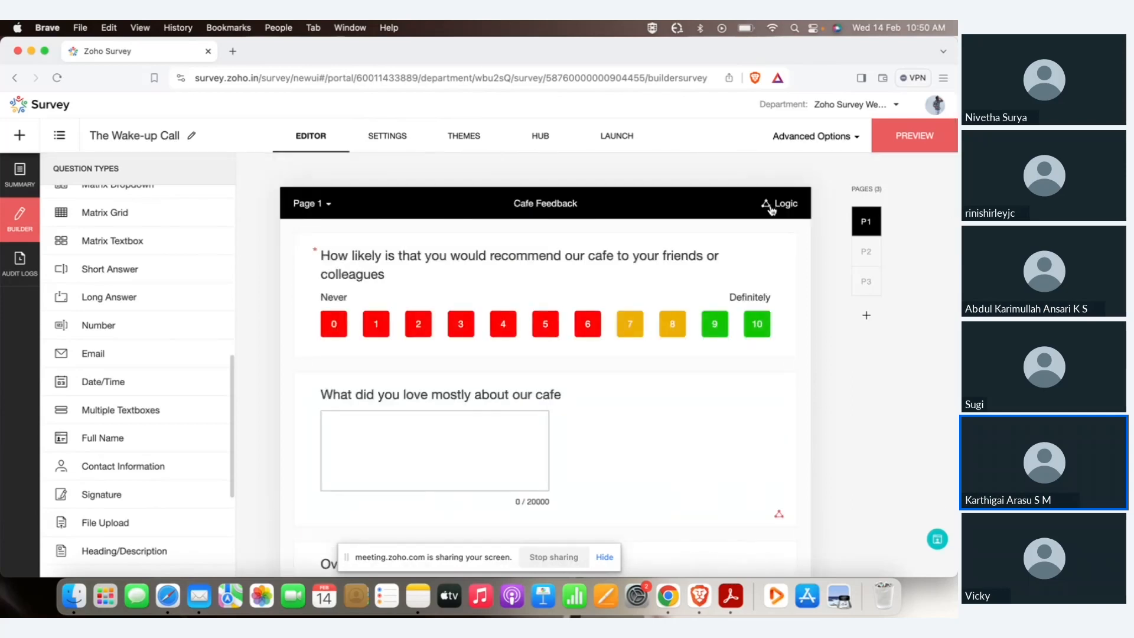
Start a Page 1 skip condition based on the 'You can post a…' review question.
left_click(772, 208)
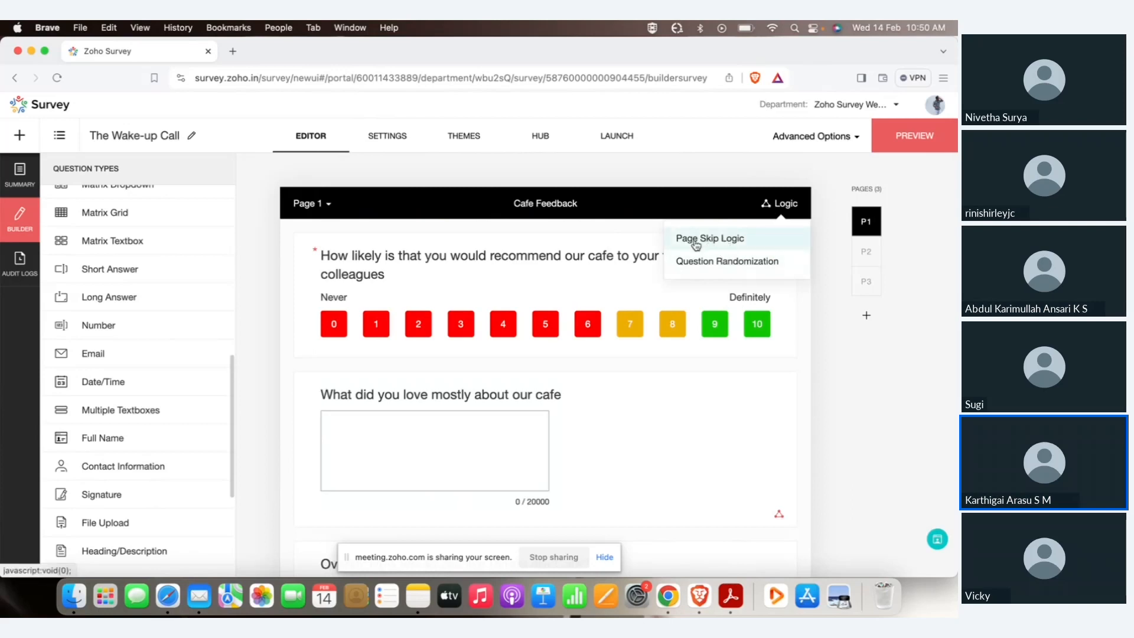
left_click(776, 210)
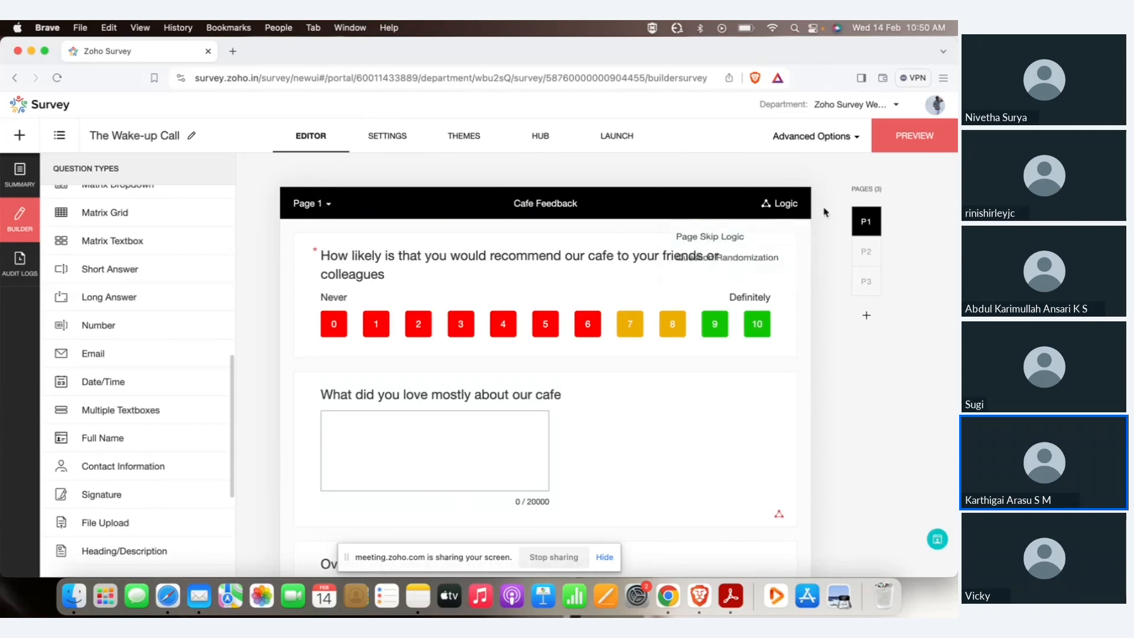
left_click(776, 208)
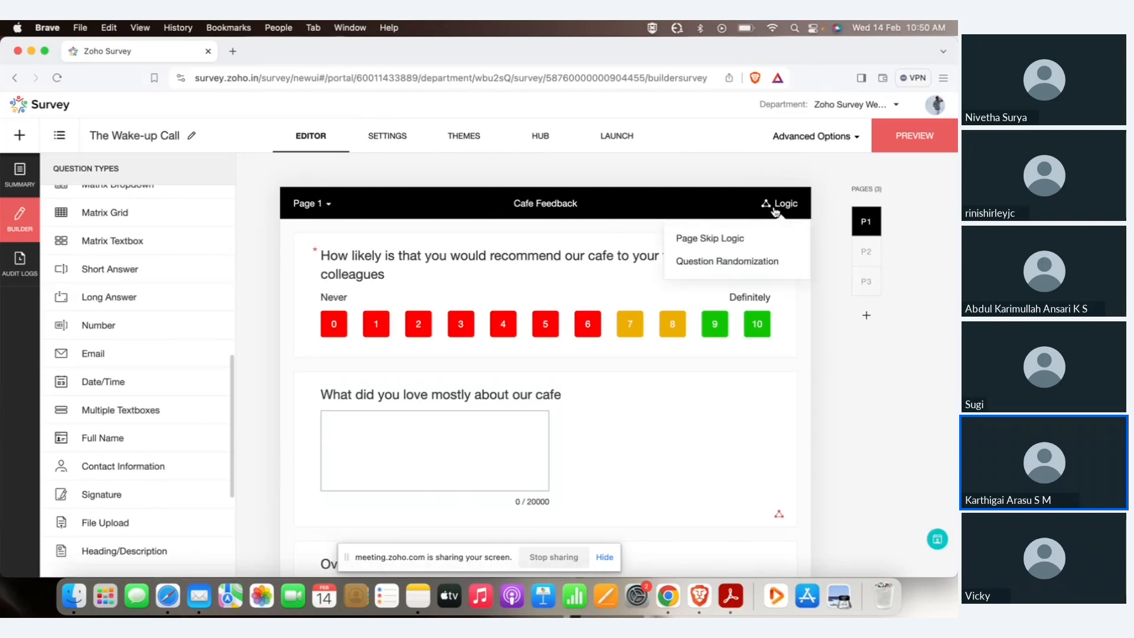
left_click(702, 242)
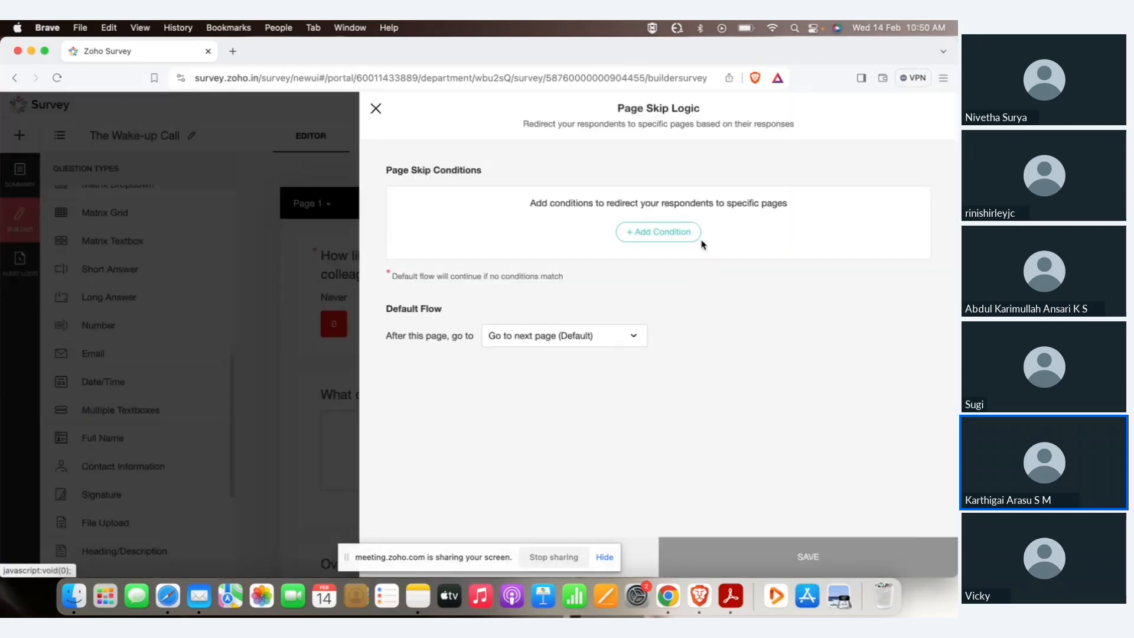
left_click(654, 232)
left_click(523, 230)
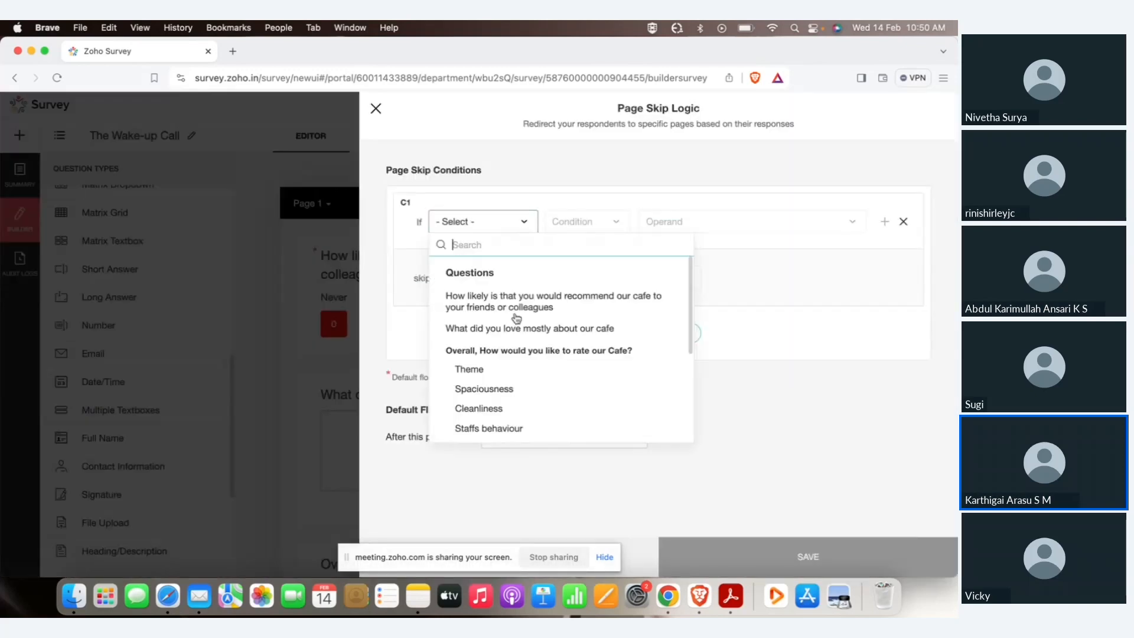
scroll(519, 342, "down", 5)
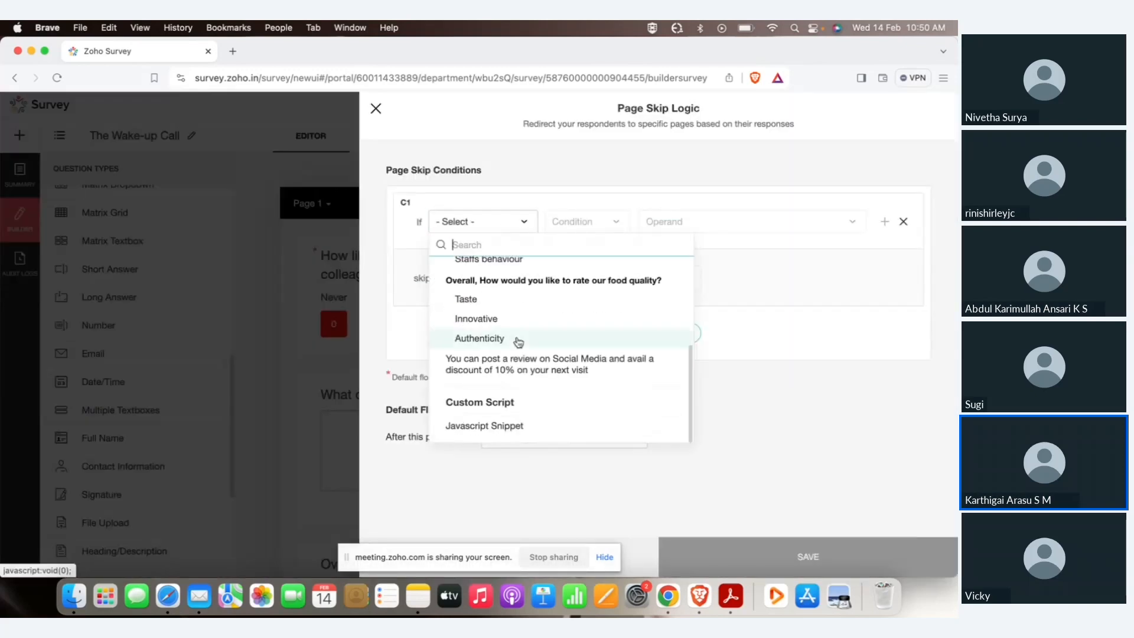
left_click(539, 370)
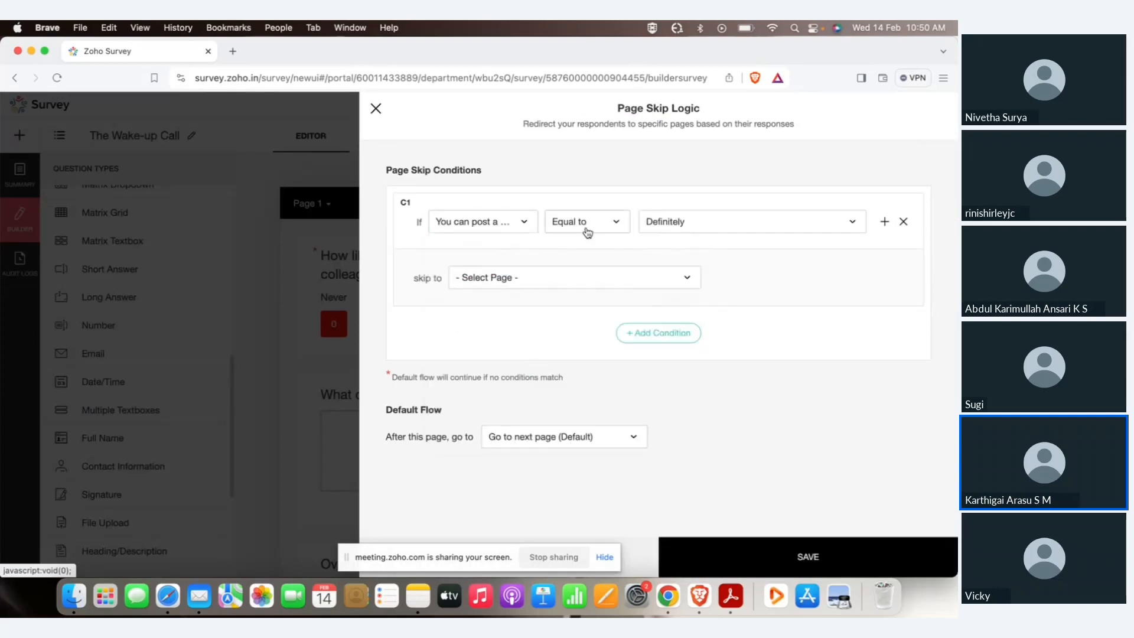
Set the condition to Equal to Maybe Later, skip to Survey End Page, and save.
left_click(672, 233)
left_click(666, 273)
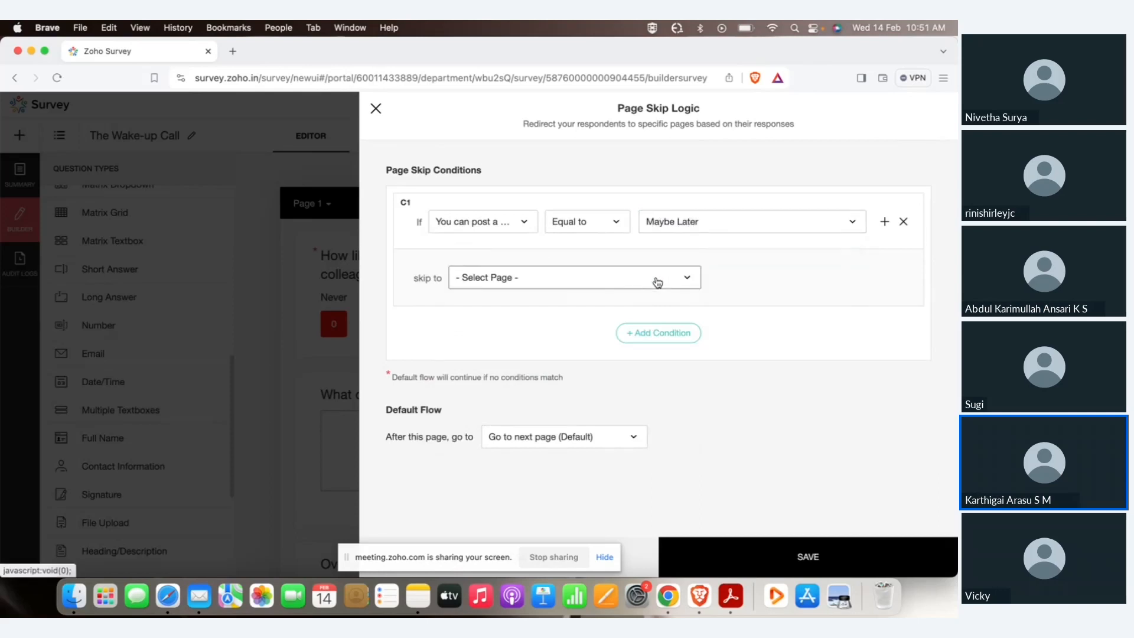
left_click(671, 278)
left_click(525, 306)
left_click(845, 560)
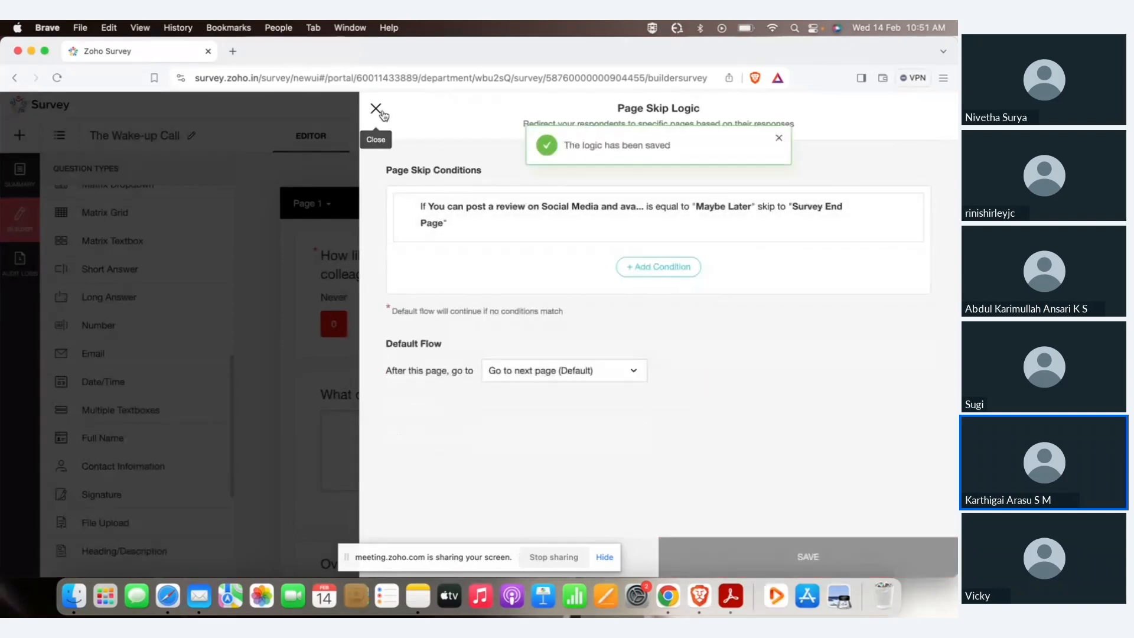
left_click(375, 108)
scroll(566, 371, "down", 20)
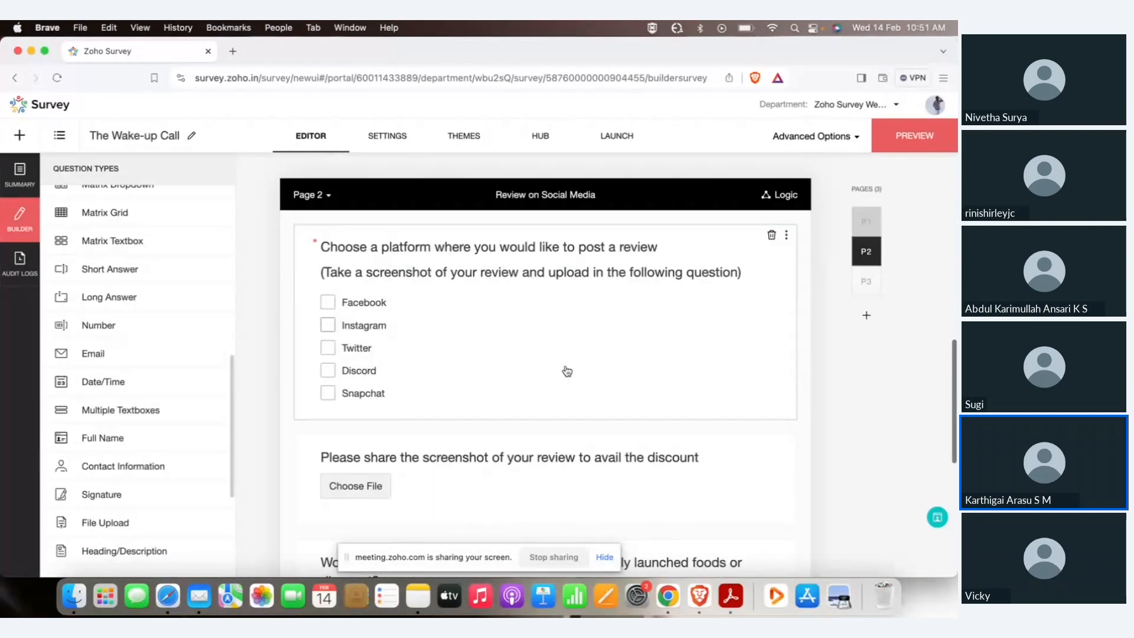
Start a Page 2 skip condition based on the frequent-updates question.
scroll(567, 371, "down", 2)
scroll(567, 372, "up", 1)
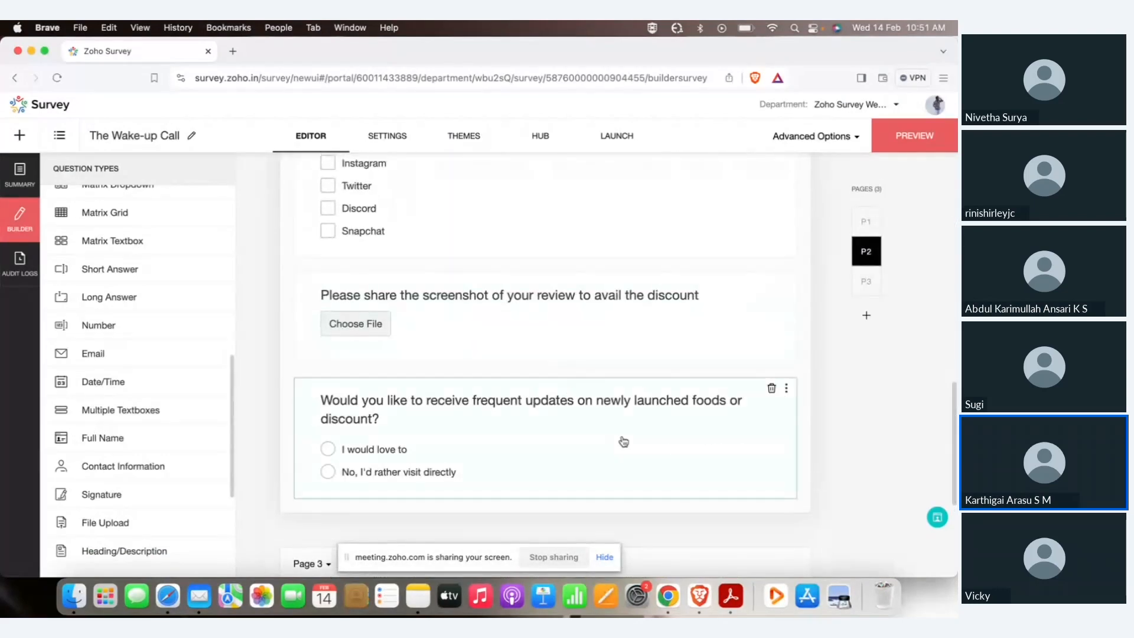
scroll(623, 442, "up", 1)
scroll(624, 441, "up", 5)
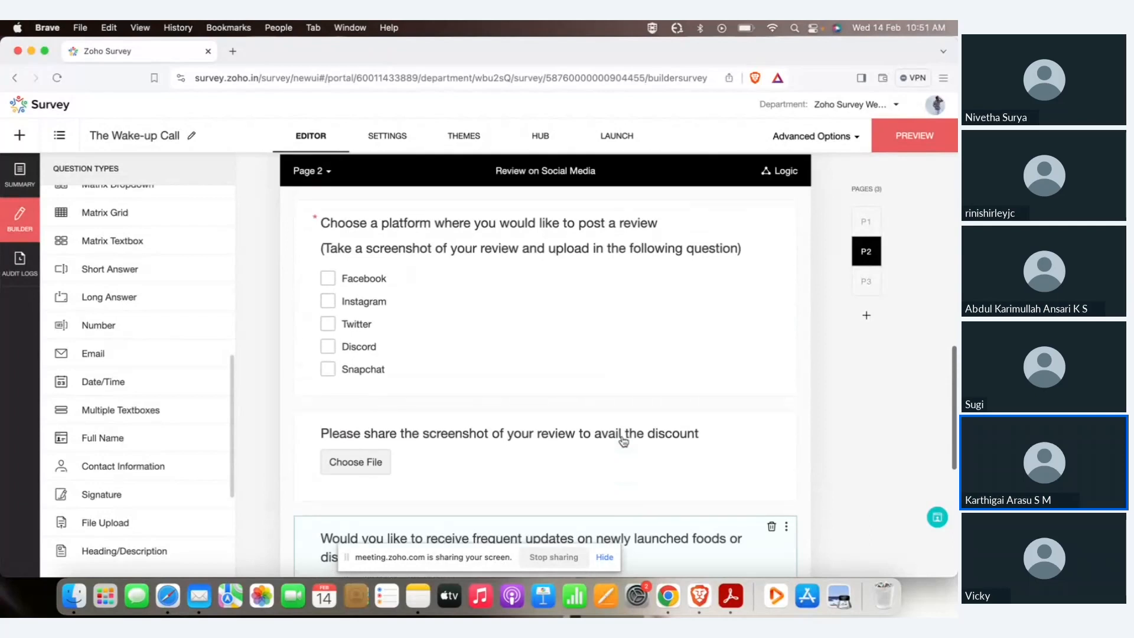
left_click(781, 182)
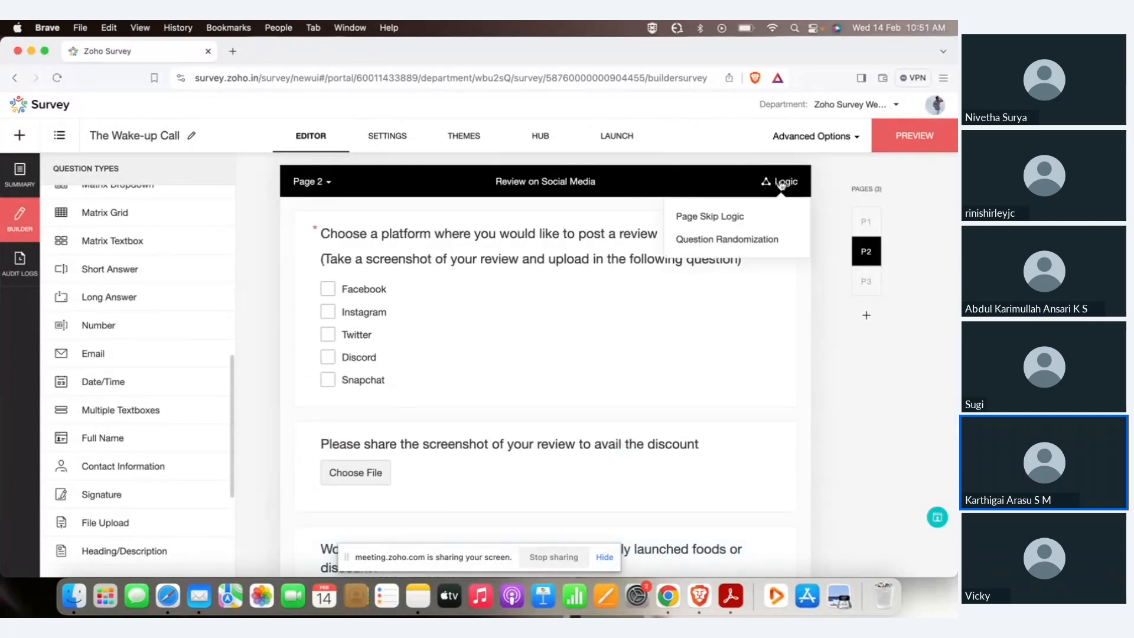
left_click(762, 216)
left_click(679, 234)
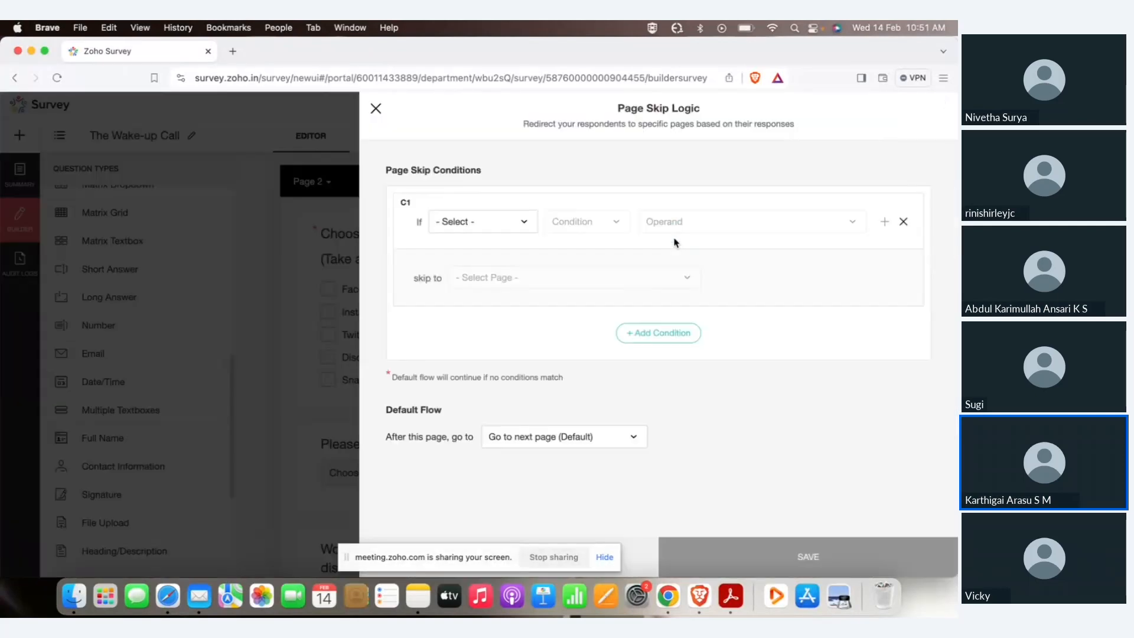
left_click(452, 223)
scroll(523, 371, "down", 5)
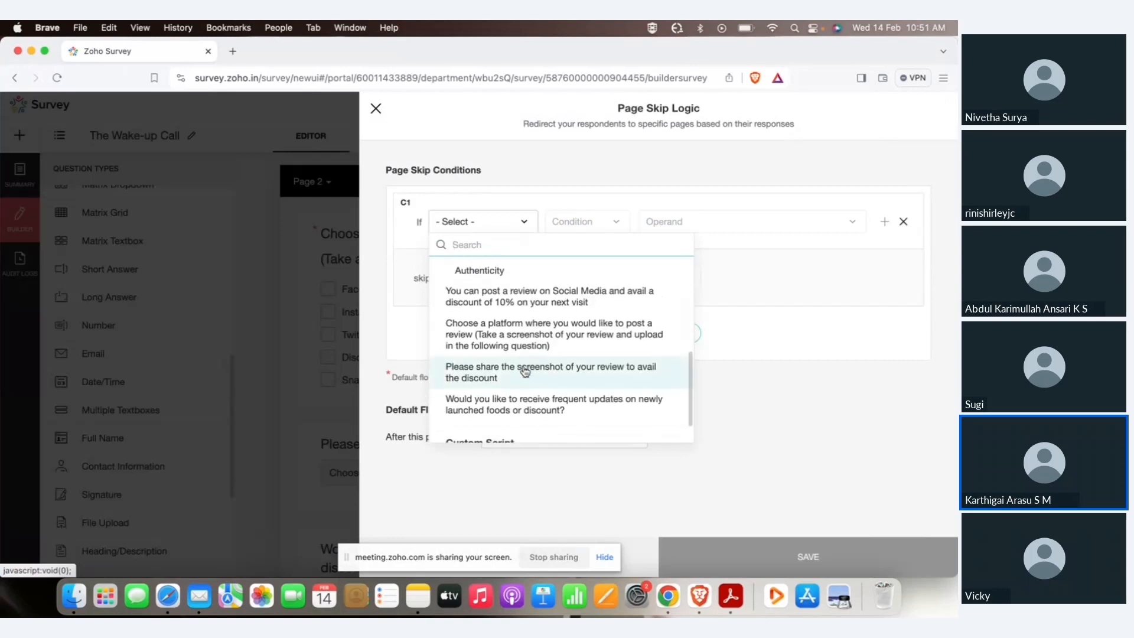
scroll(534, 387, "down", 1)
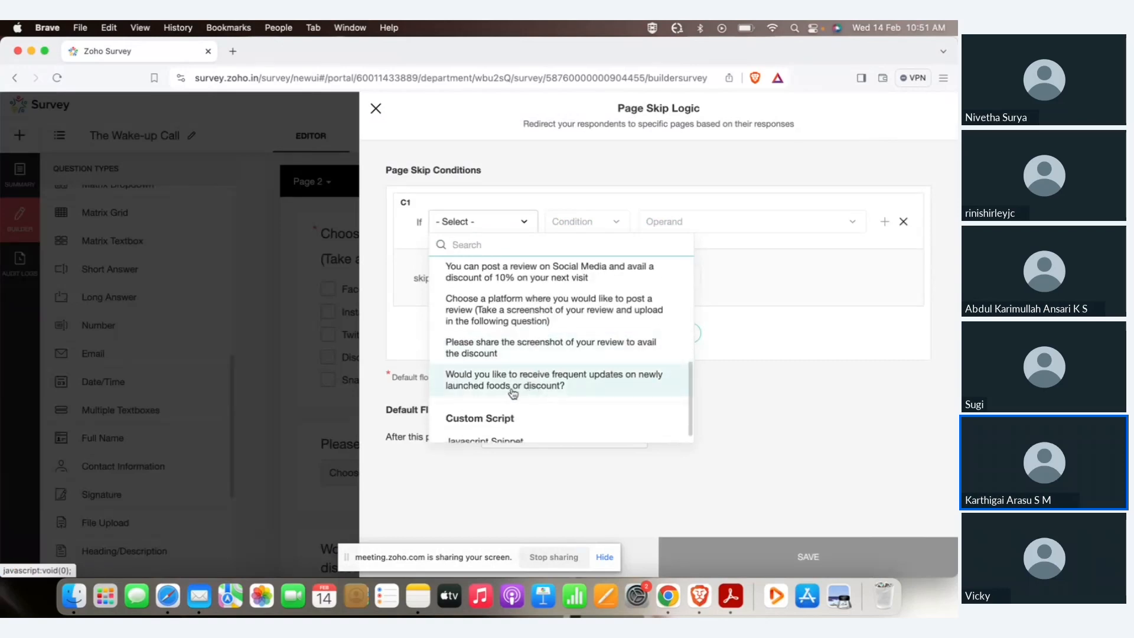
left_click(530, 376)
Match 'No, I'd rather visit directly', skip to Survey End Page, and save.
left_click(701, 222)
left_click(689, 271)
left_click(615, 282)
left_click(524, 308)
left_click(795, 552)
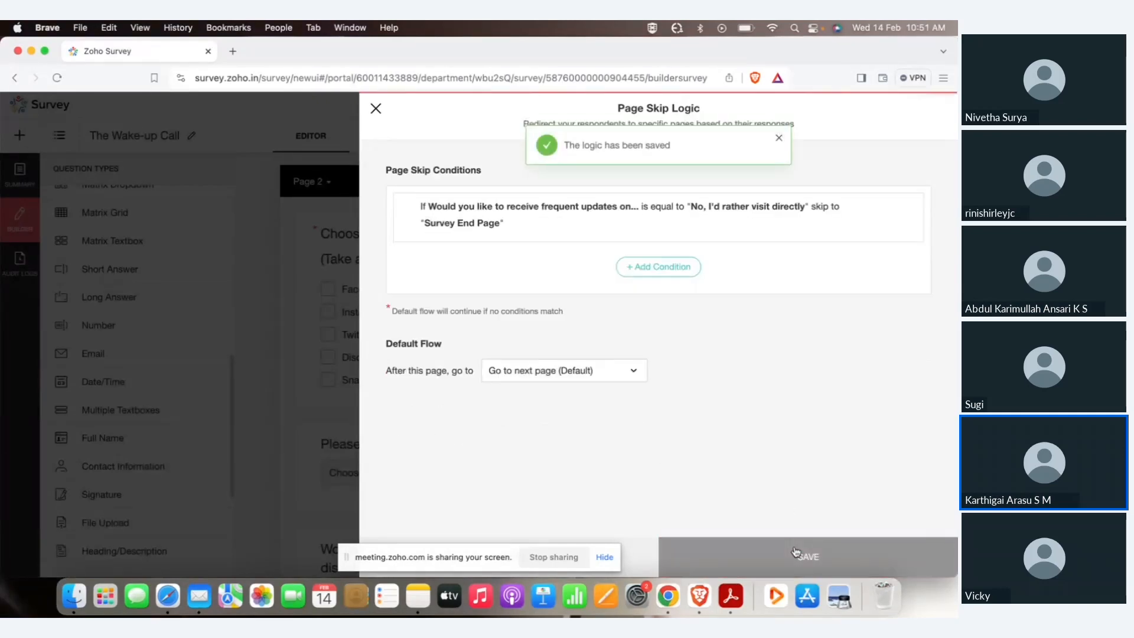
left_click(375, 108)
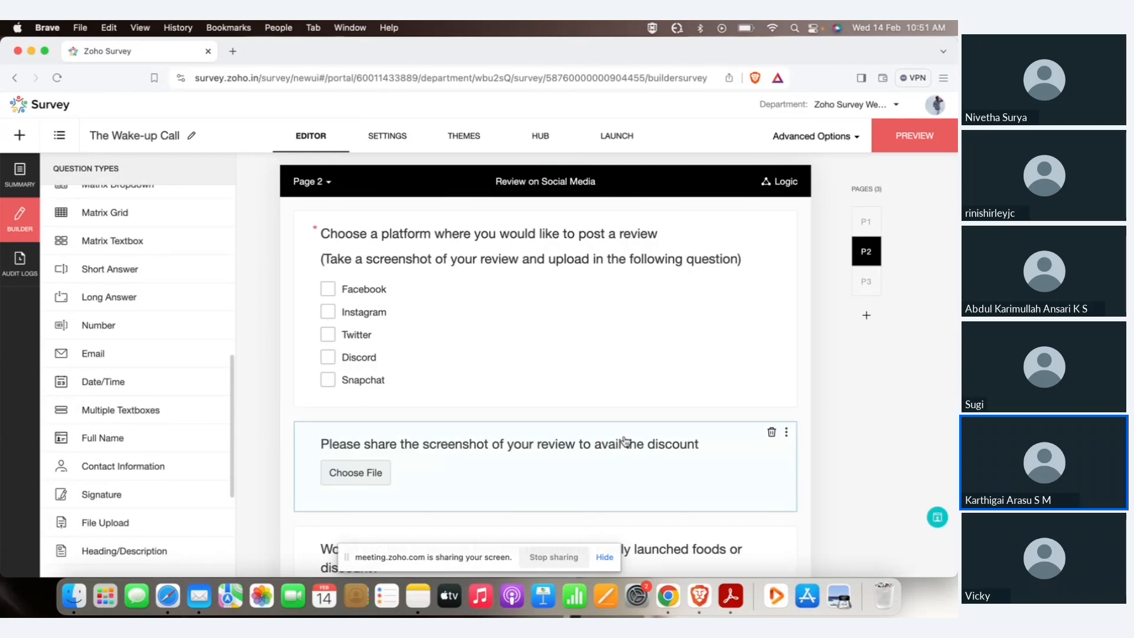
scroll(625, 443, "up", 10)
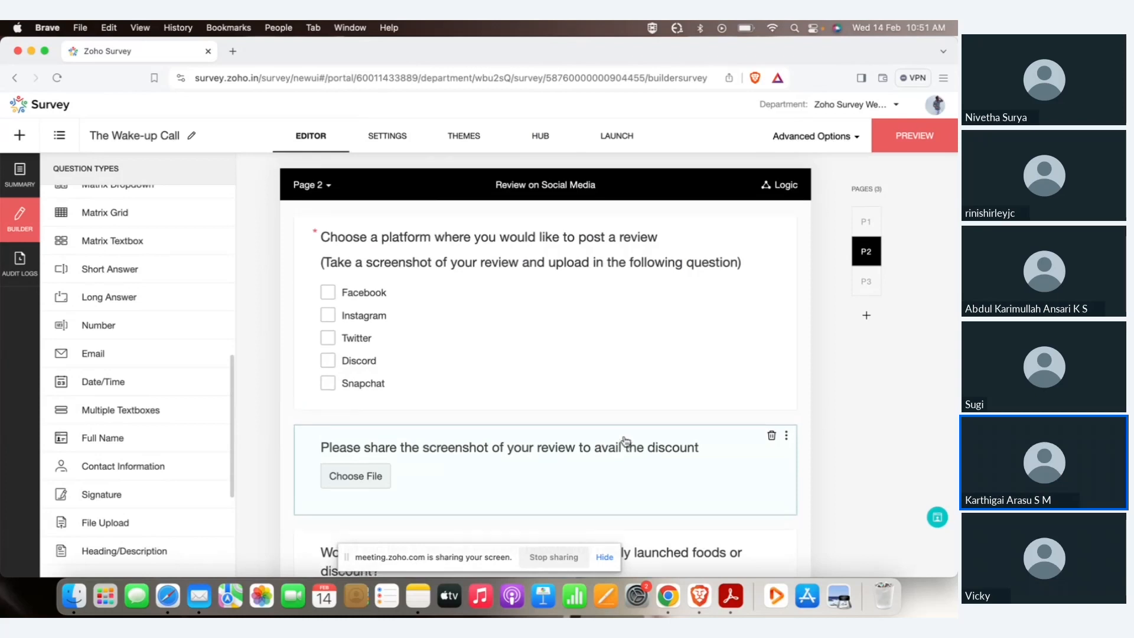
left_click(904, 151)
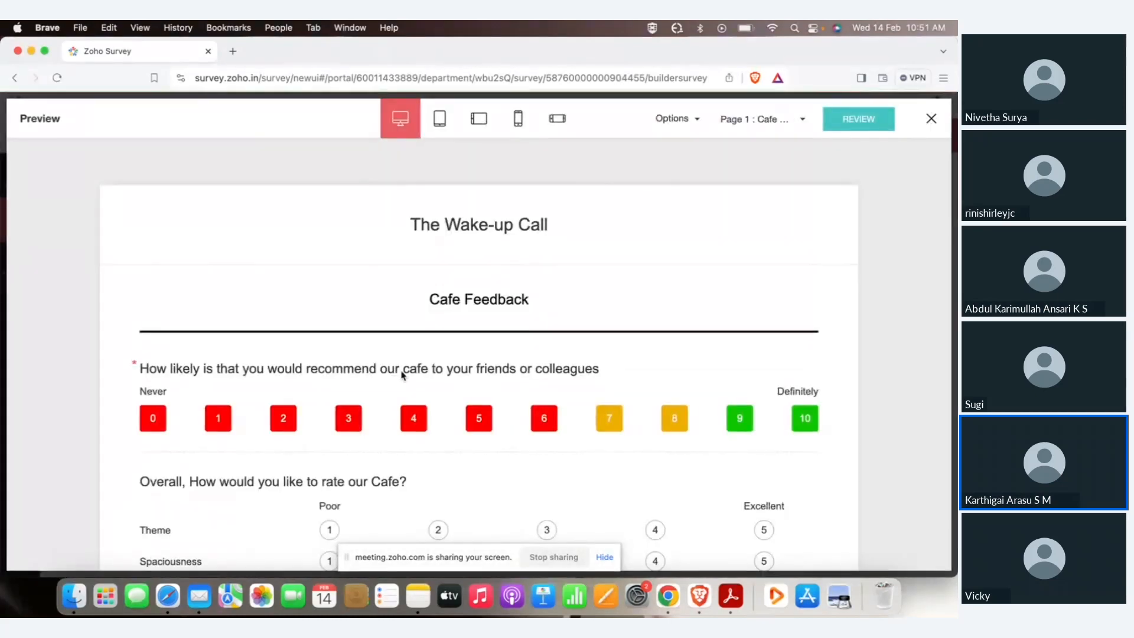
scroll(452, 332, "down", 1)
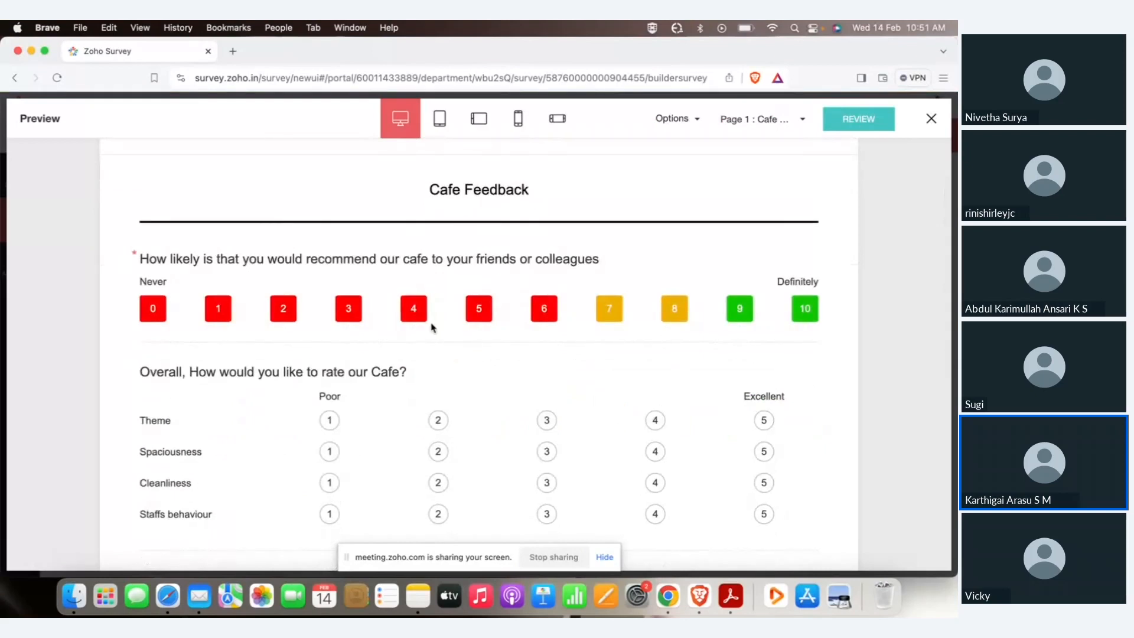
left_click(412, 316)
scroll(508, 273, "down", 3)
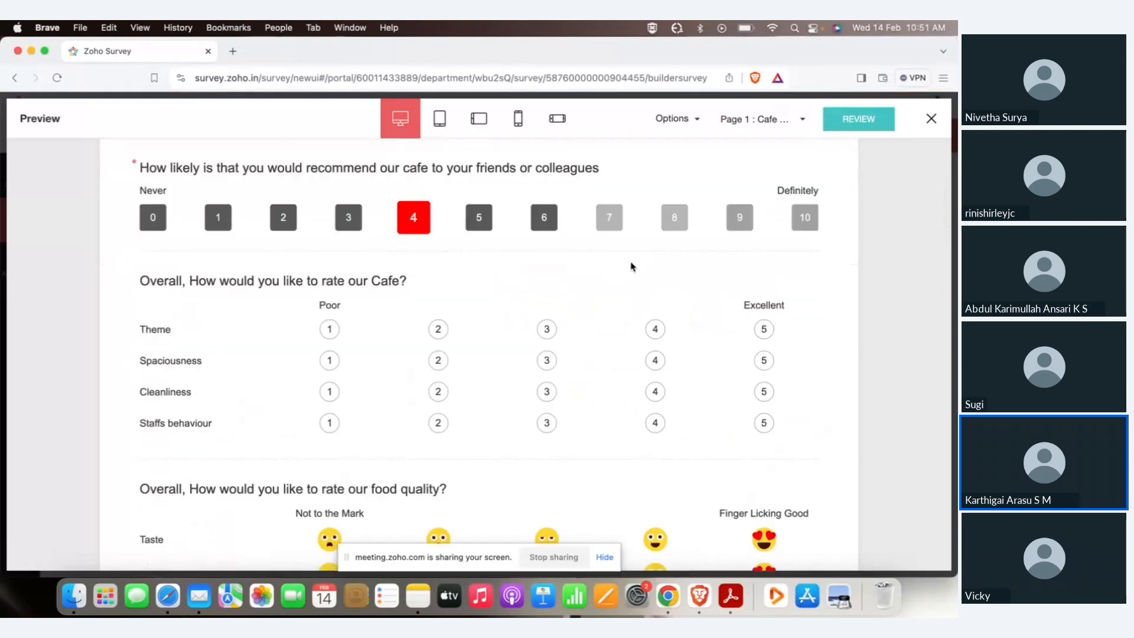
left_click(674, 218)
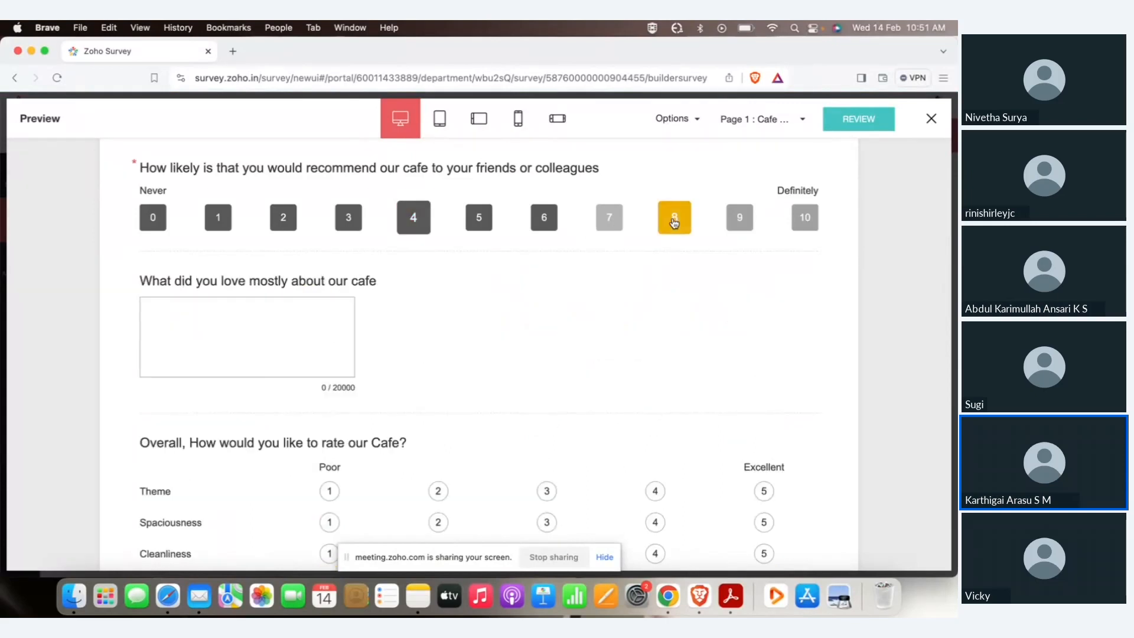
scroll(499, 354, "down", 10)
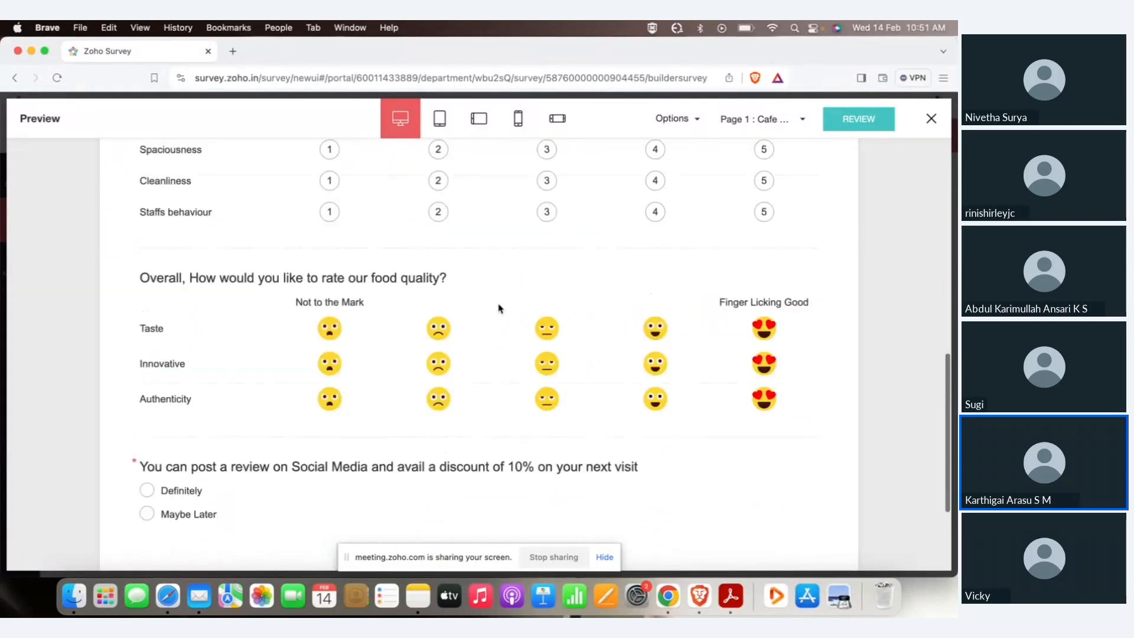
left_click(187, 459)
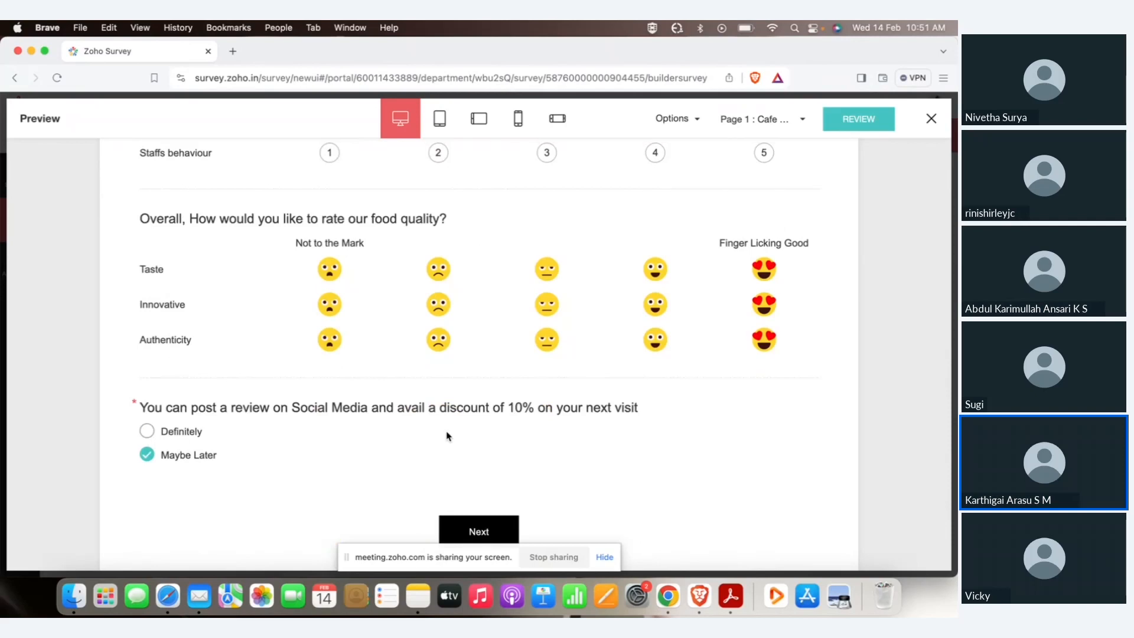
scroll(446, 436, "down", 3)
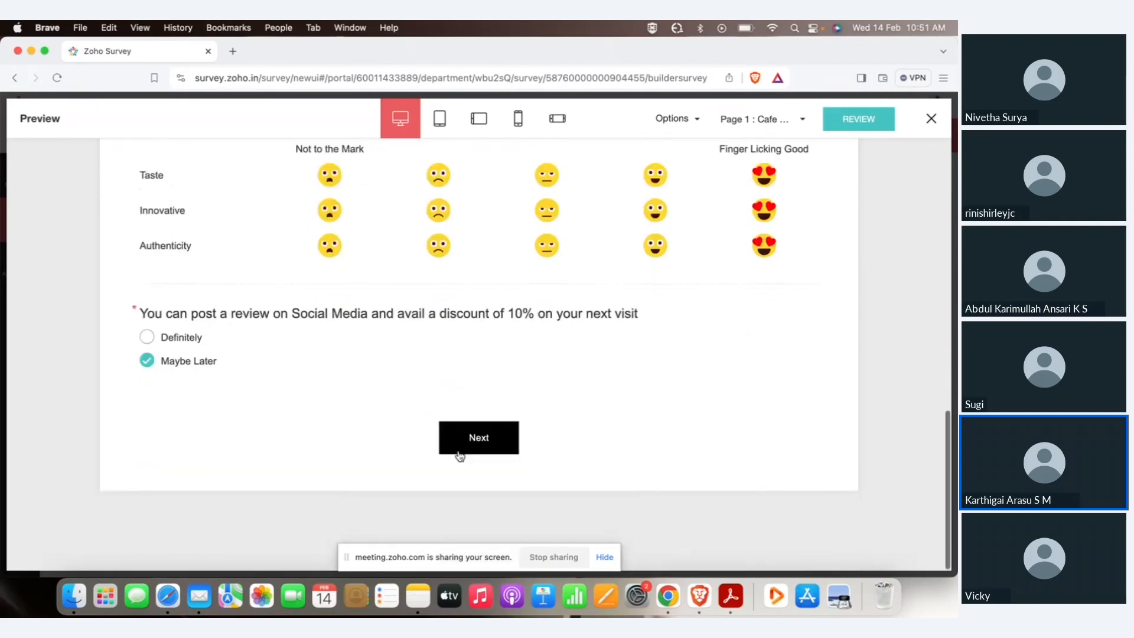
left_click(475, 439)
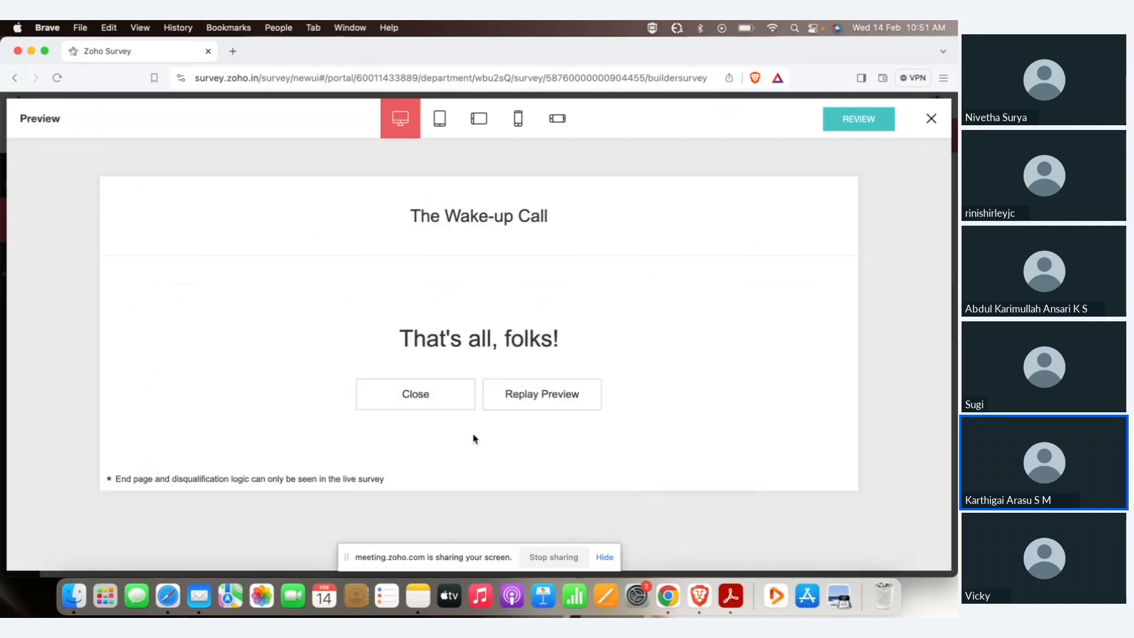
left_click(932, 119)
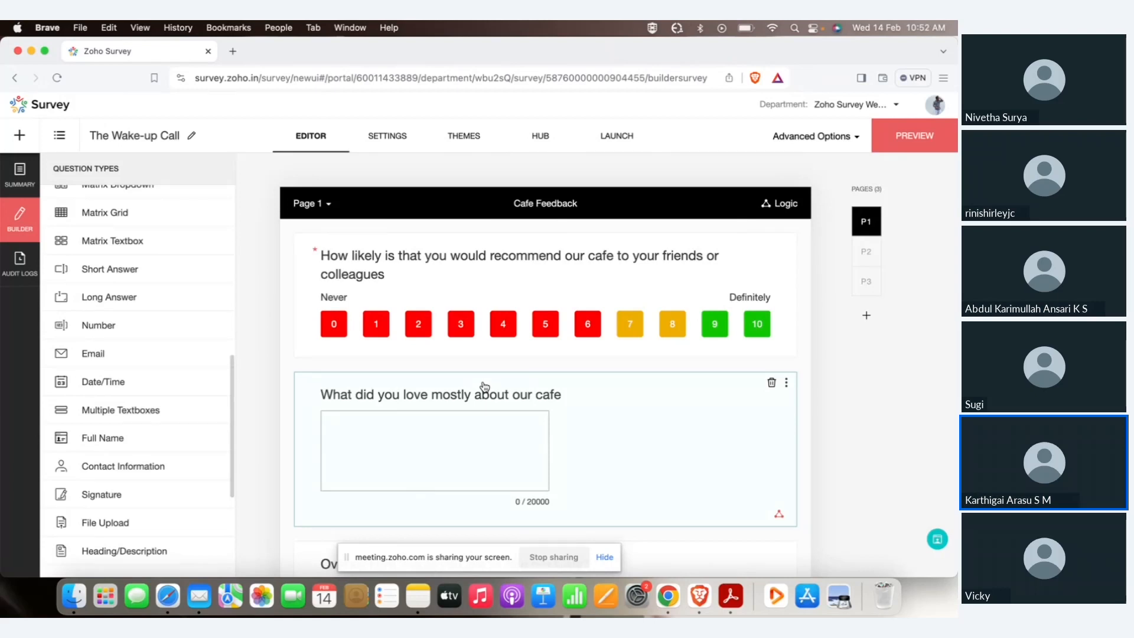
Set the round The Wake-up Call logo in the header settings and save.
left_click(380, 148)
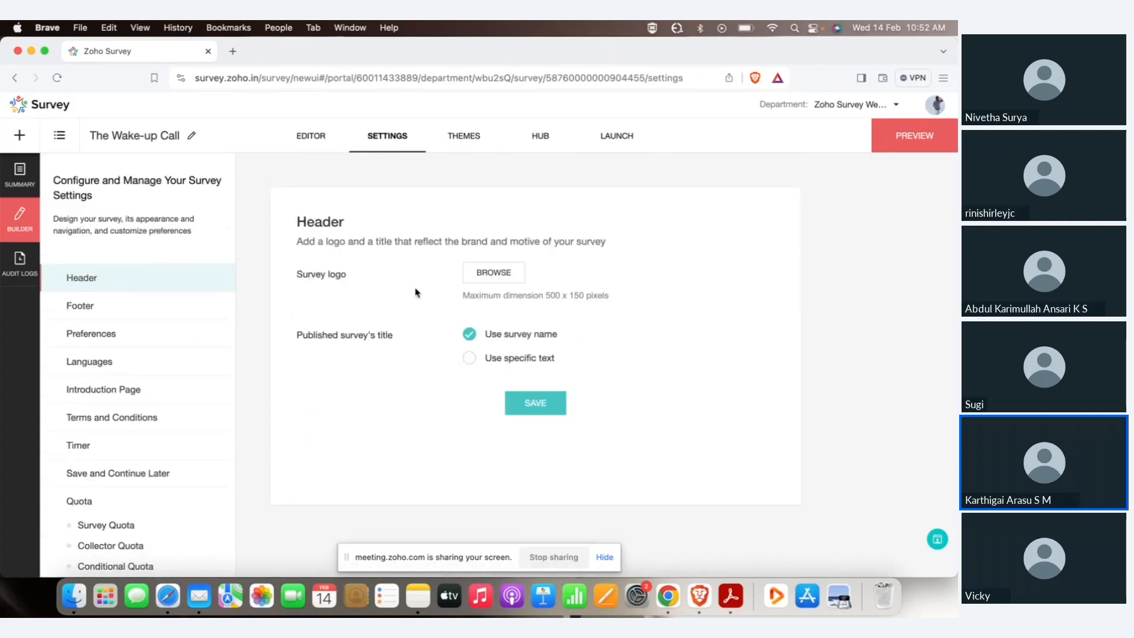
left_click(494, 272)
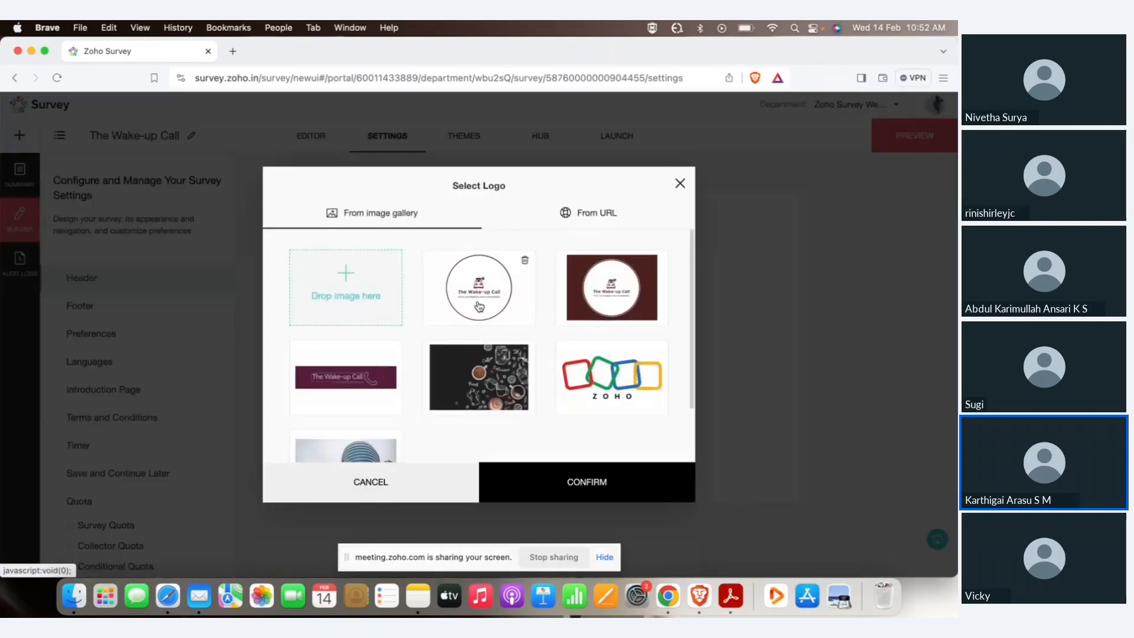
left_click(479, 306)
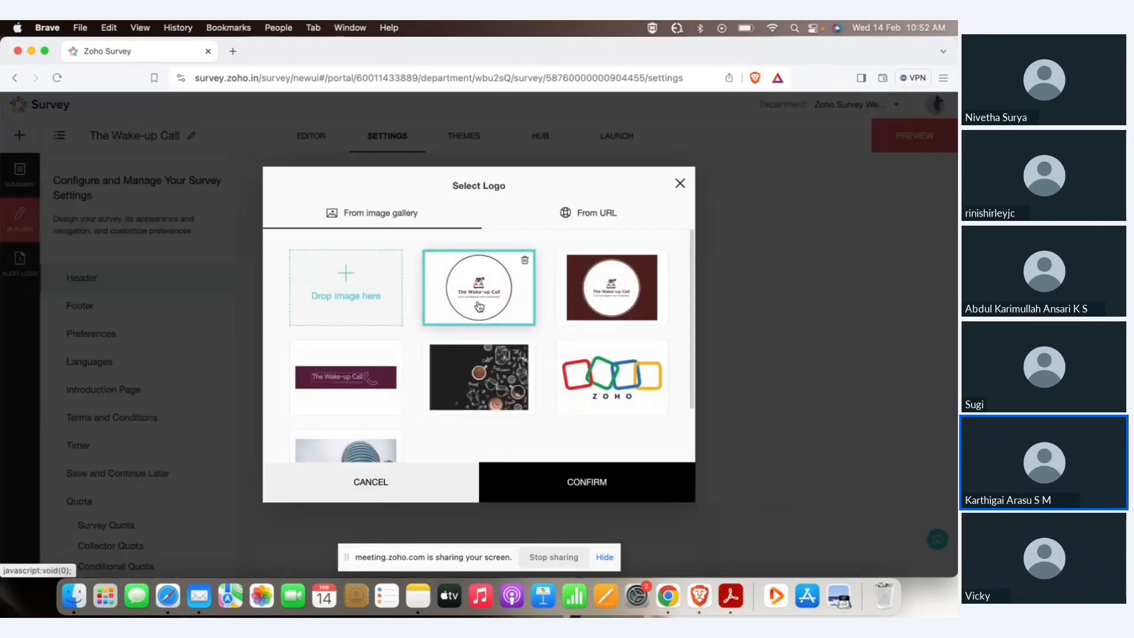
left_click(582, 489)
left_click(536, 481)
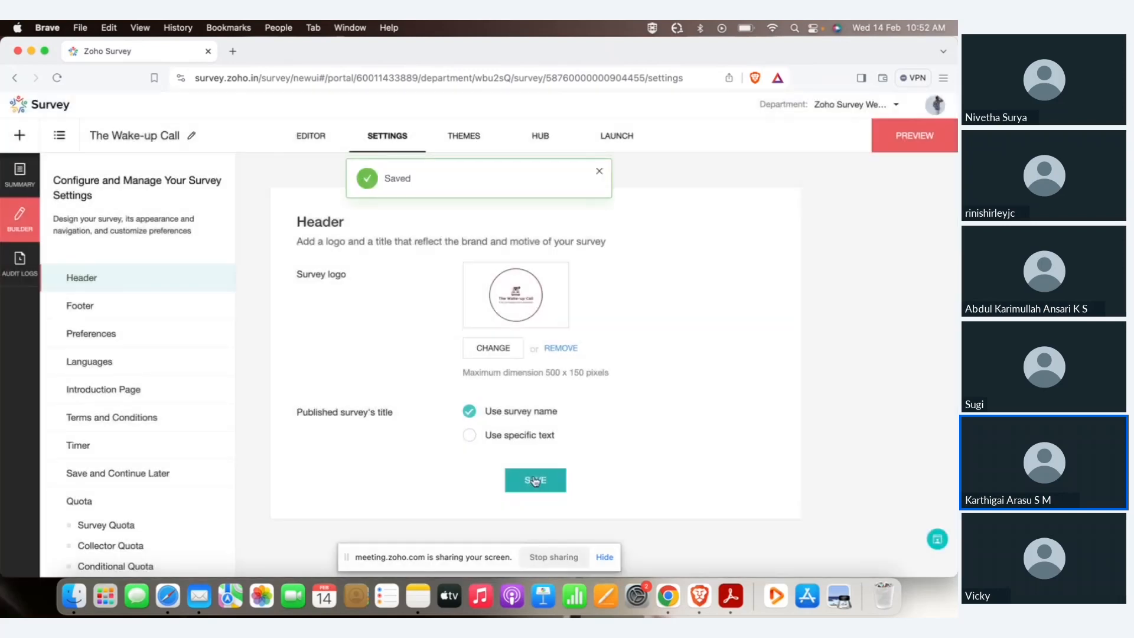
scroll(119, 366, "down", 8)
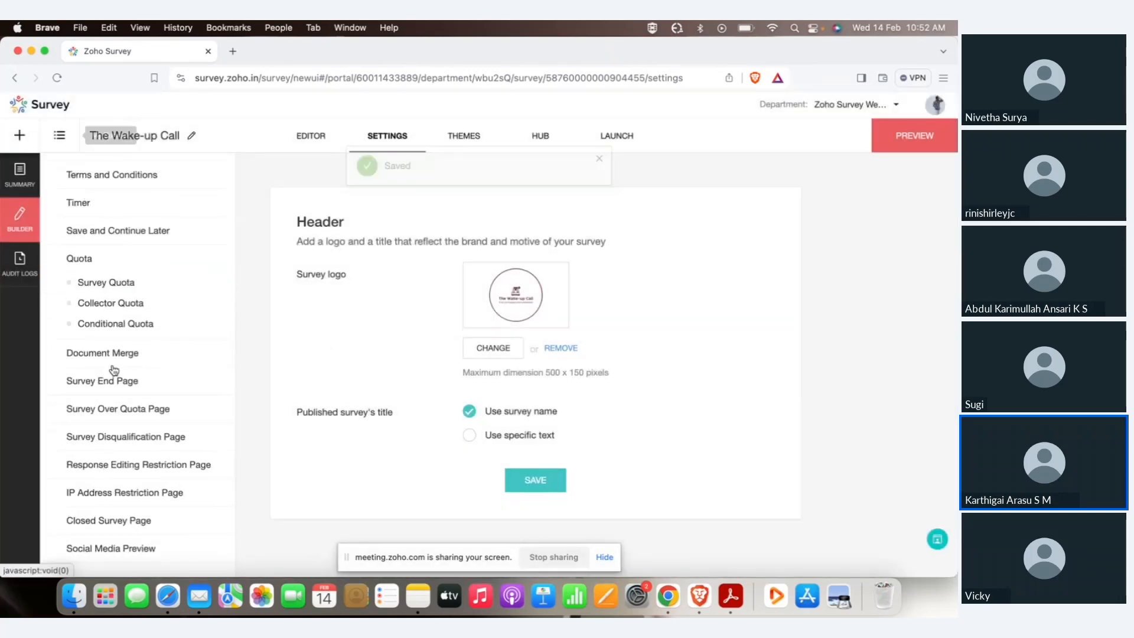
left_click(116, 381)
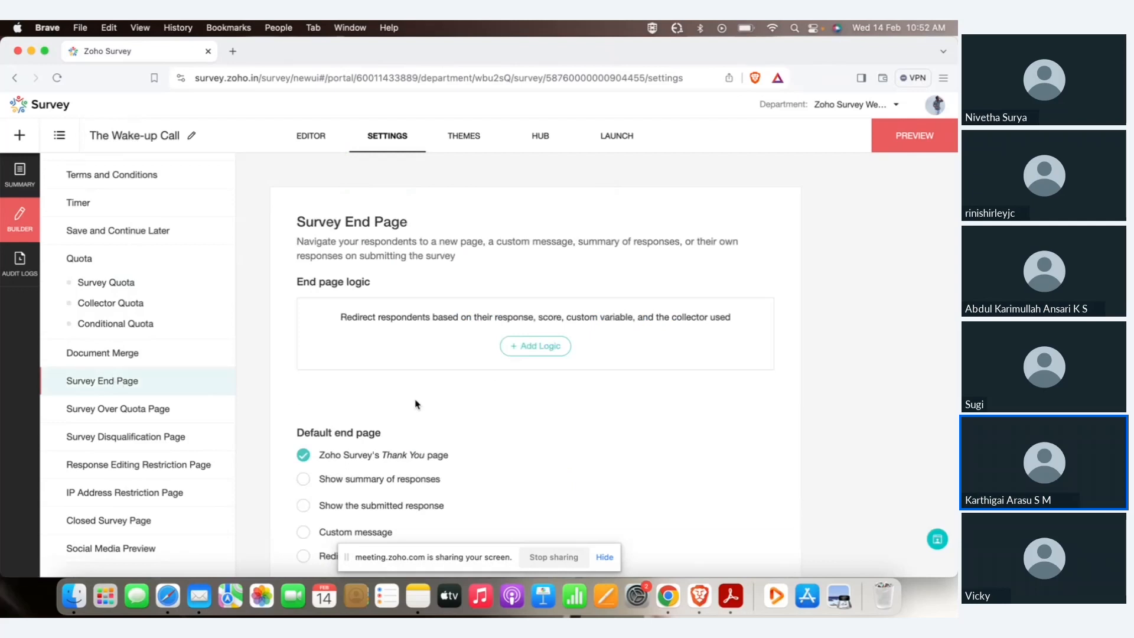
End the survey with a custom thank-you message on the Survey End Page.
scroll(417, 404, "down", 2)
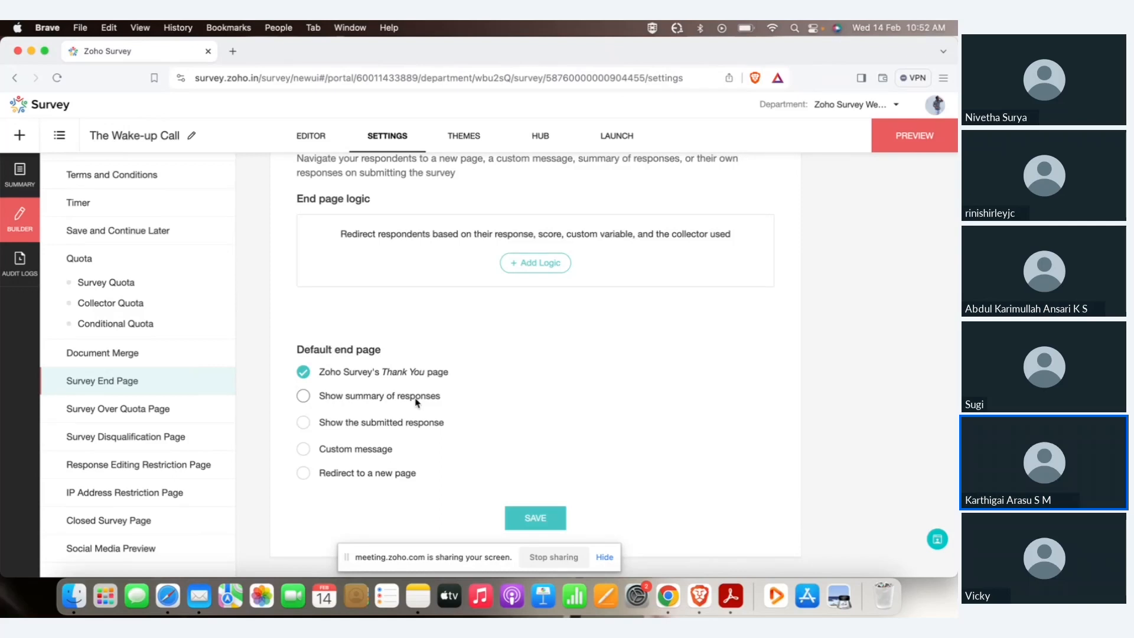
left_click(334, 449)
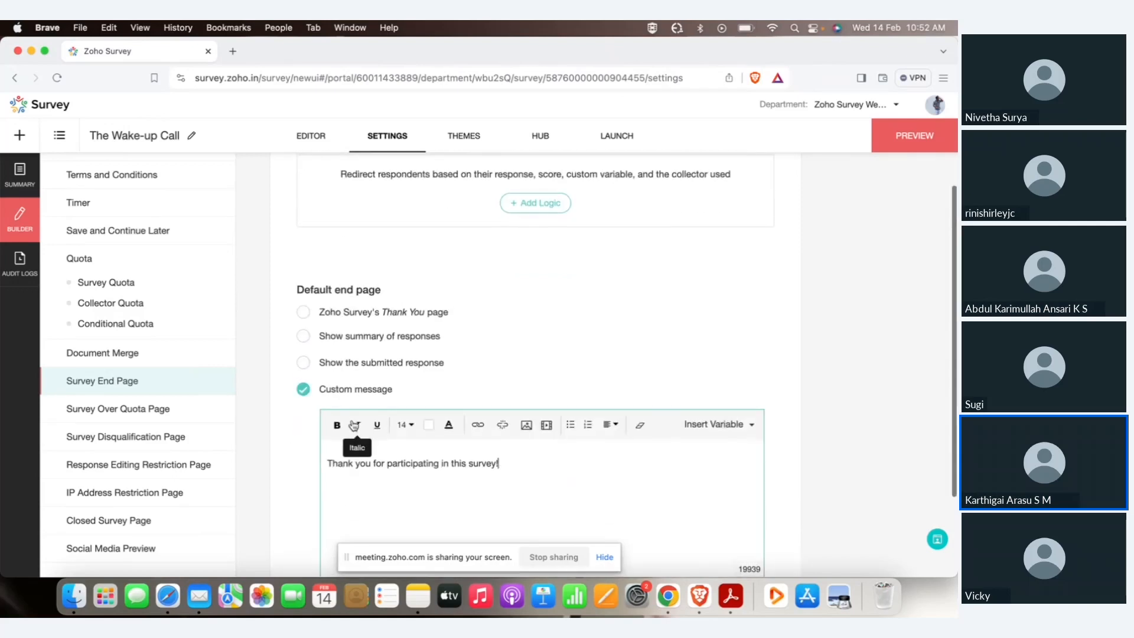
scroll(517, 356, "down", 3)
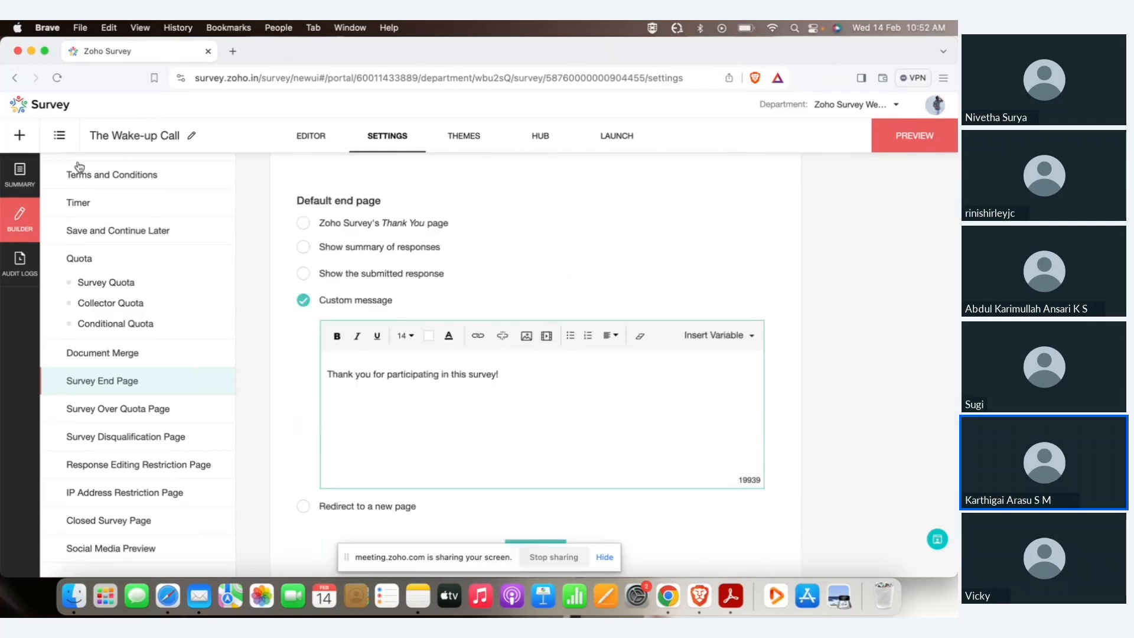
Review the Survey End Page message of the older The Wake-up Call survey.
left_click(59, 135)
left_click(699, 344)
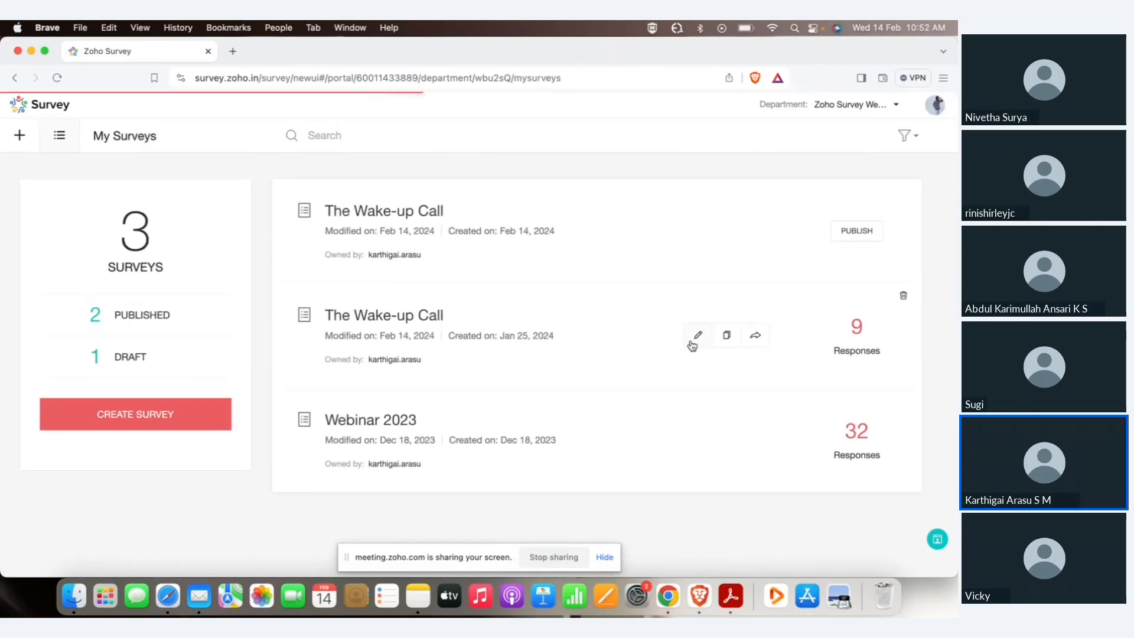
left_click(395, 134)
scroll(222, 413, "down", 3)
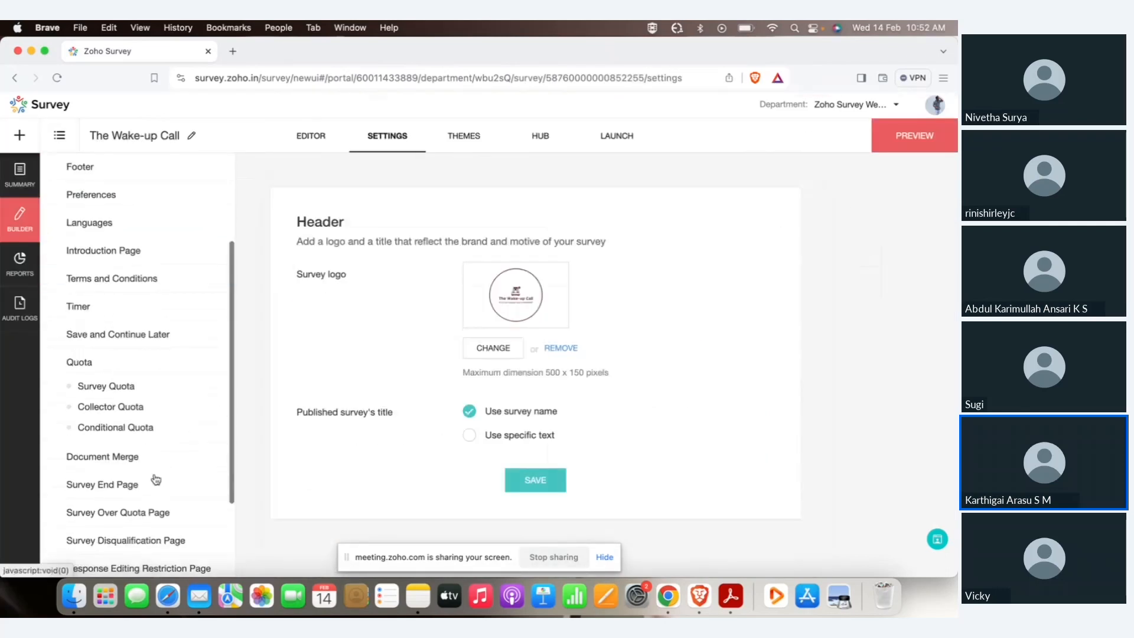
left_click(152, 483)
scroll(388, 372, "down", 3)
scroll(389, 372, "down", 3)
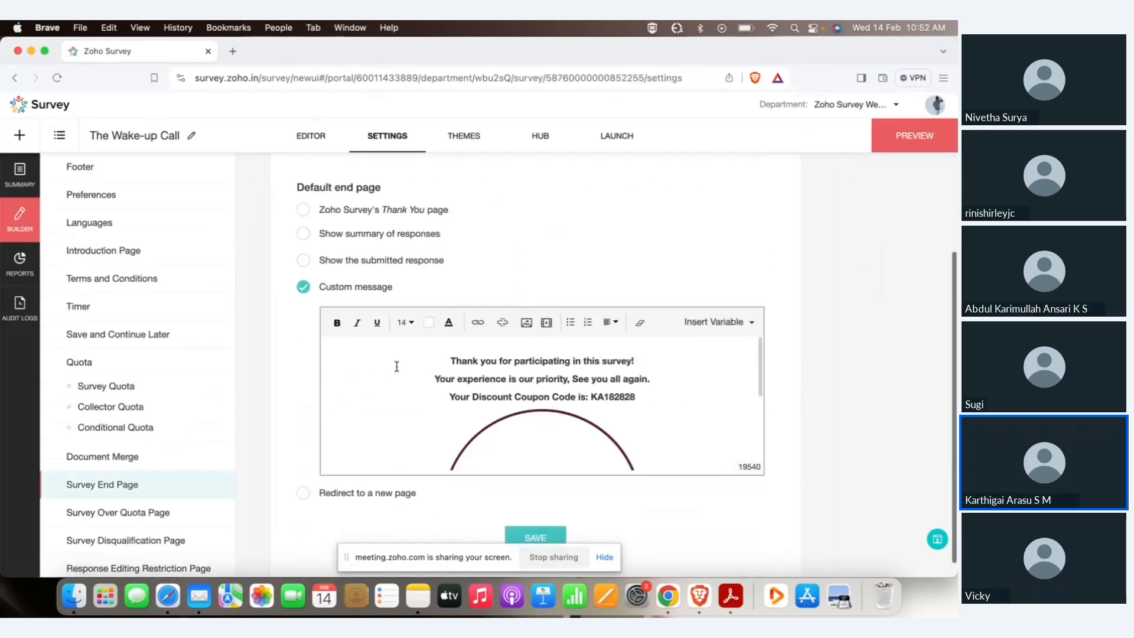
scroll(529, 348, "down", 1)
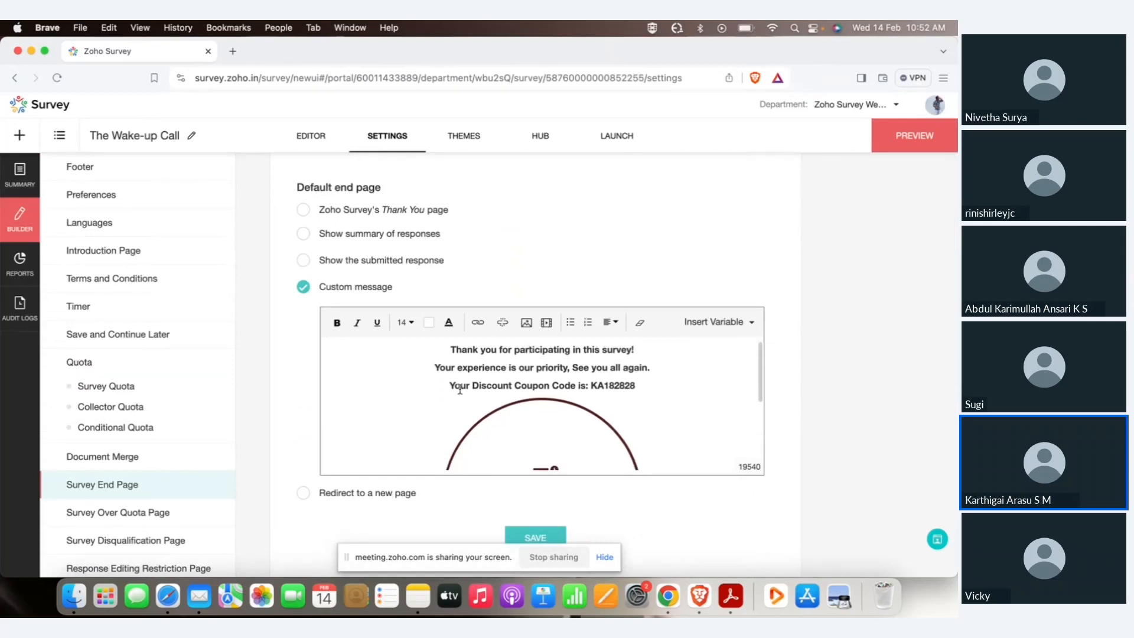
scroll(664, 415, "down", 5)
scroll(660, 416, "up", 1)
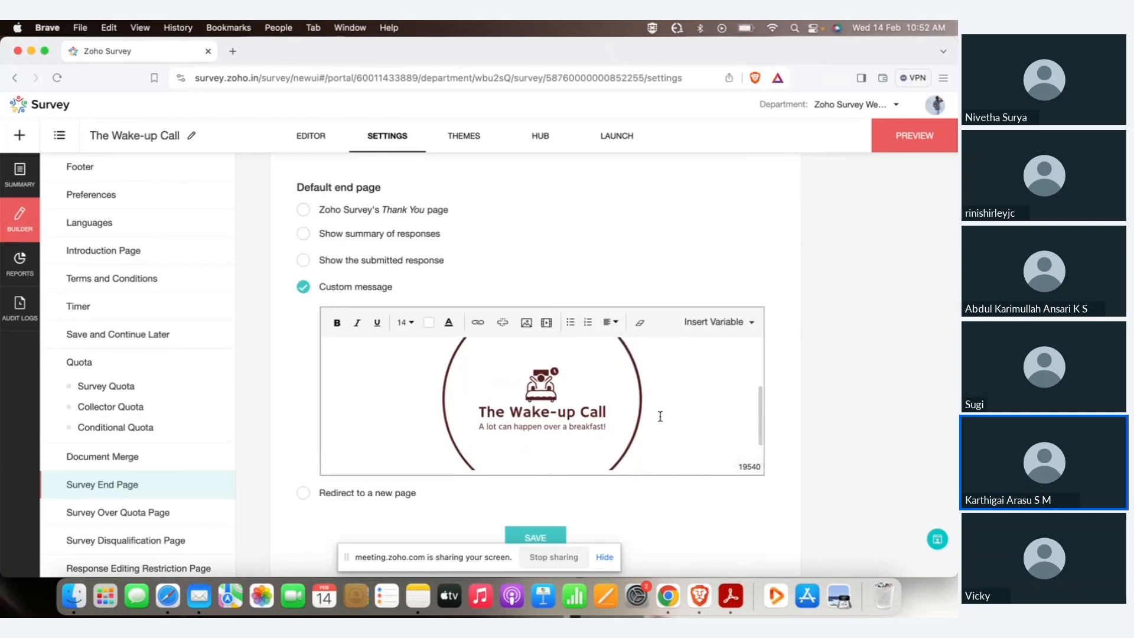
left_click(461, 149)
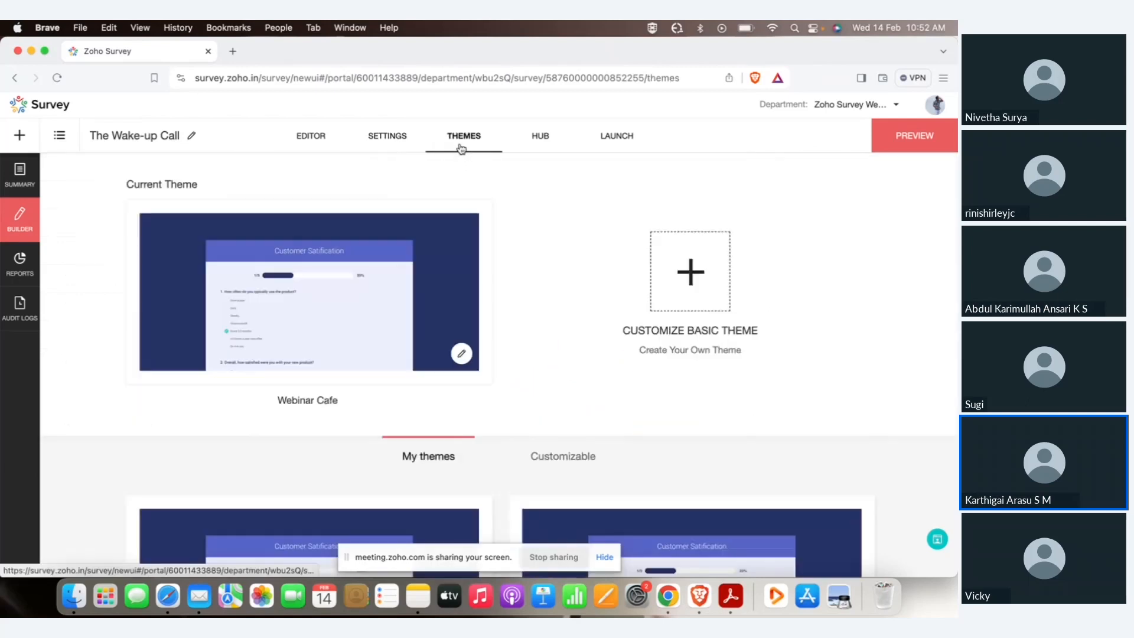
scroll(555, 319, "down", 3)
left_click(559, 361)
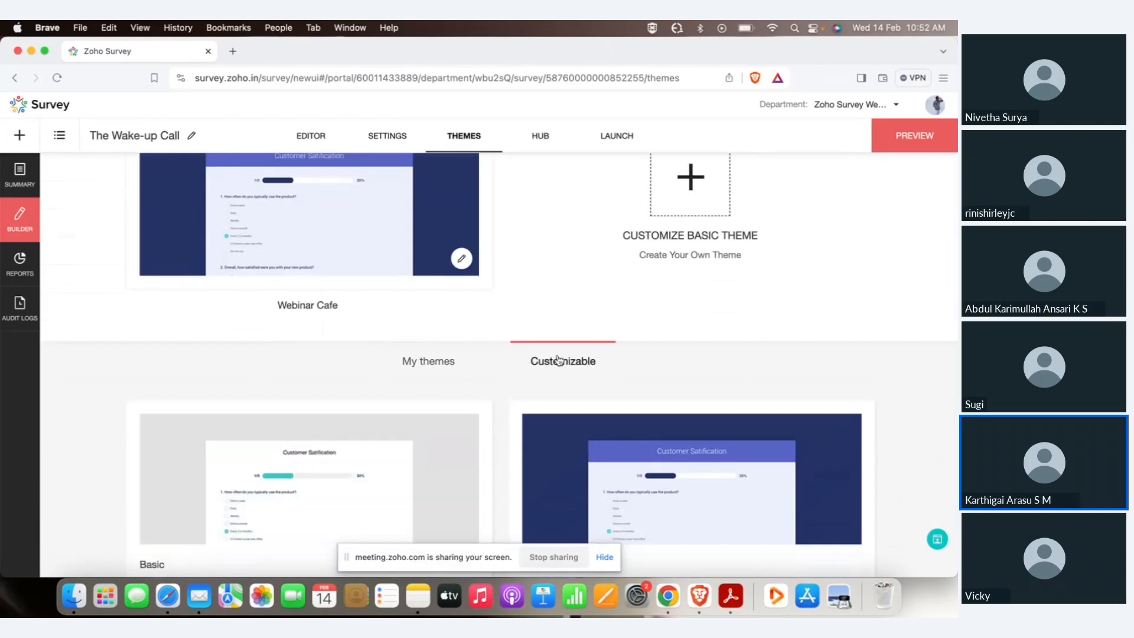
scroll(630, 367, "down", 4)
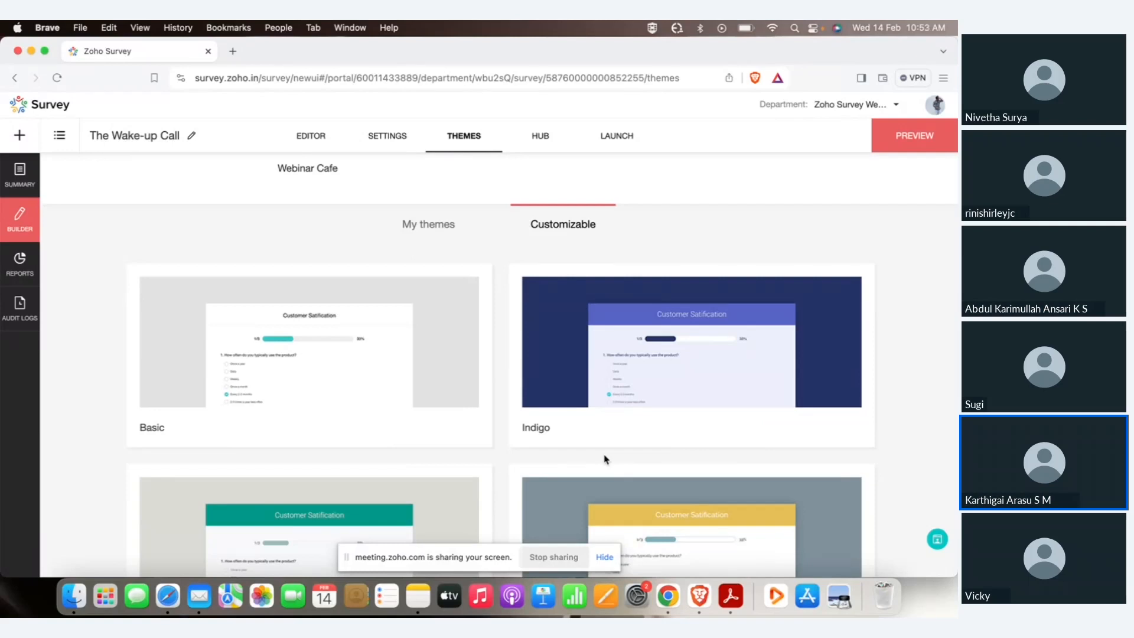
scroll(605, 459, "up", 3)
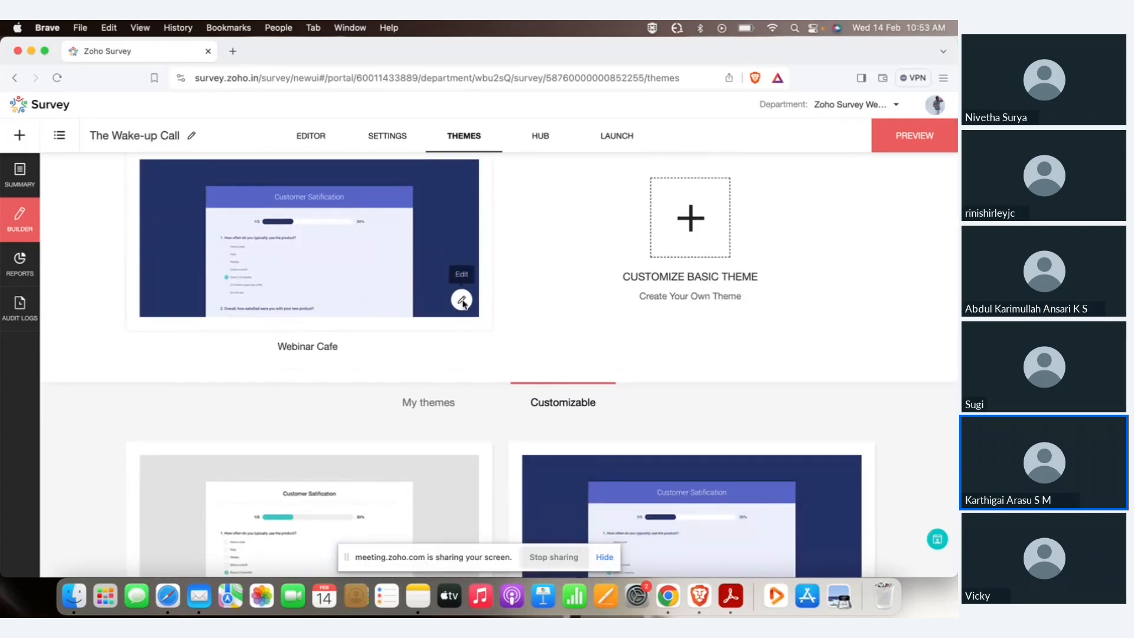
scroll(463, 322, "up", 1)
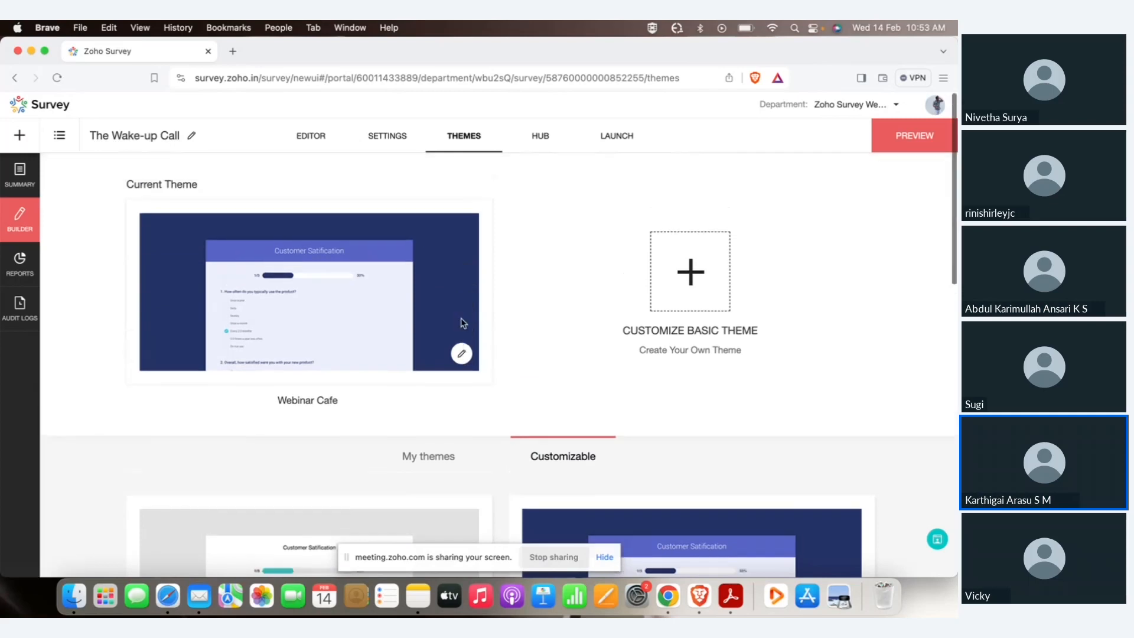
left_click(462, 354)
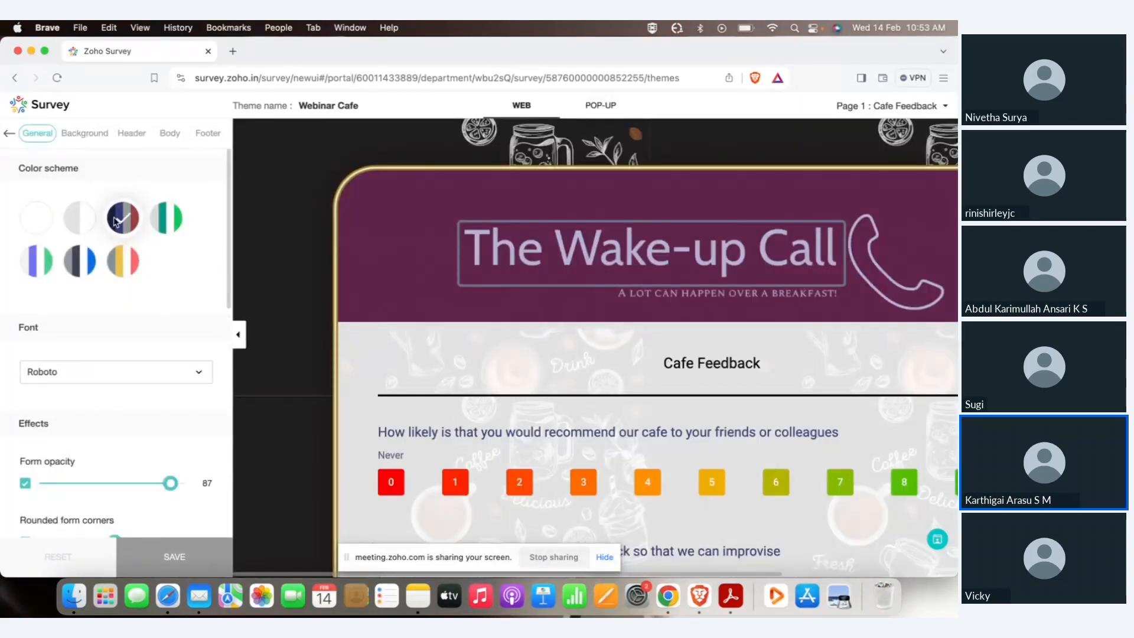
left_click(95, 133)
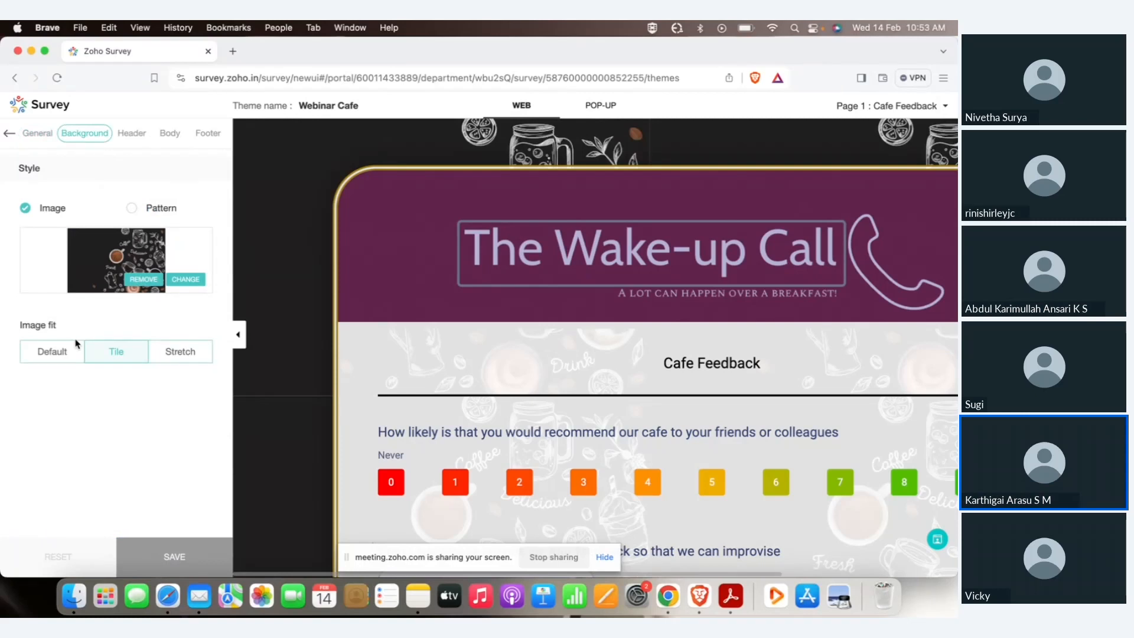
left_click(131, 136)
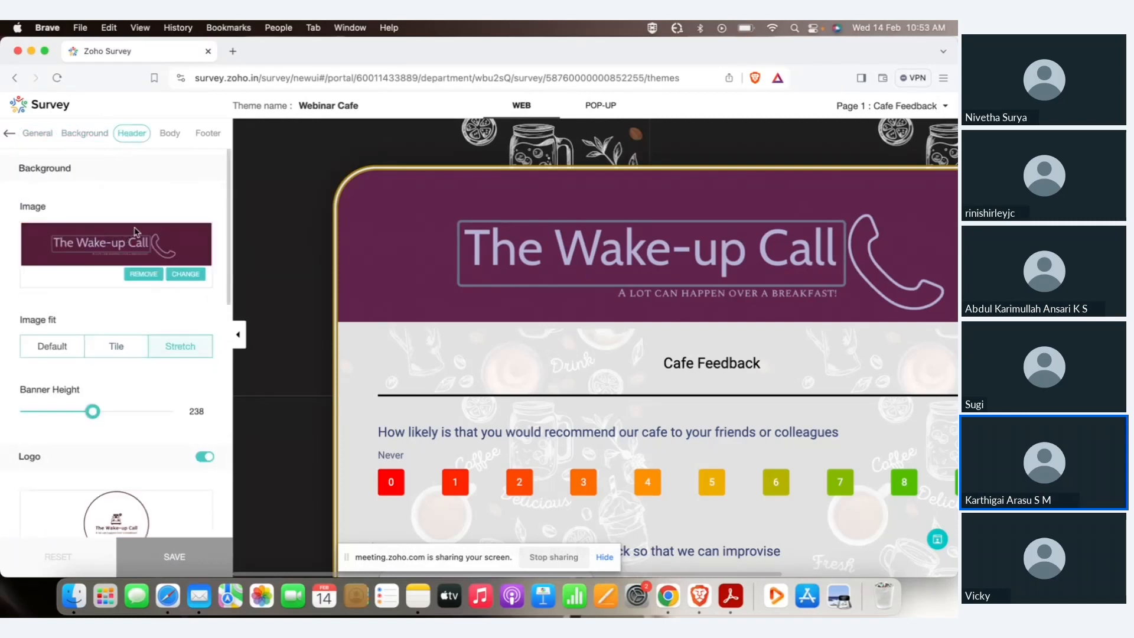
scroll(177, 381, "down", 3)
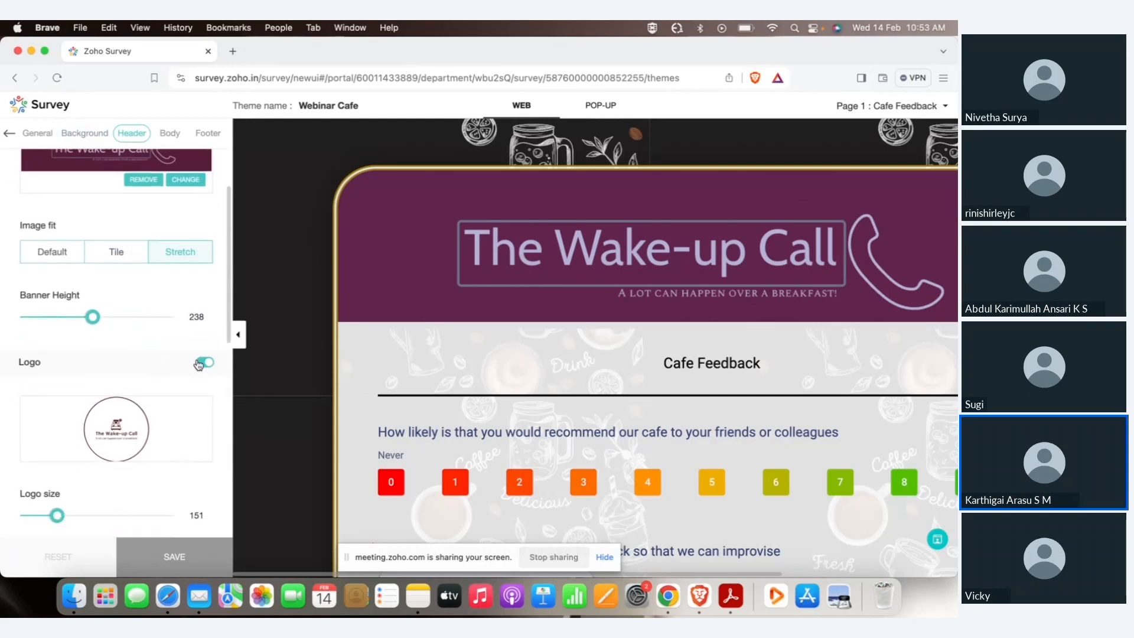
scroll(199, 364, "down", 6)
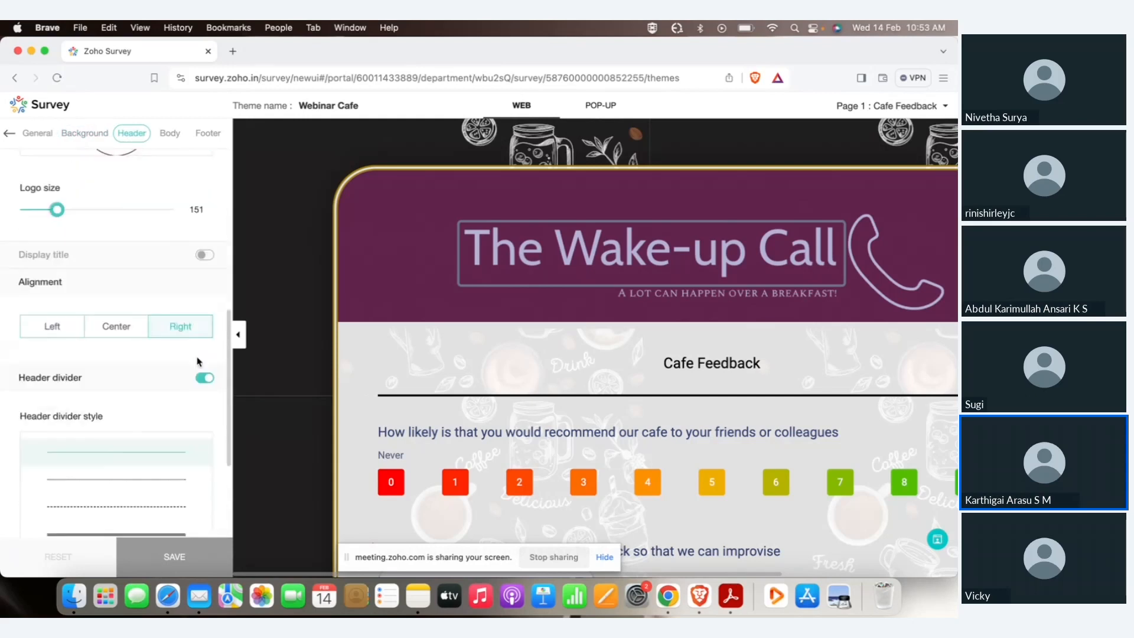
left_click(172, 134)
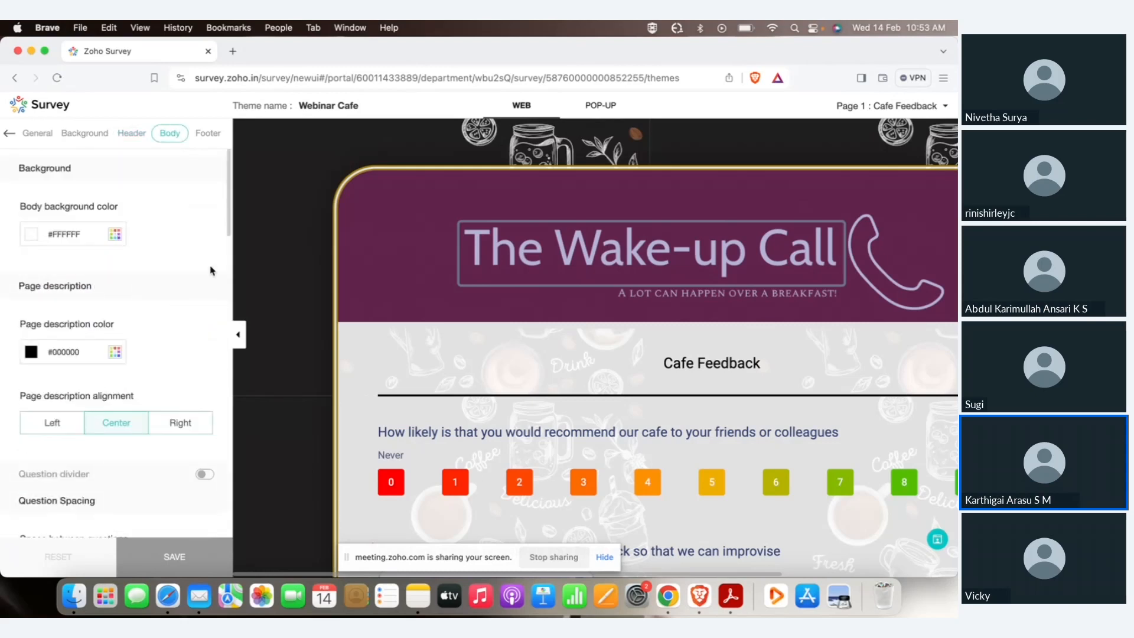
scroll(211, 271, "down", 4)
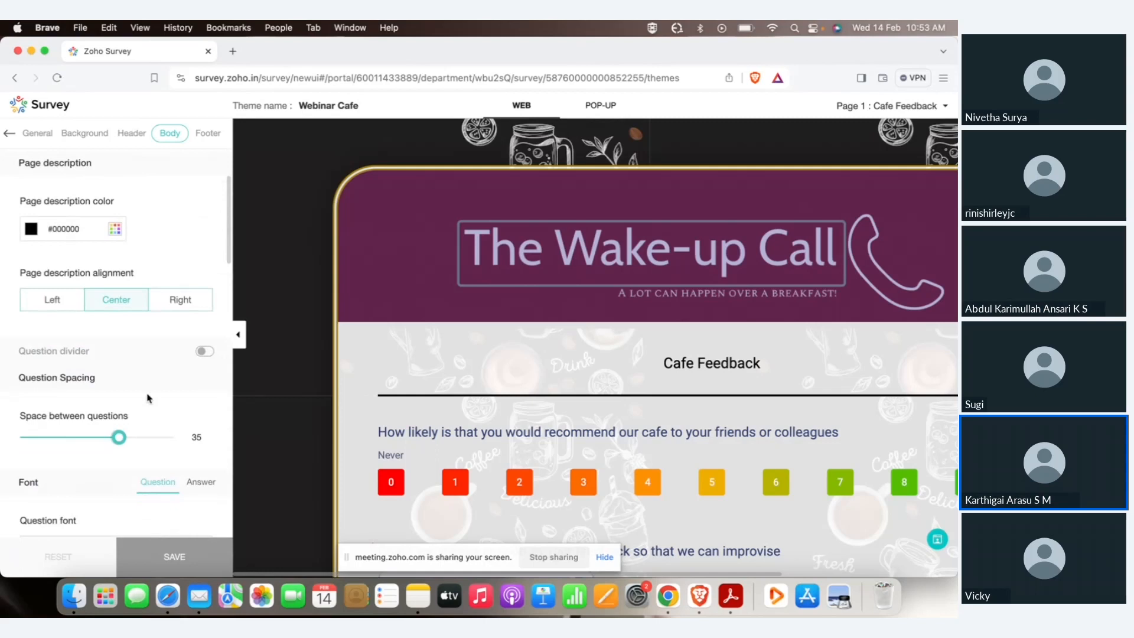
scroll(145, 406, "down", 15)
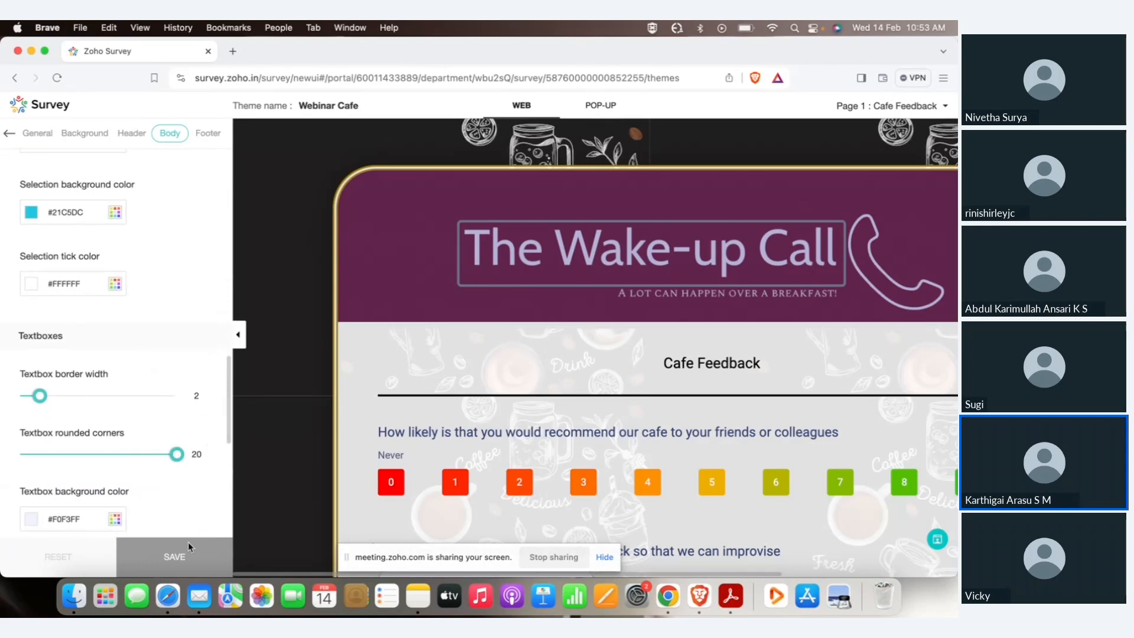
left_click(8, 133)
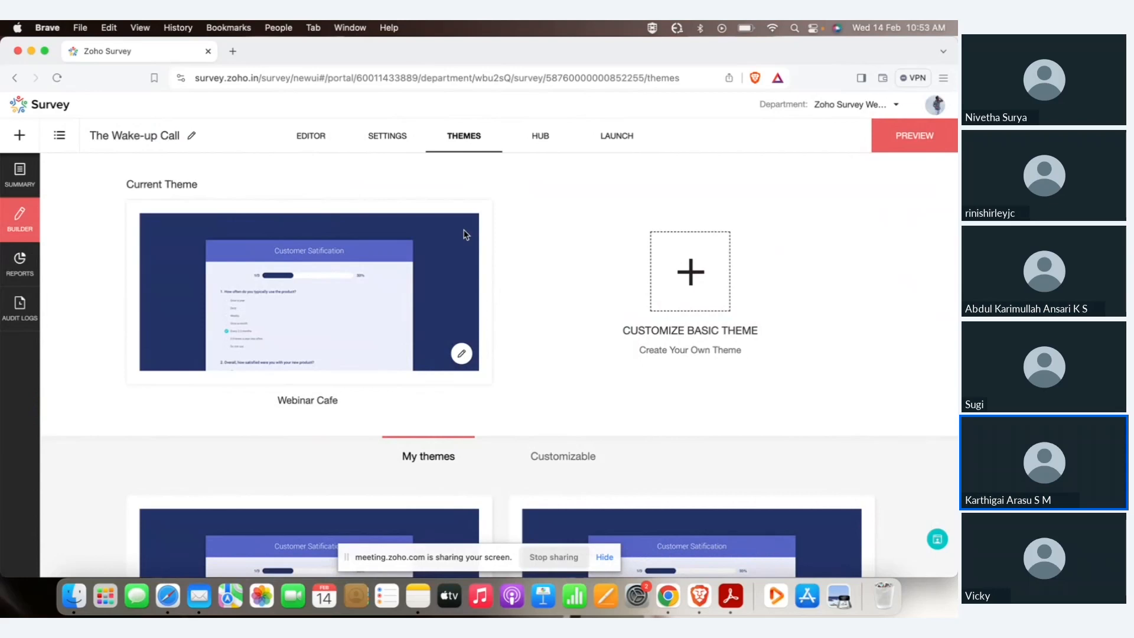
left_click(902, 134)
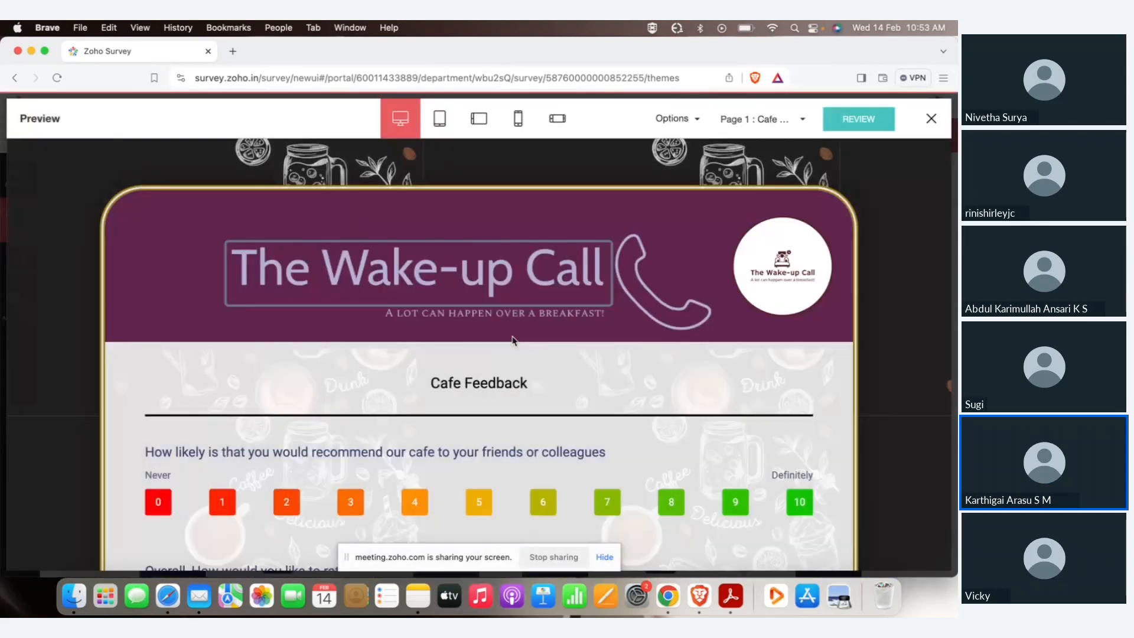
scroll(514, 337, "down", 15)
scroll(514, 338, "up", 15)
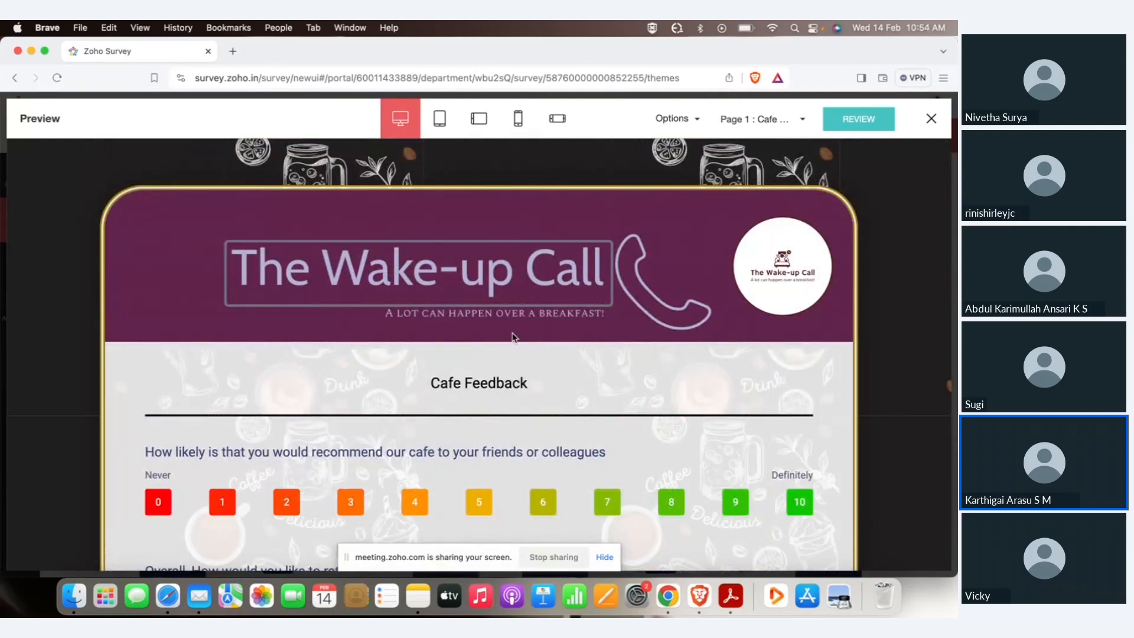
scroll(514, 331, "down", 5)
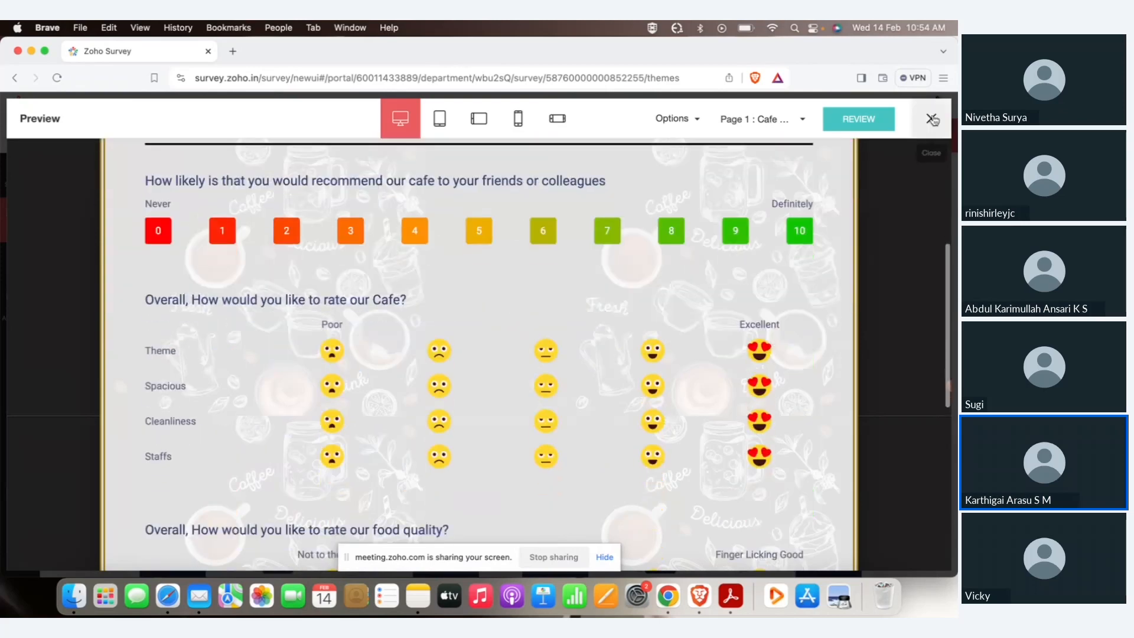
left_click(931, 119)
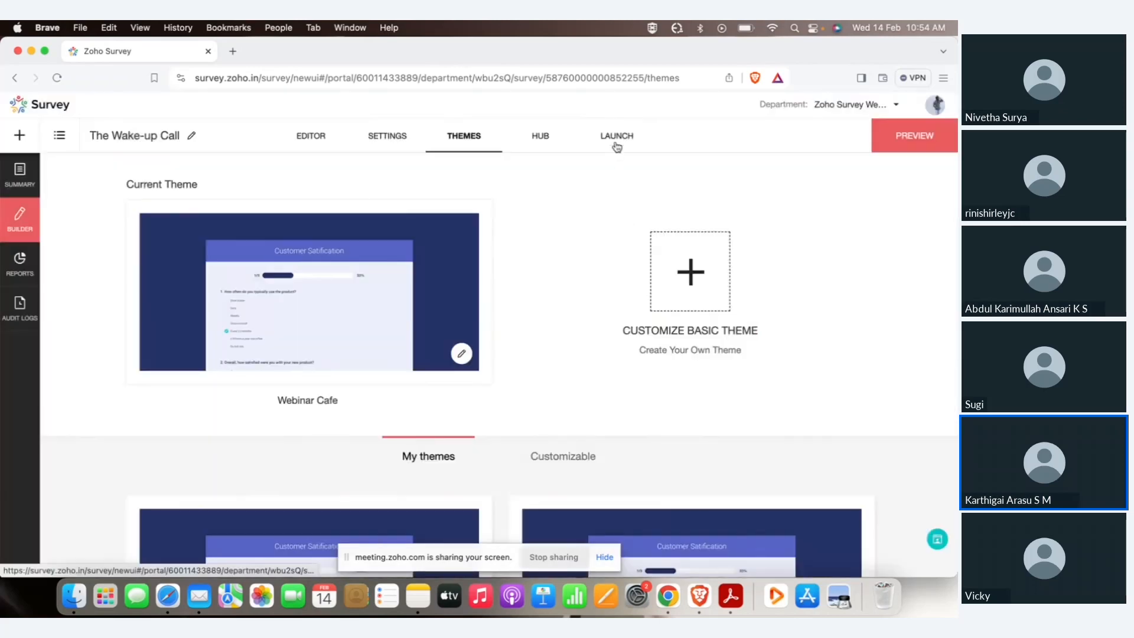
Publish the draft The Wake-up Call survey from its launch page.
left_click(617, 147)
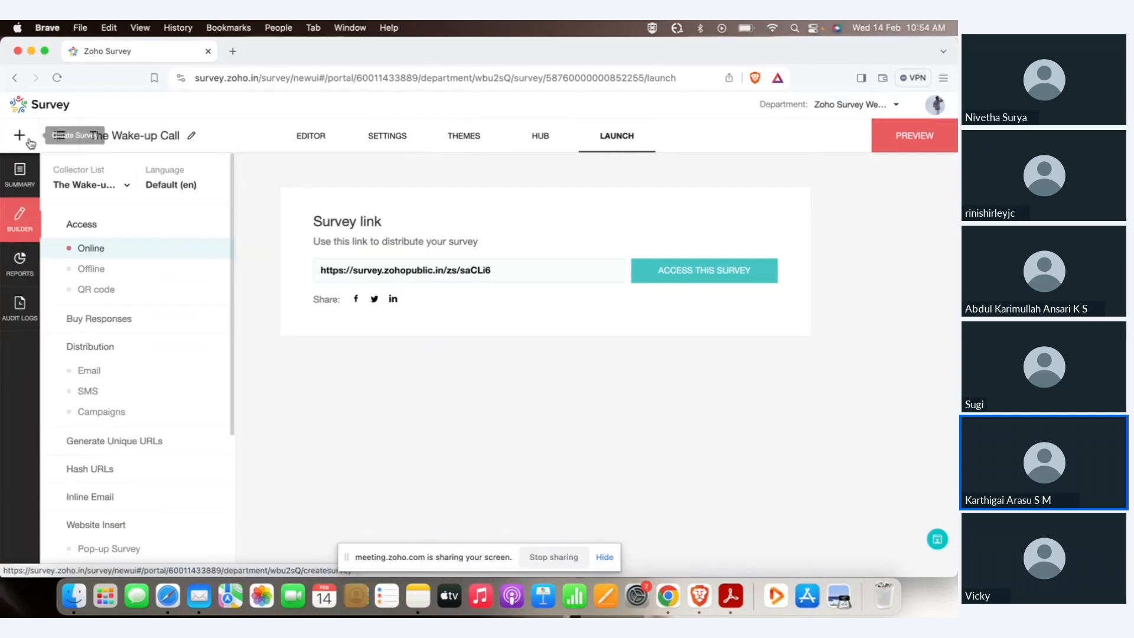
left_click(59, 136)
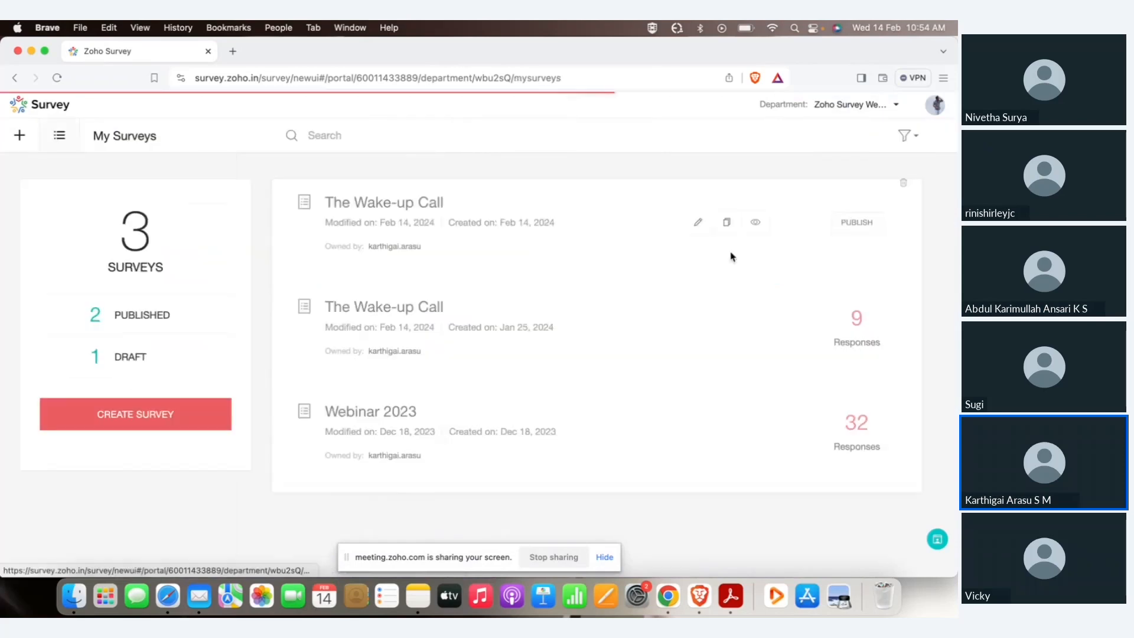
left_click(699, 221)
left_click(622, 140)
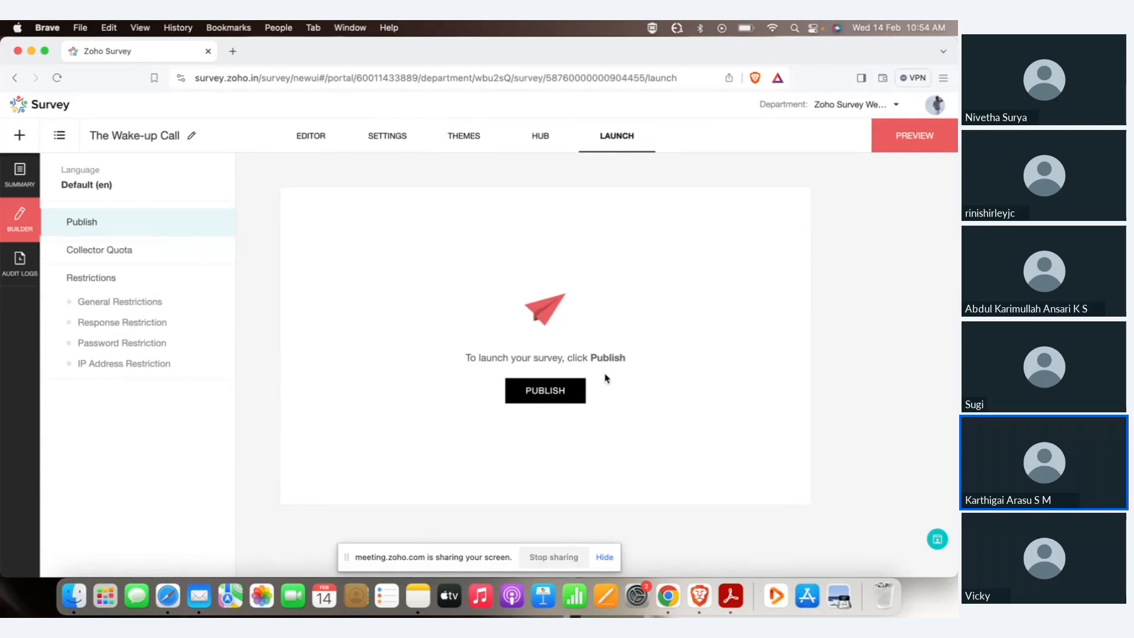
left_click(540, 405)
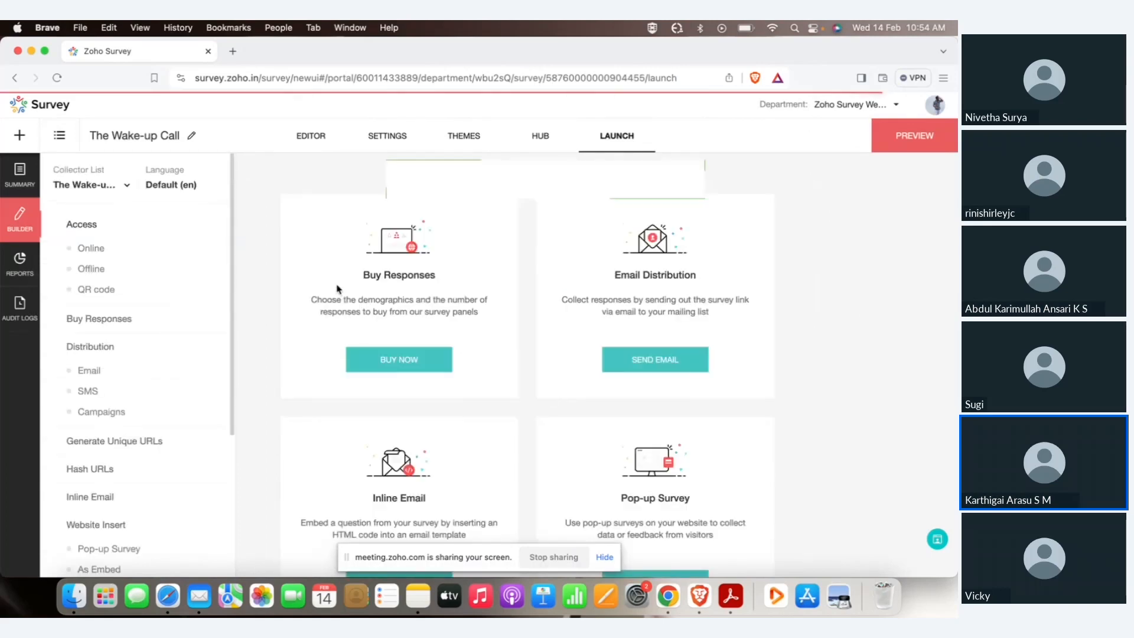
Copy the survey's online public link.
left_click(139, 250)
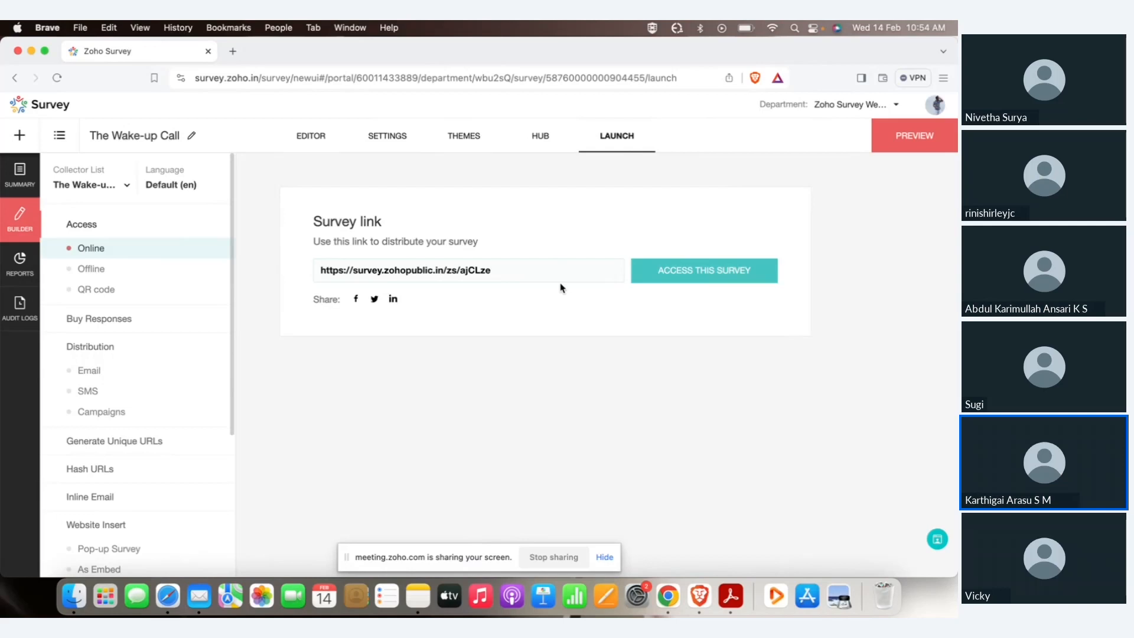
left_click(525, 269)
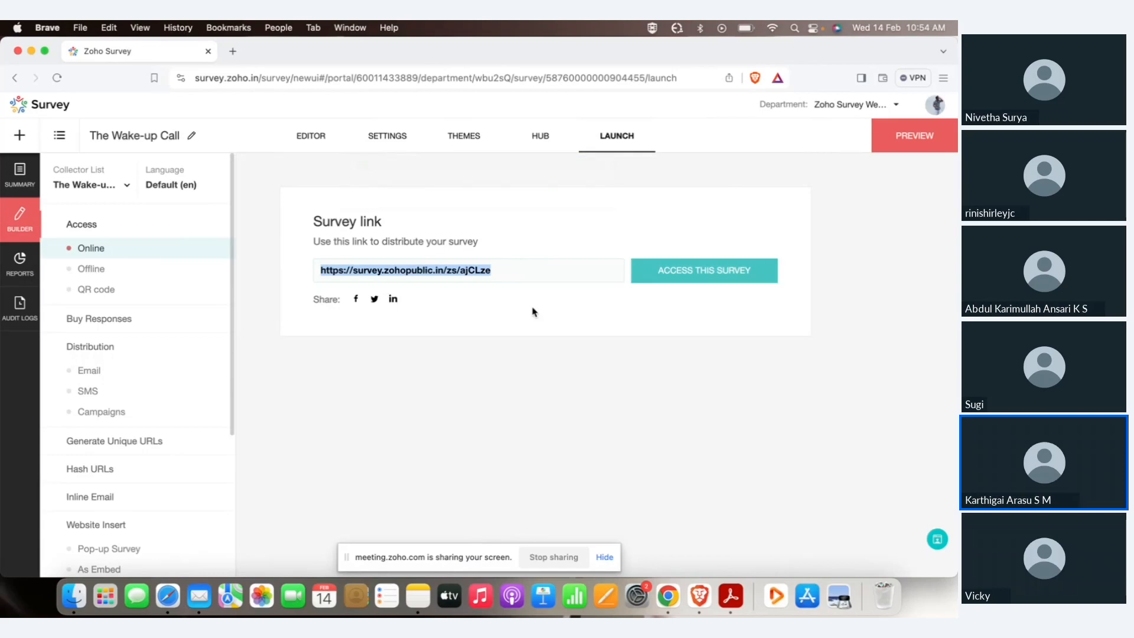
left_click(359, 324)
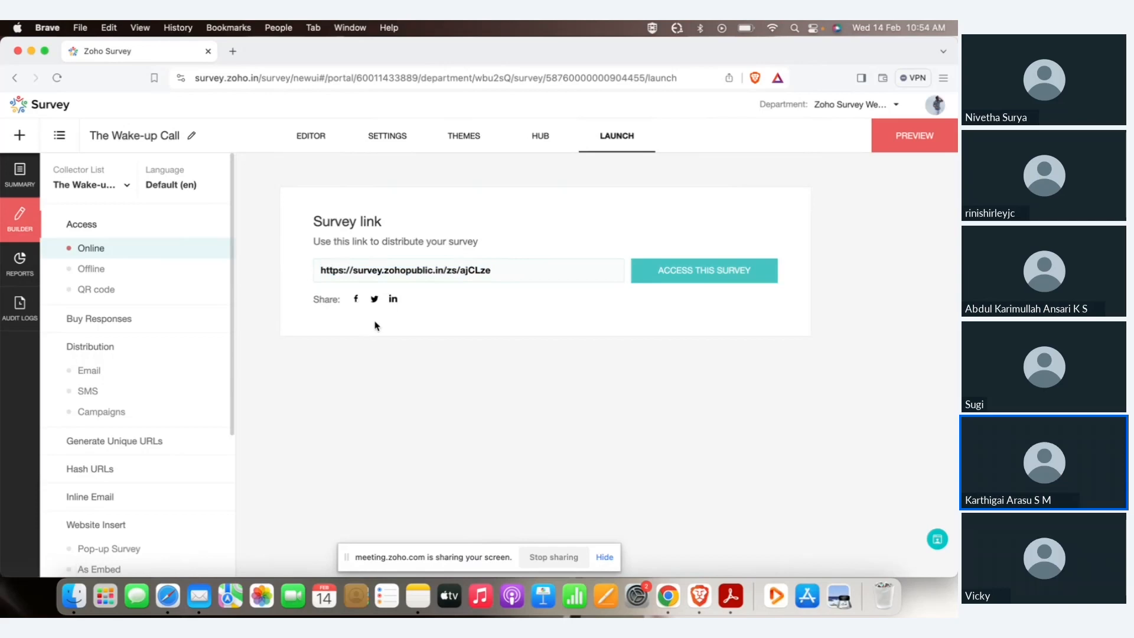
left_click(106, 271)
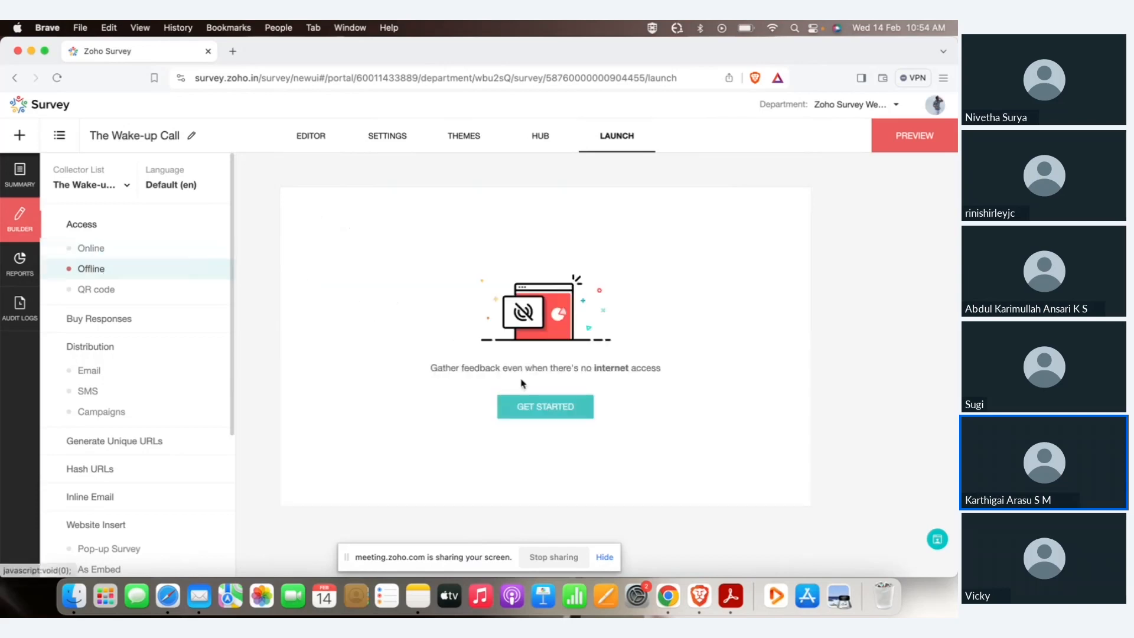
Activate the offline survey with a password and copy its offline link.
left_click(536, 410)
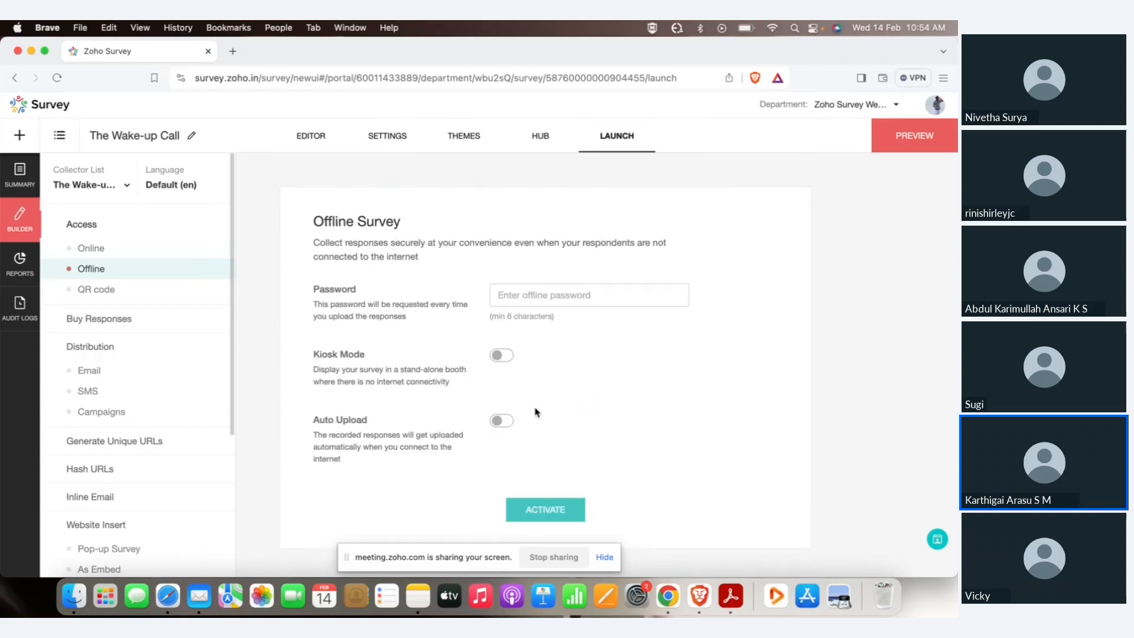
left_click(539, 295)
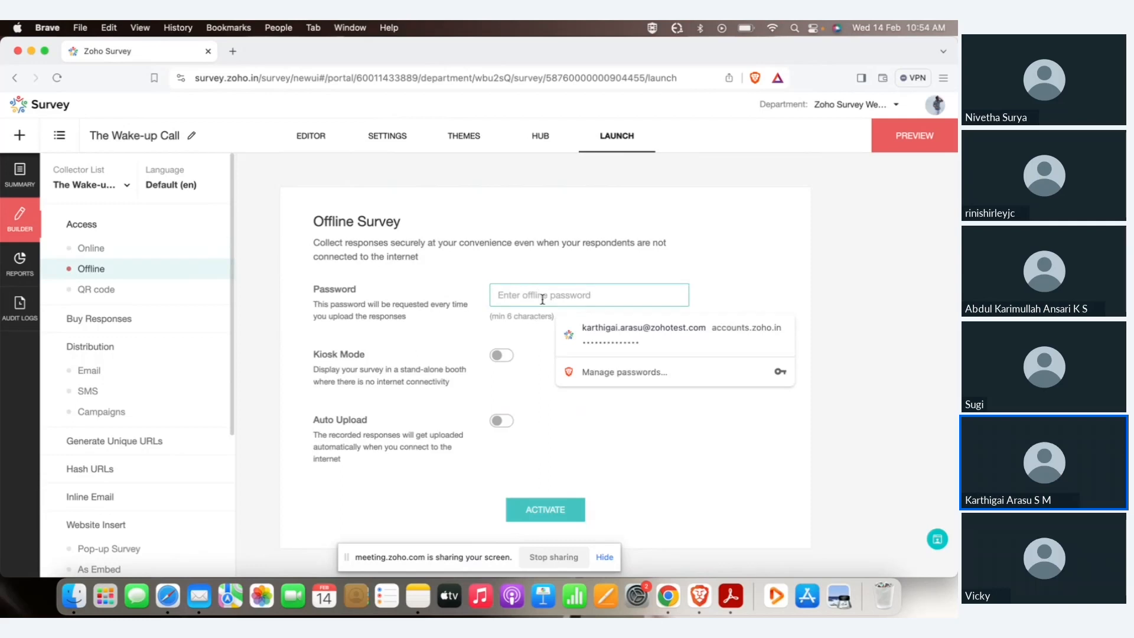
type("••••••")
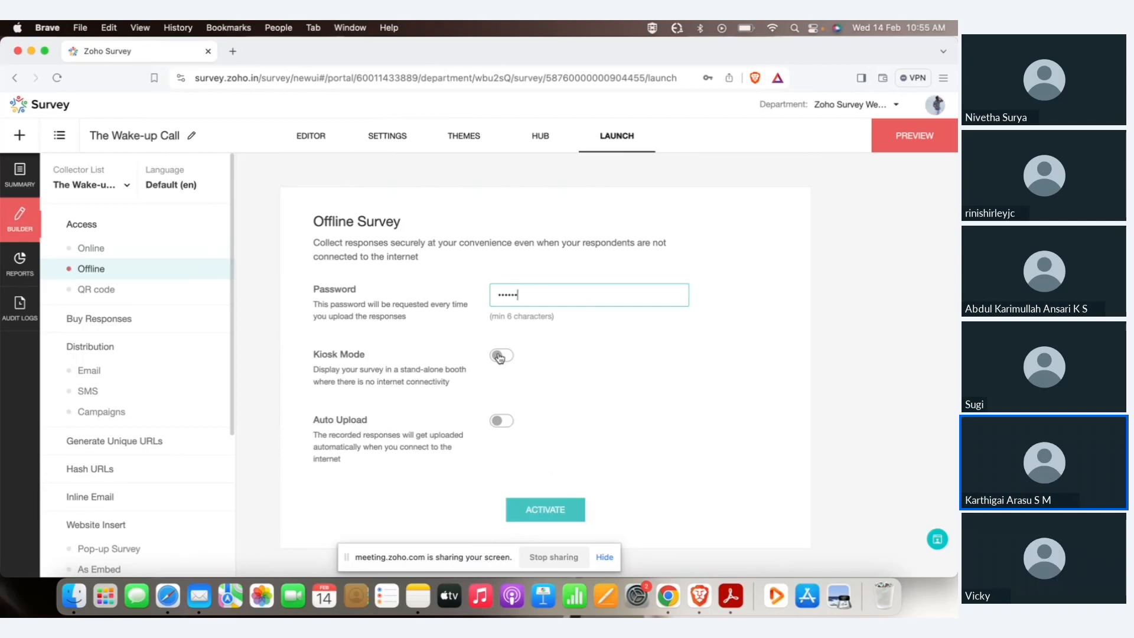
left_click(543, 508)
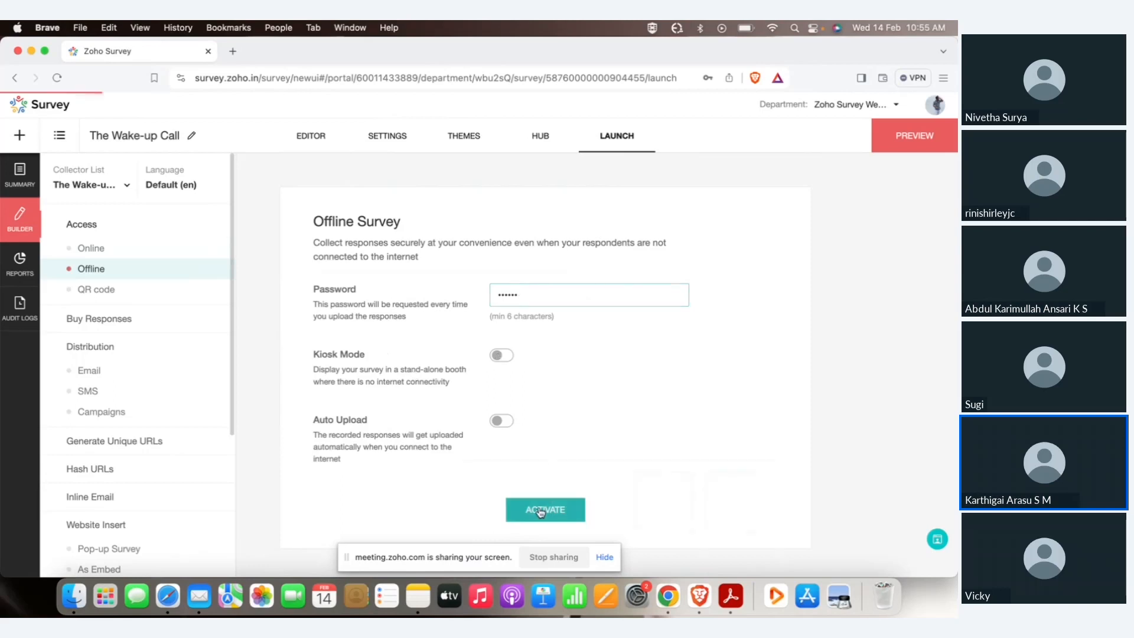
left_click(669, 189)
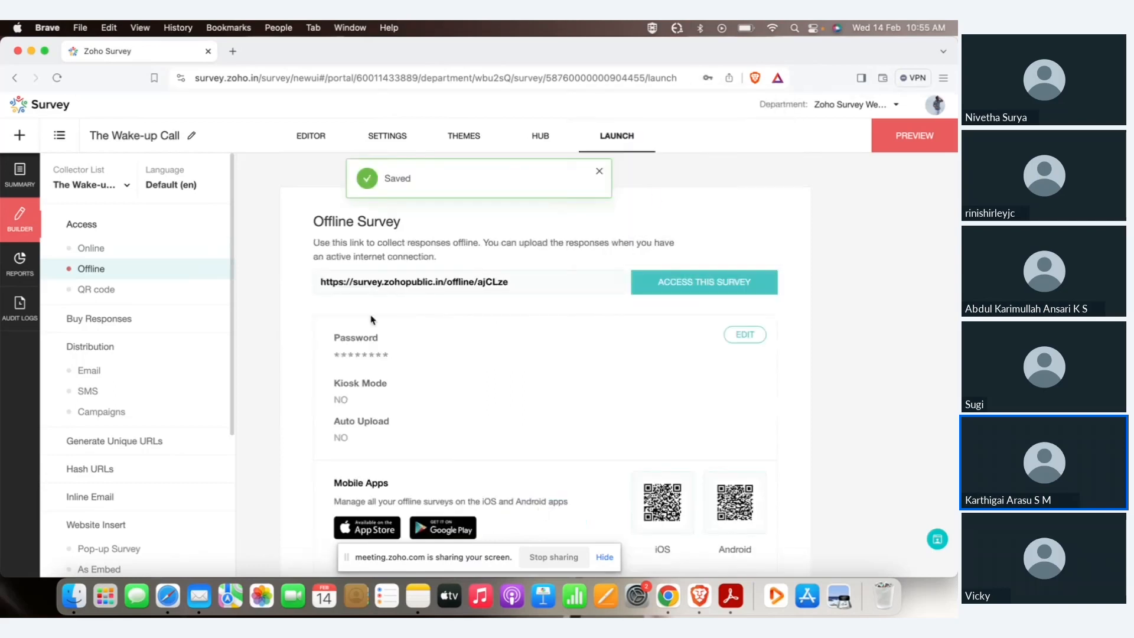
left_click(518, 280)
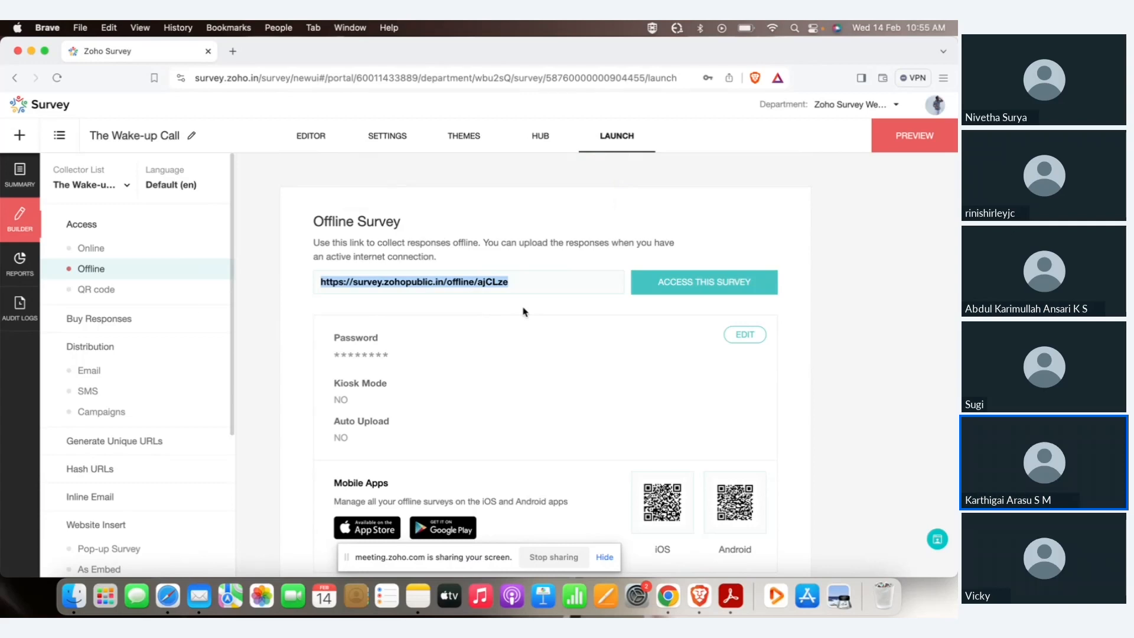
left_click(141, 290)
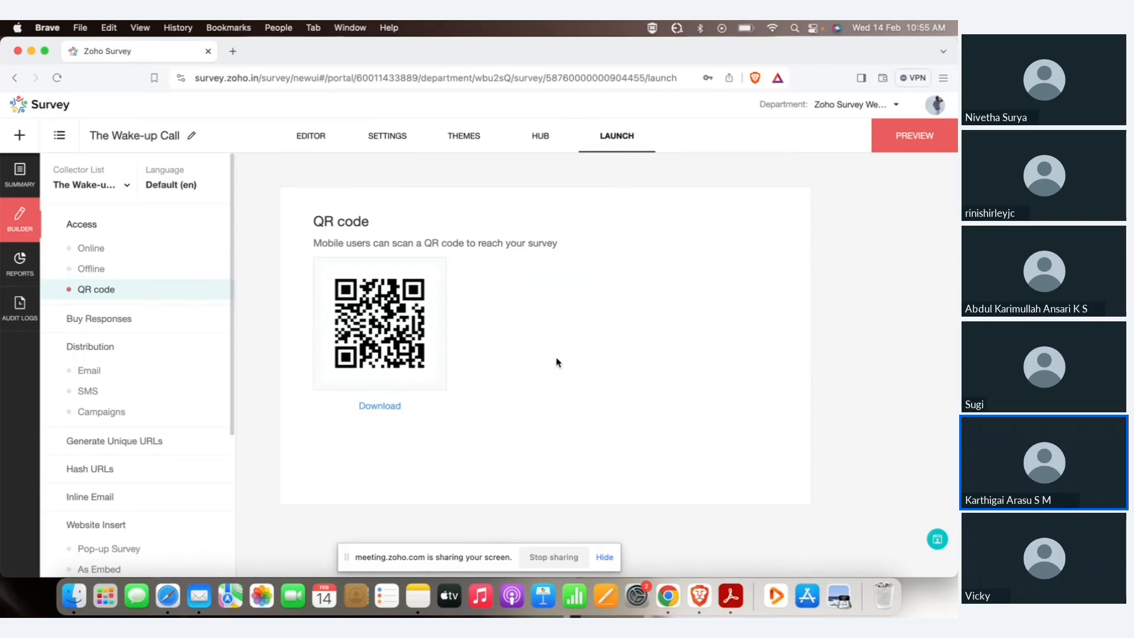
Start a new email invitation from the Buy Responses email distribution page.
left_click(136, 322)
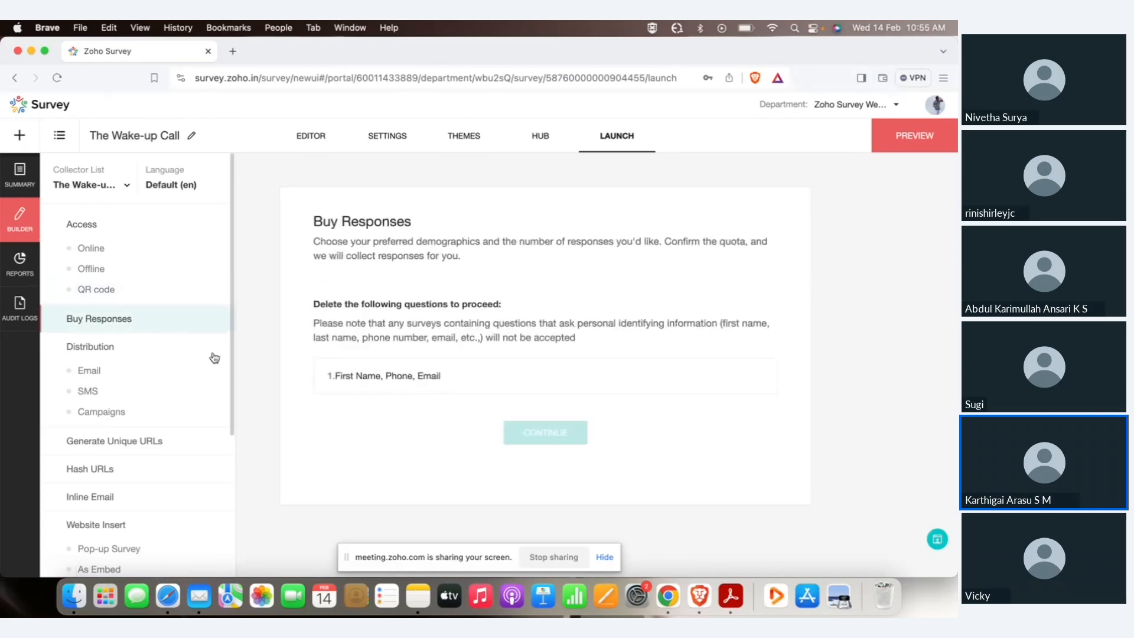
left_click(133, 363)
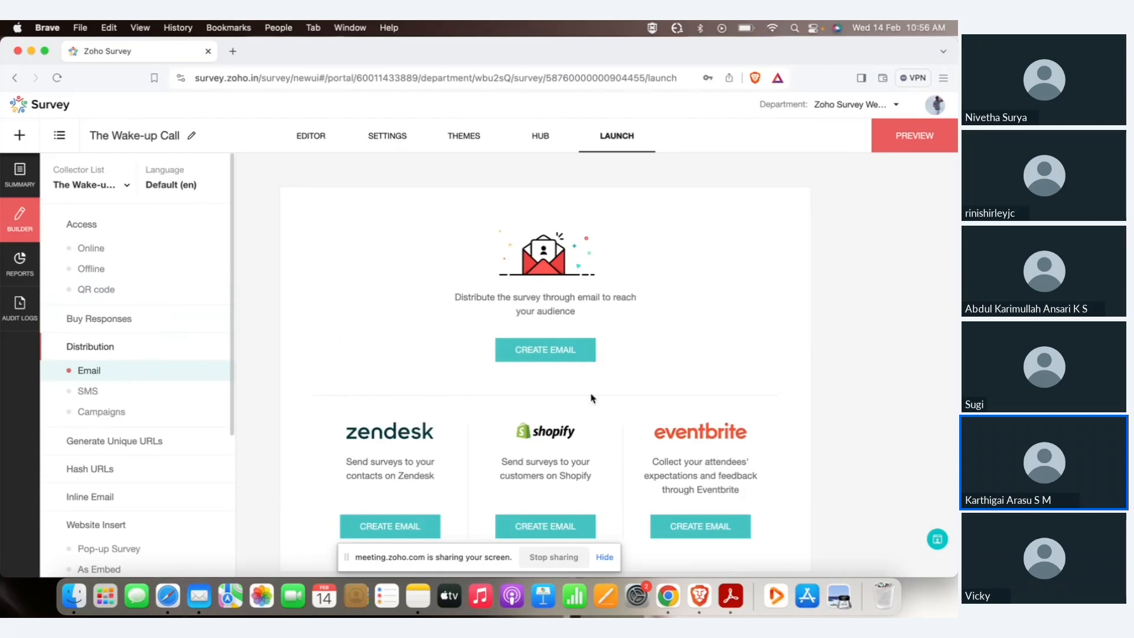
left_click(547, 358)
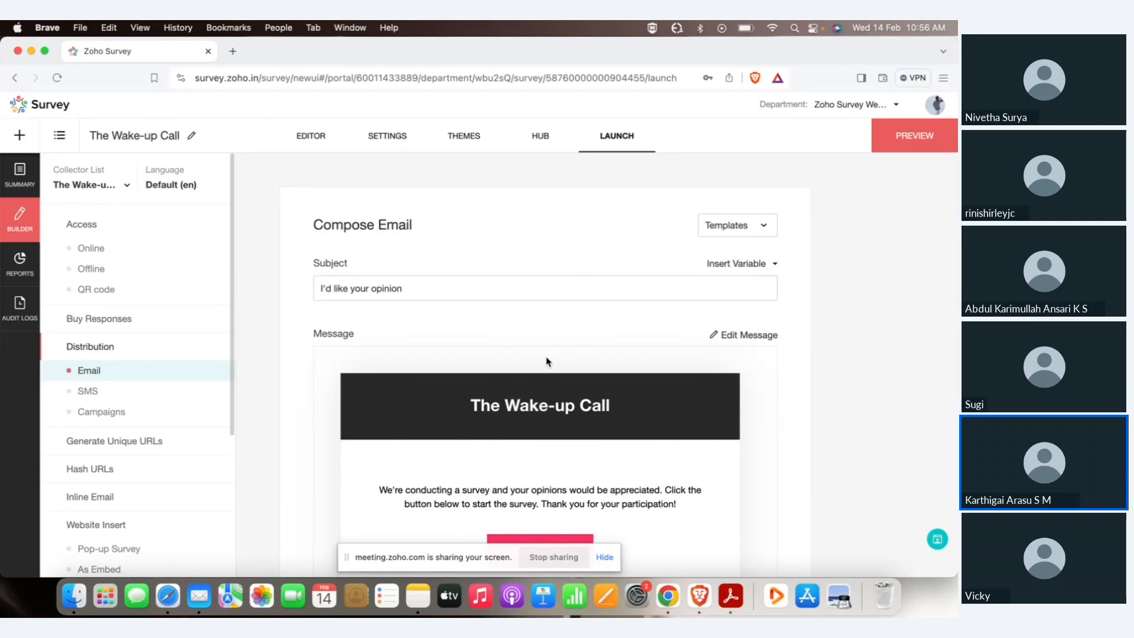
Keep the default subject and message unchanged and continue to sender details.
left_click(496, 286)
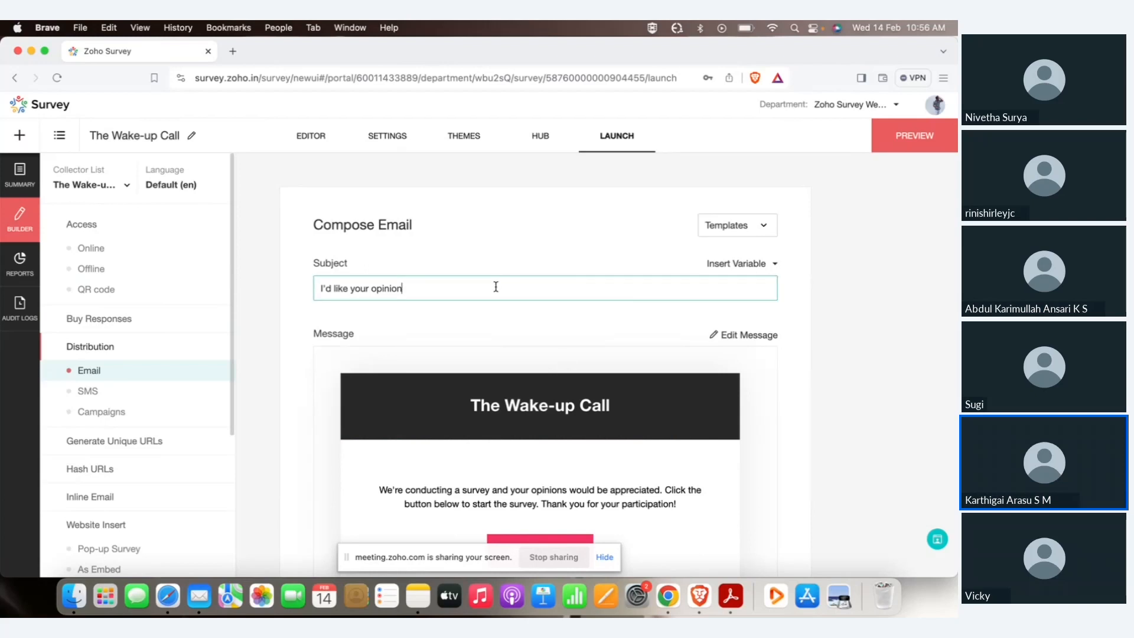
scroll(566, 361, "down", 2)
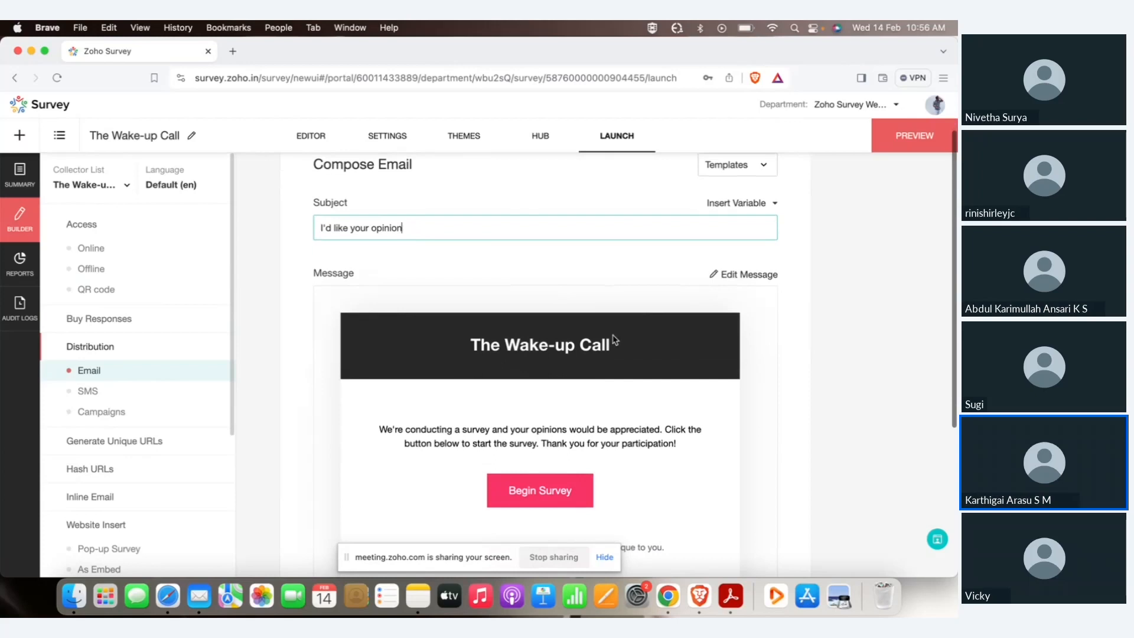
left_click(747, 275)
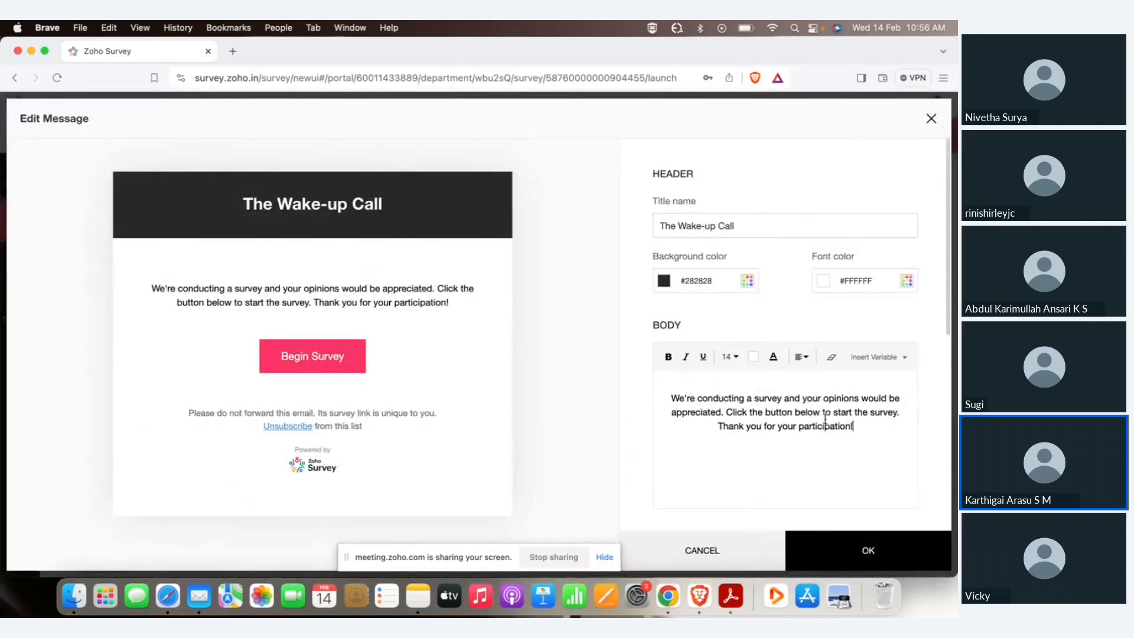
left_click(678, 562)
scroll(597, 437, "down", 5)
left_click(590, 495)
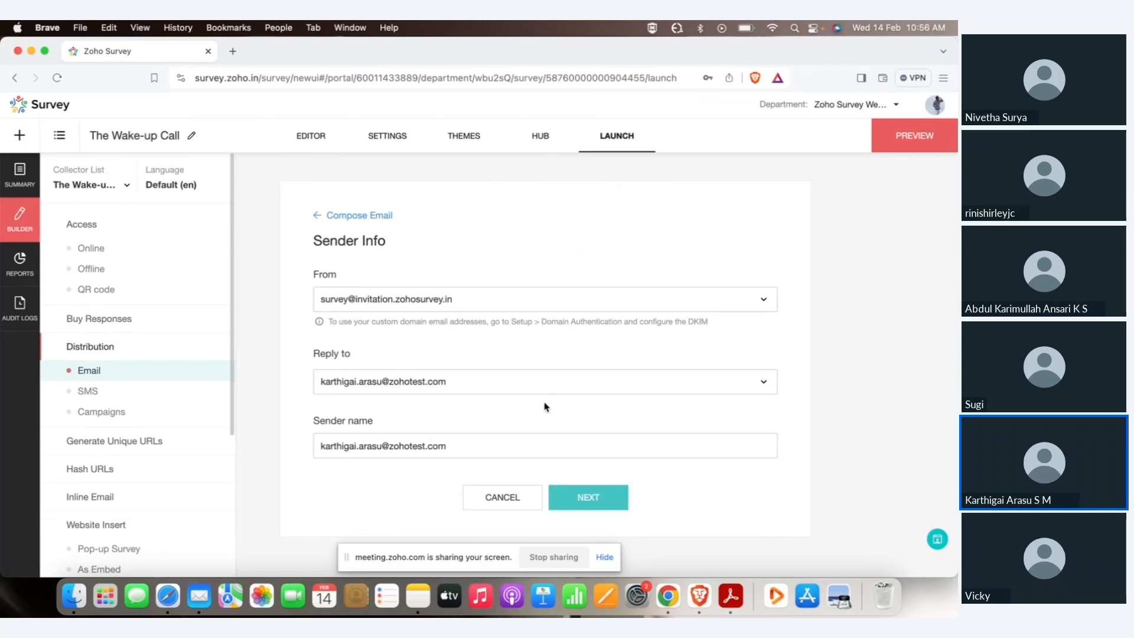
Save sender details, enter a recipient e-mail address, then remove the wrongly added one.
left_click(589, 498)
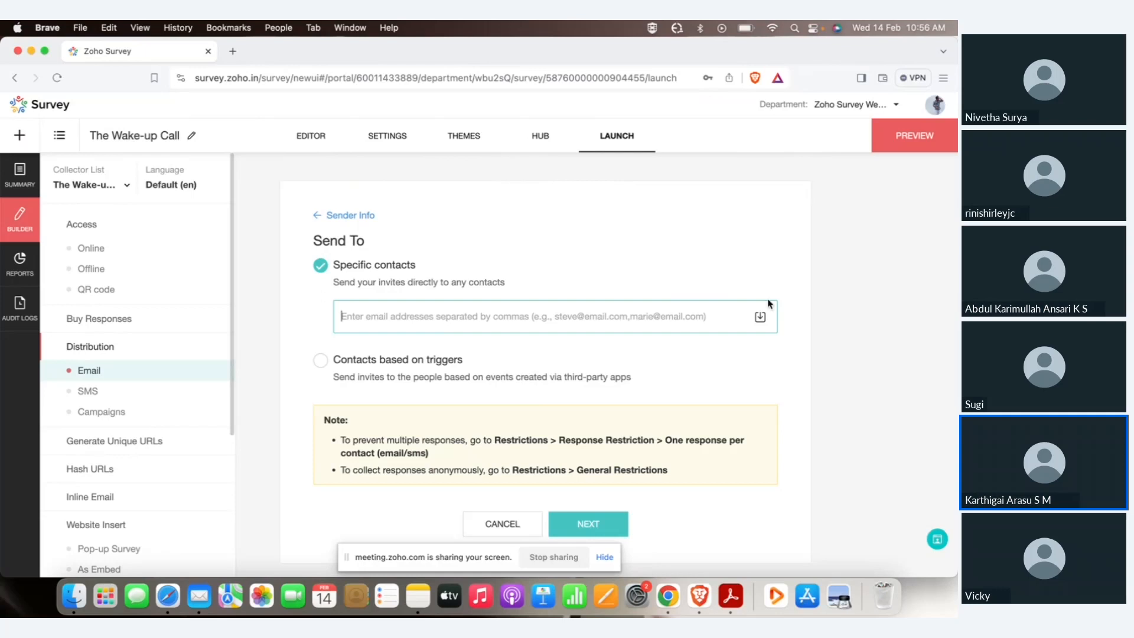
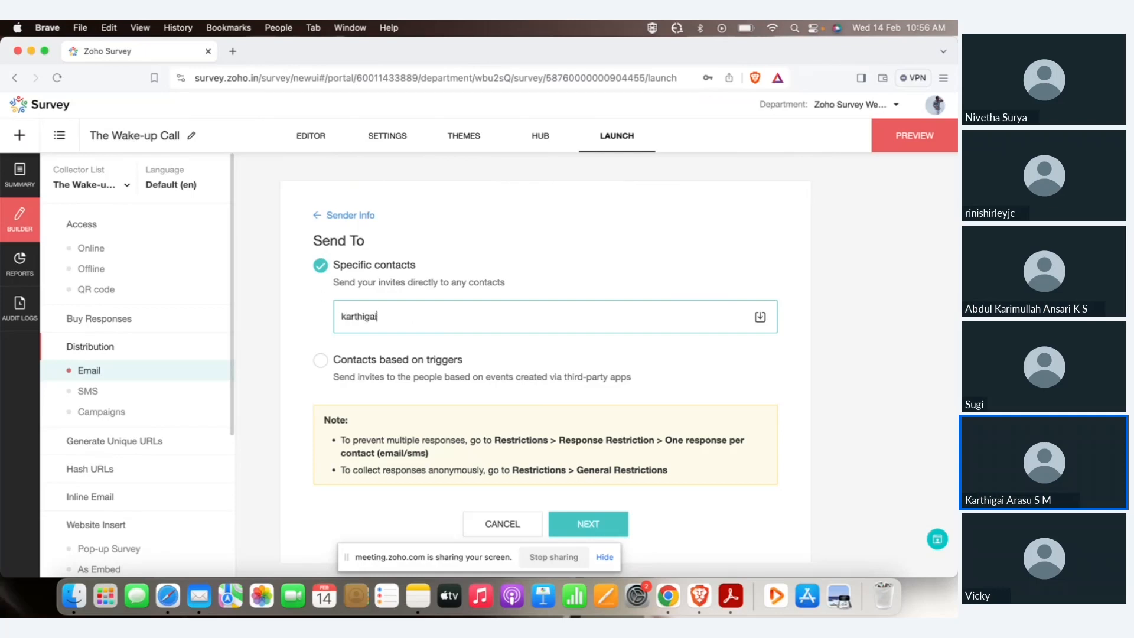
key("Return")
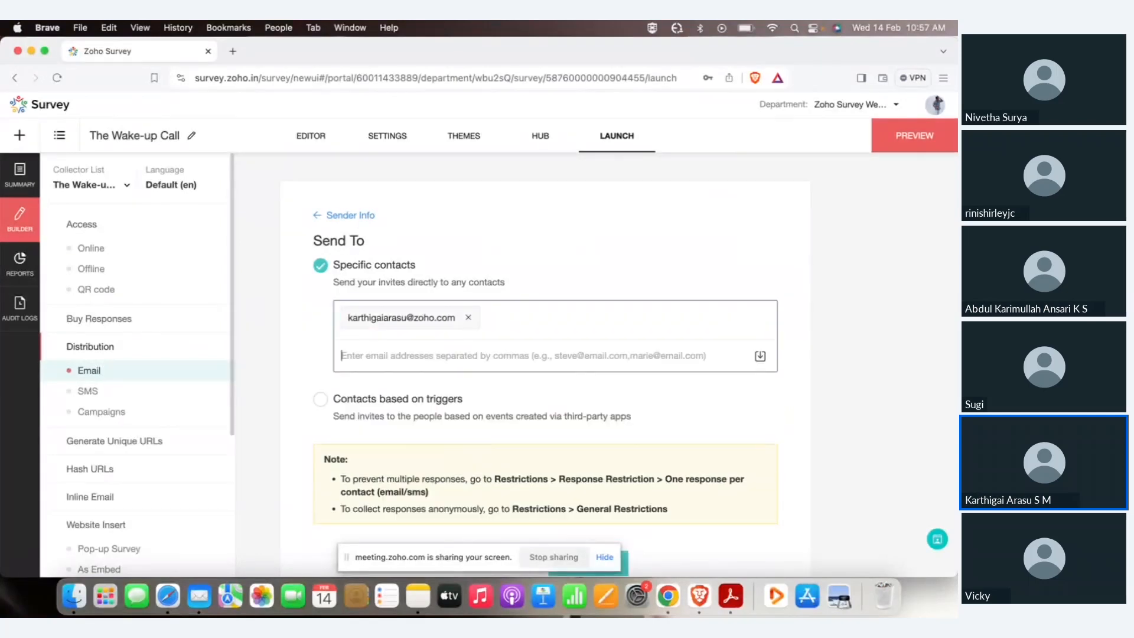
left_click(468, 318)
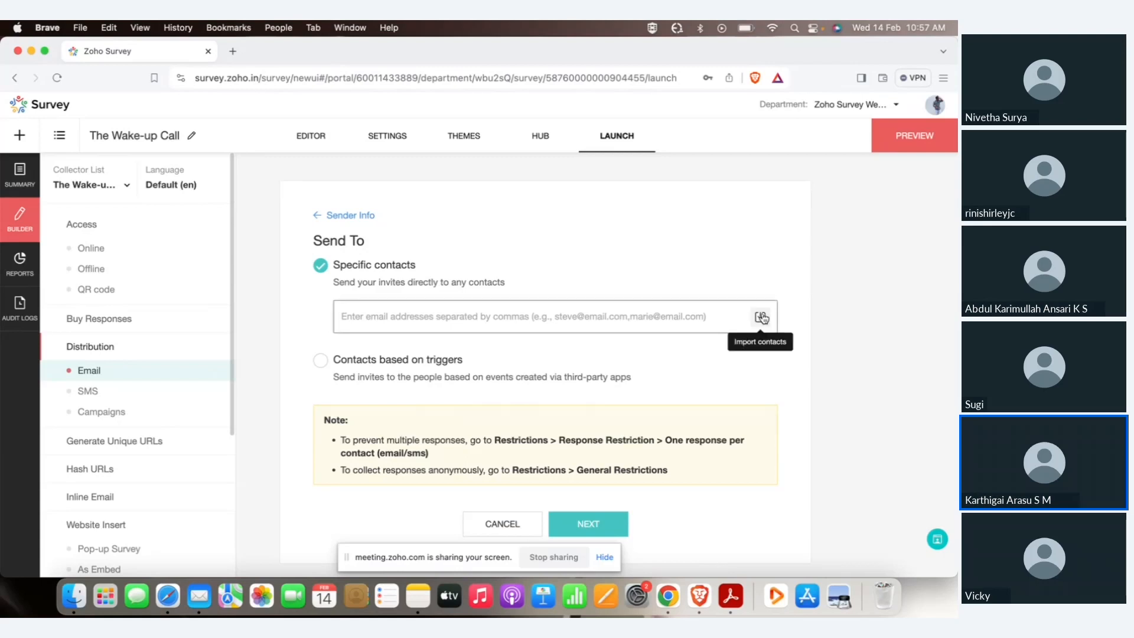
Add the corrected recipient e-mail address, save recipients, then switch to SMS distribution.
left_click(761, 318)
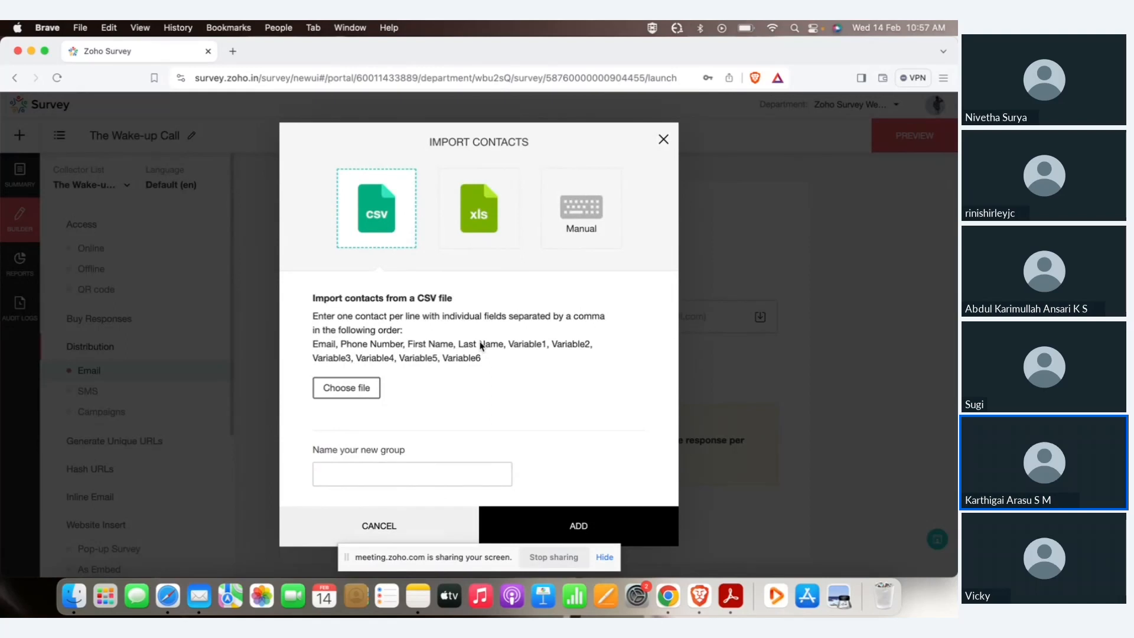
left_click(664, 140)
left_click(530, 317)
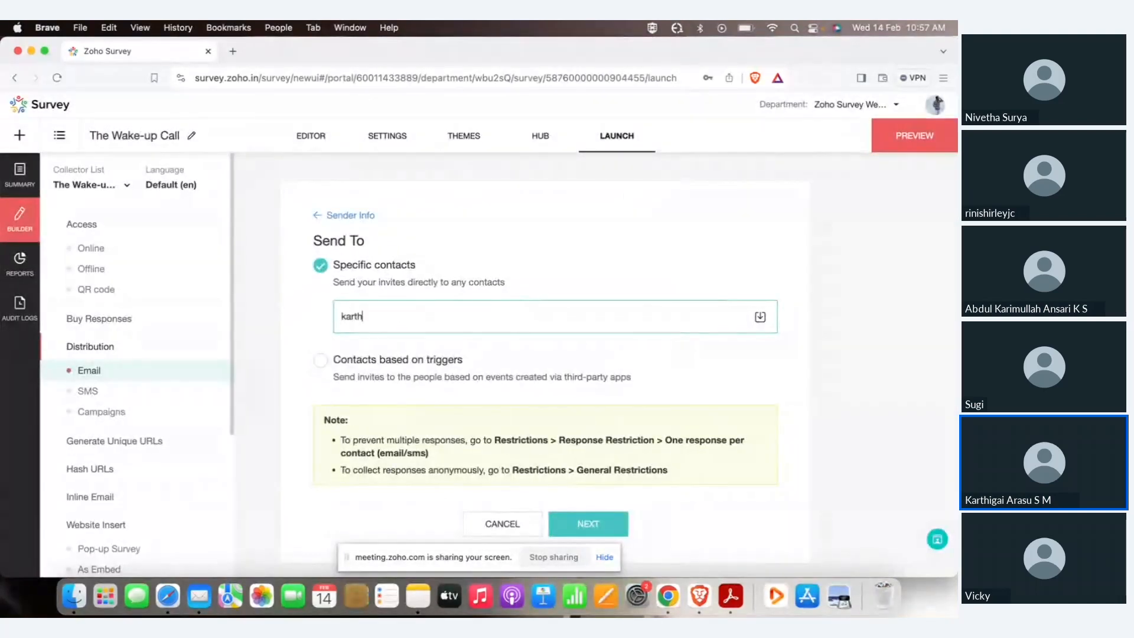
left_click(630, 433)
scroll(630, 433, "down", 1)
scroll(630, 433, "down", 2)
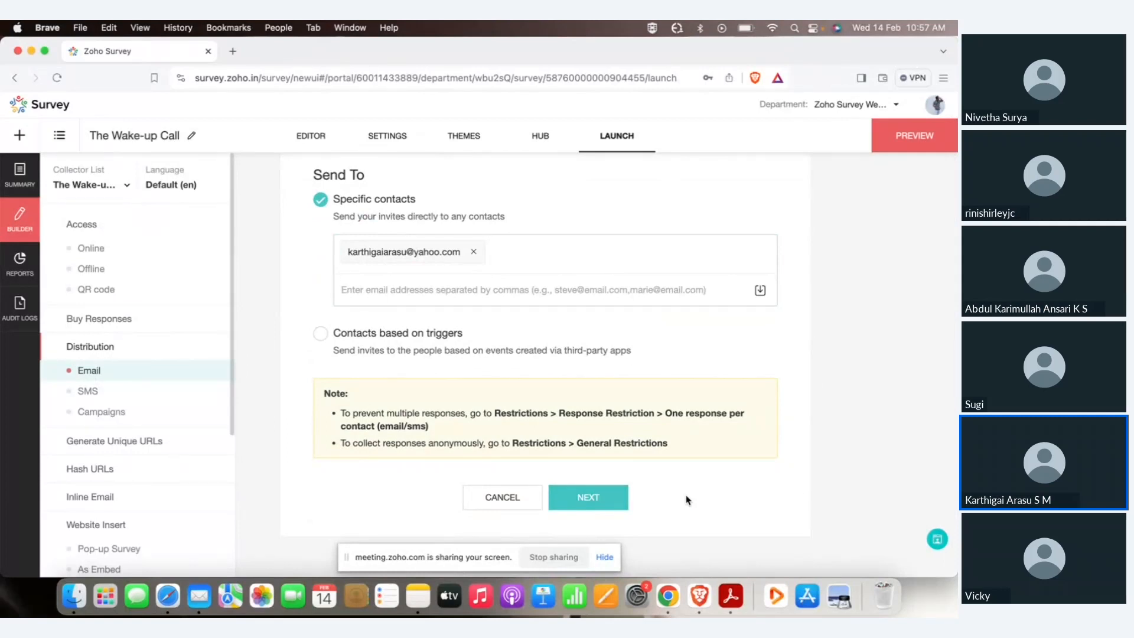
left_click(585, 498)
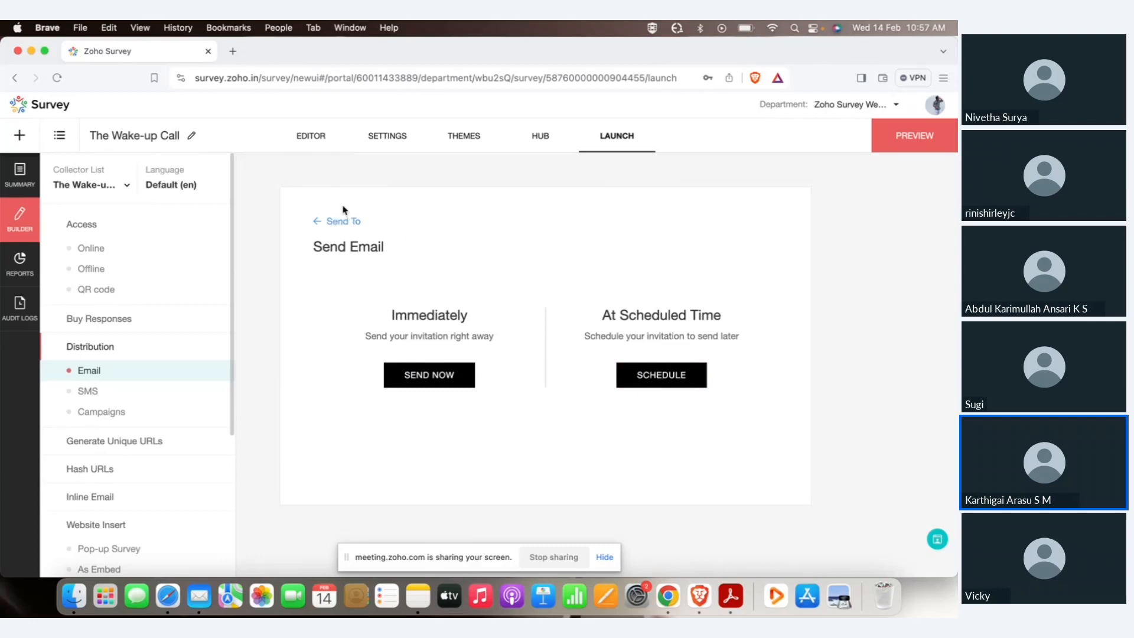
left_click(100, 393)
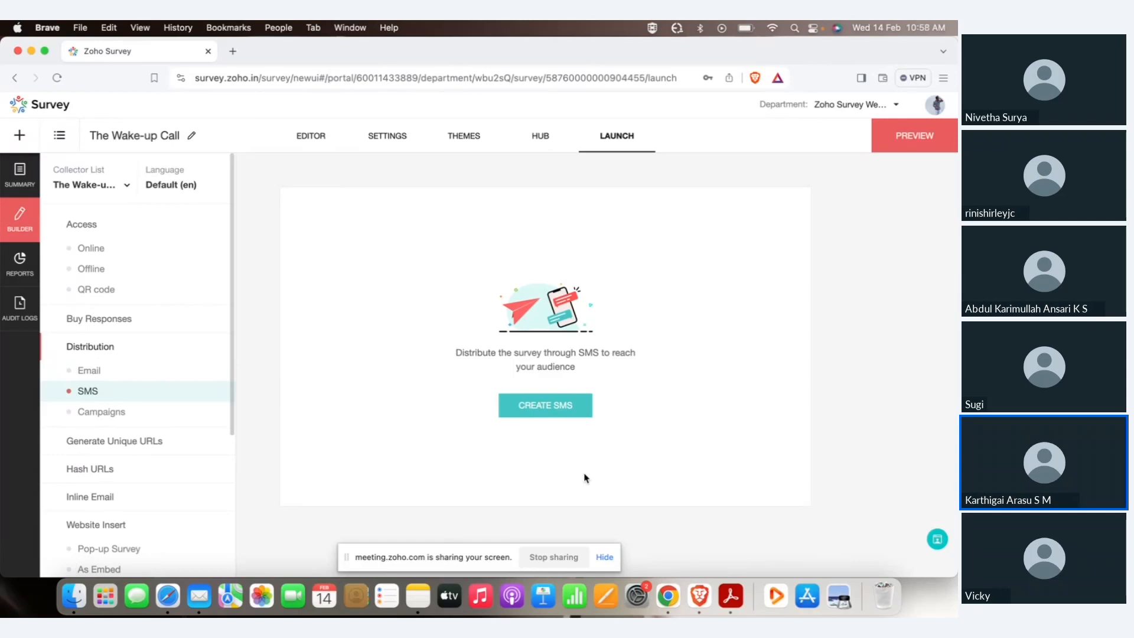
Create a new SMS invitation with the Clickatell connection and default survey-link message, without importing contacts.
left_click(543, 410)
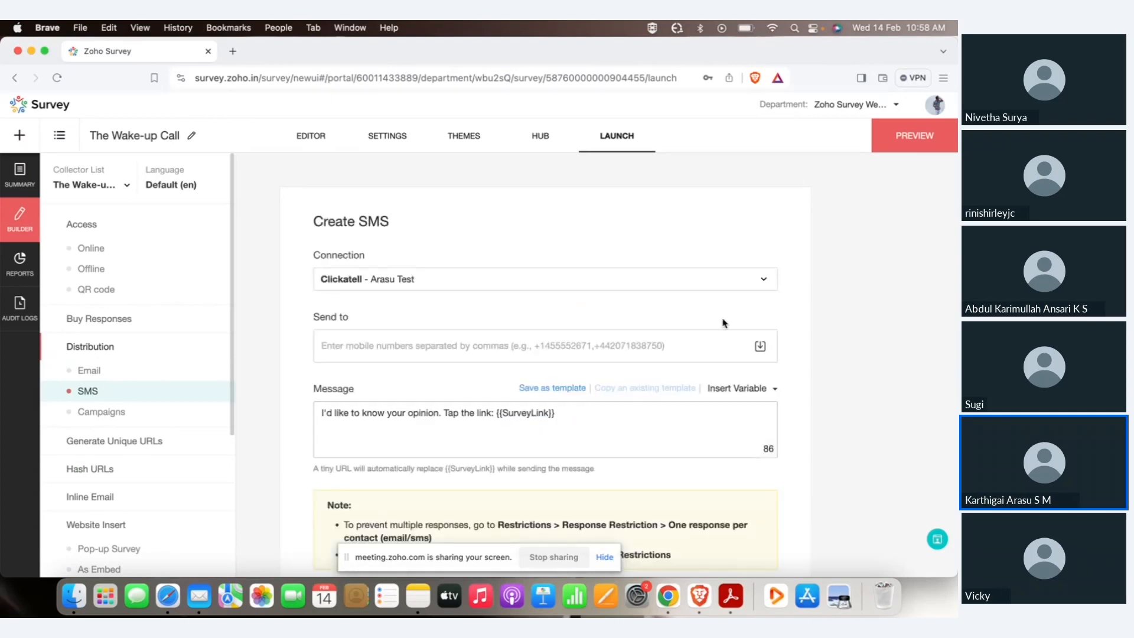
left_click(760, 346)
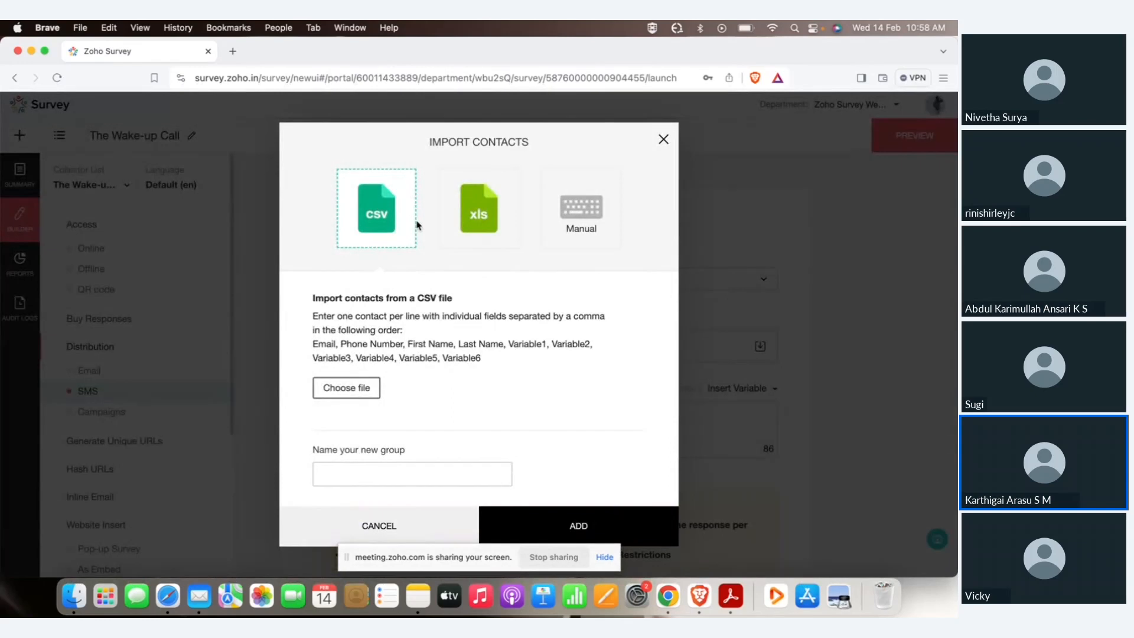
left_click(664, 140)
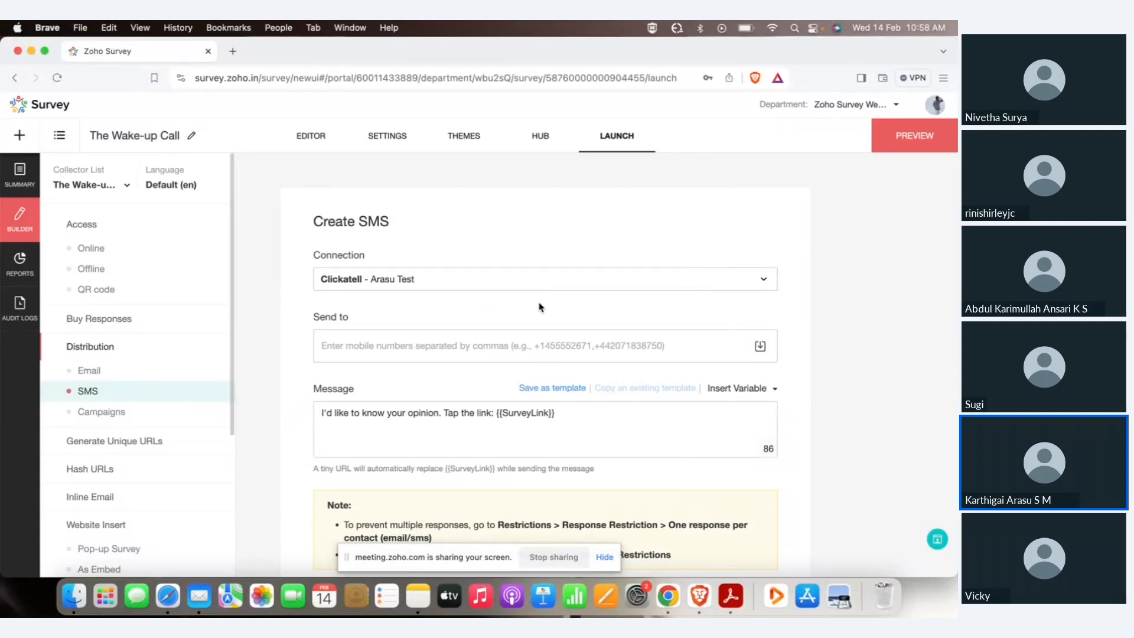
scroll(151, 441, "down", 2)
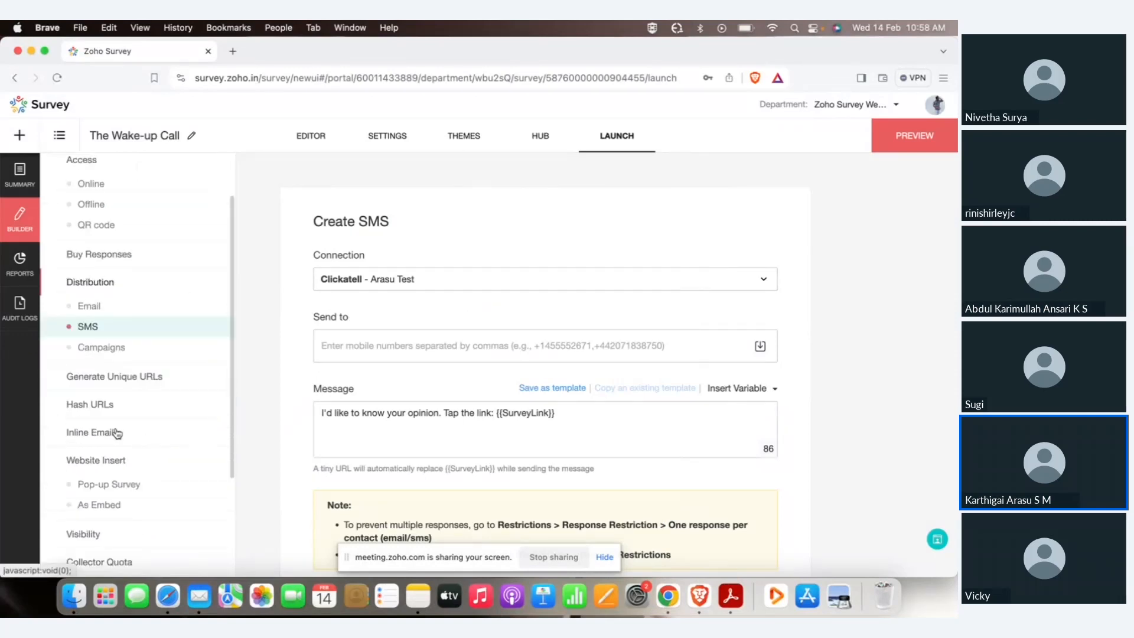
Generate and copy the pop-up survey script, then view the HTML and iframe embed codes.
left_click(106, 483)
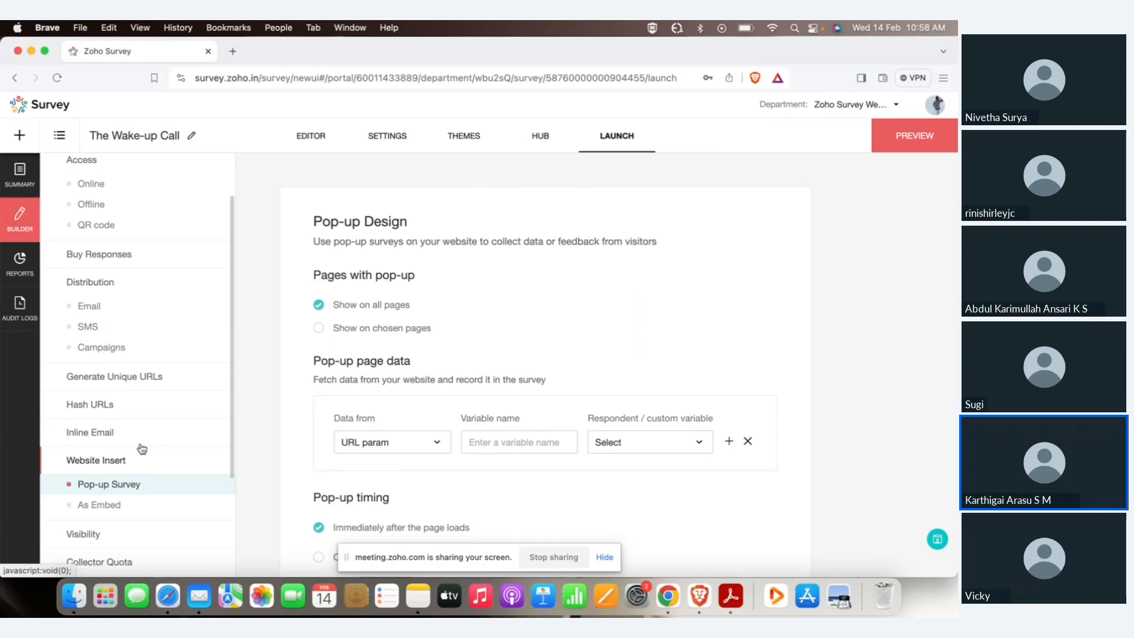
scroll(394, 304, "down", 2)
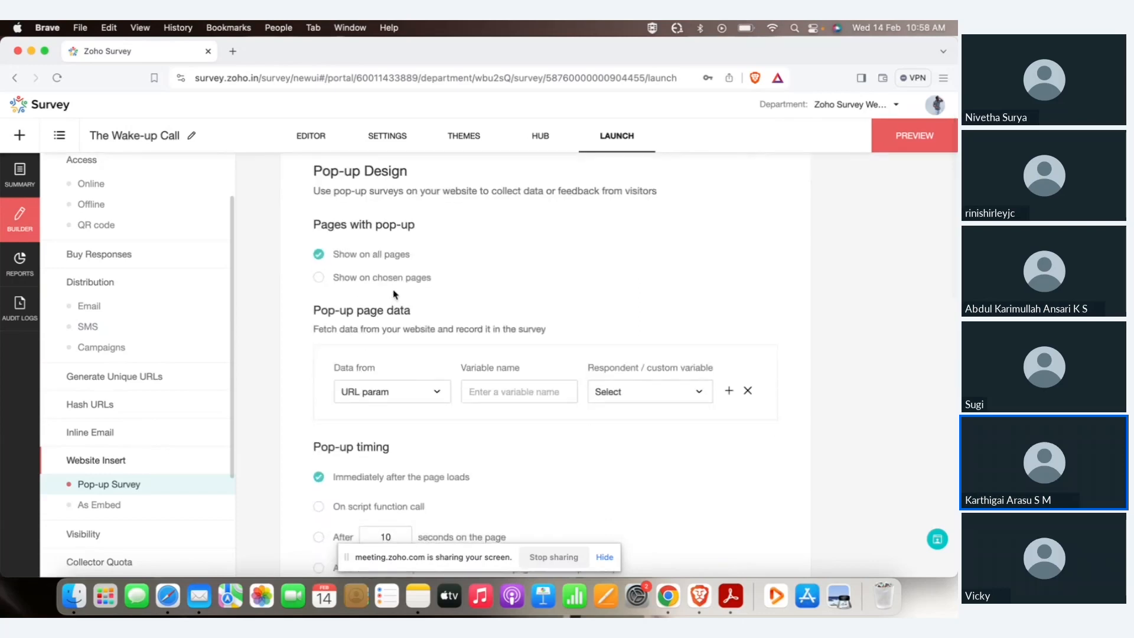
scroll(393, 295, "down", 10)
scroll(395, 288, "down", 8)
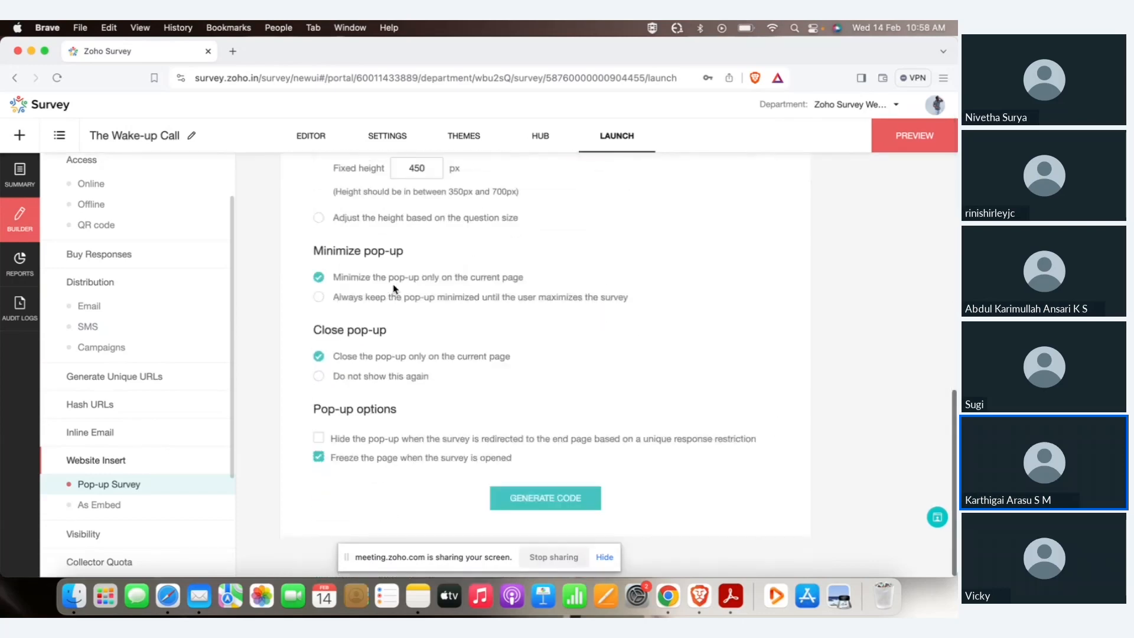
left_click(533, 500)
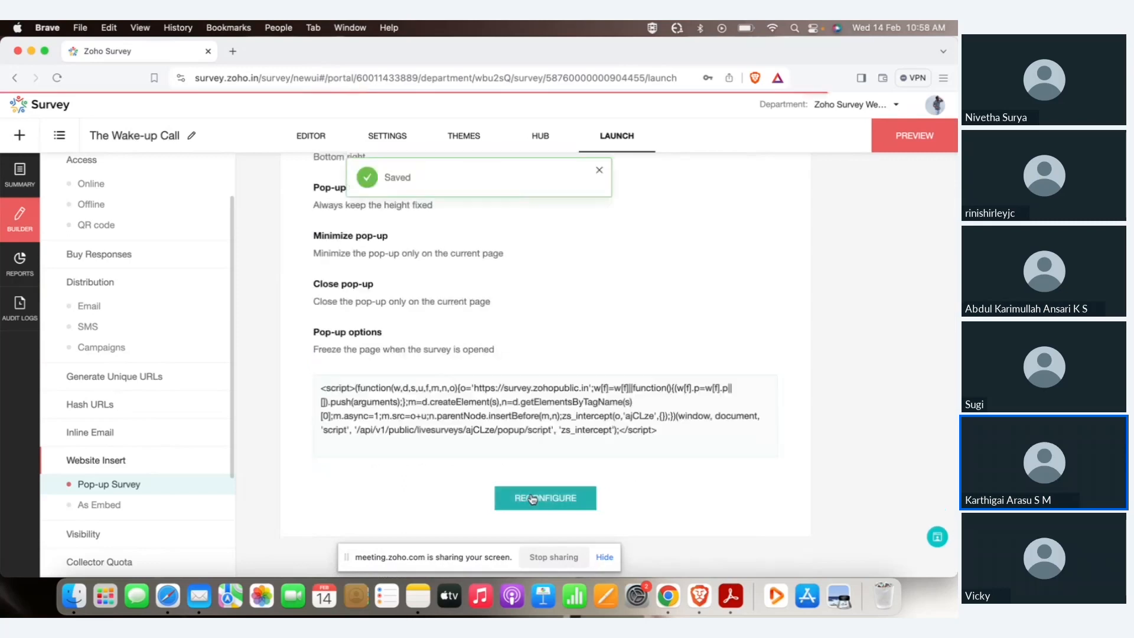
left_click(657, 432)
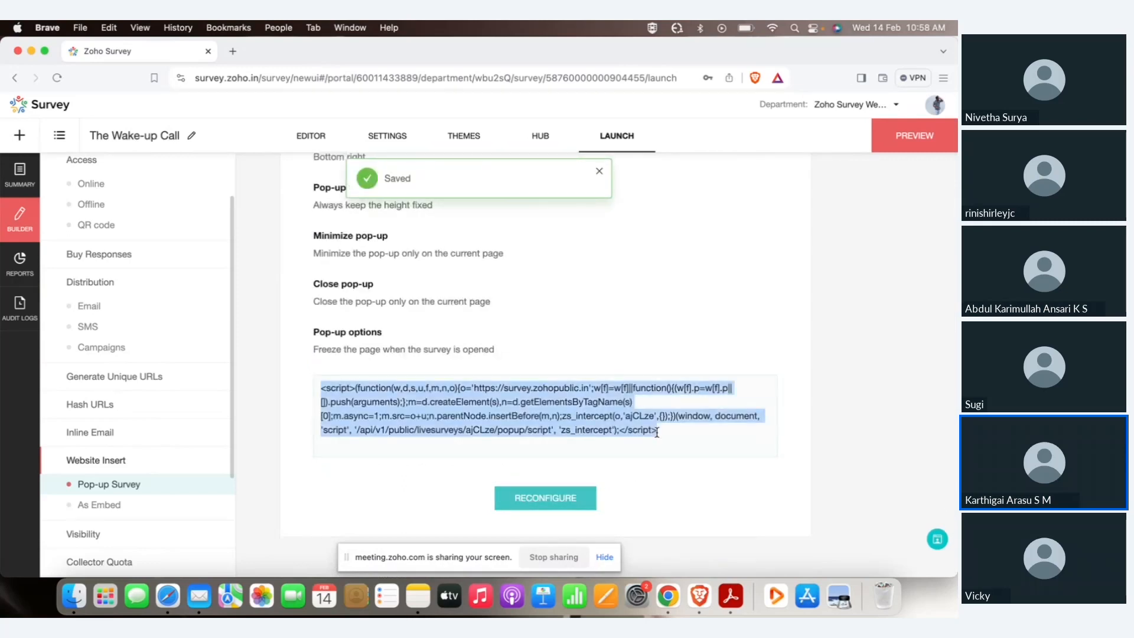
key("super+c")
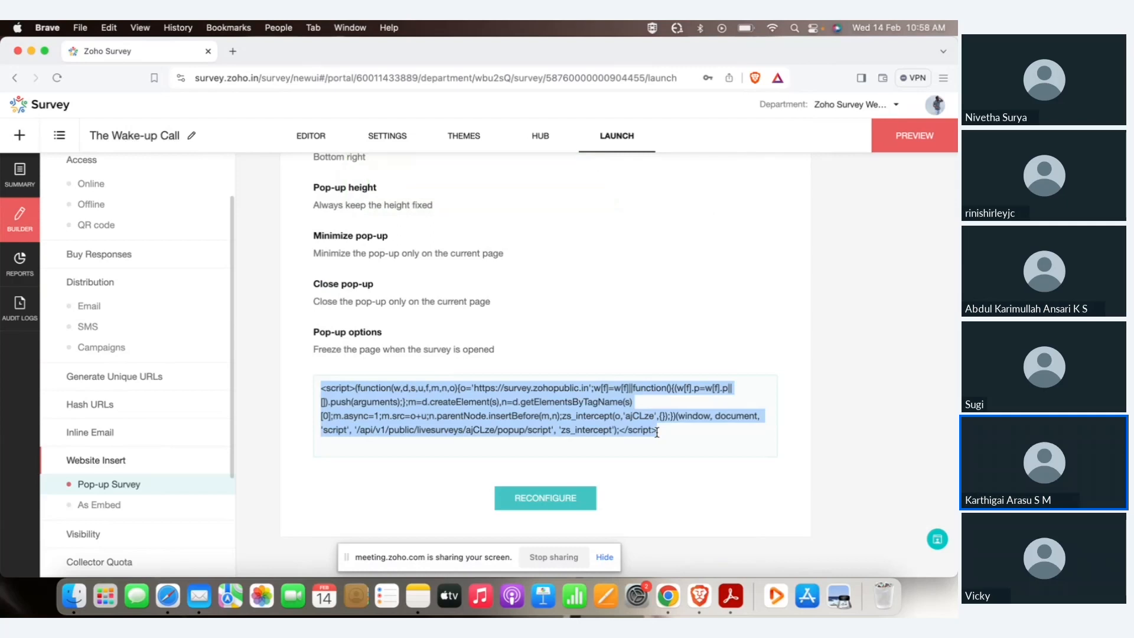
left_click(128, 506)
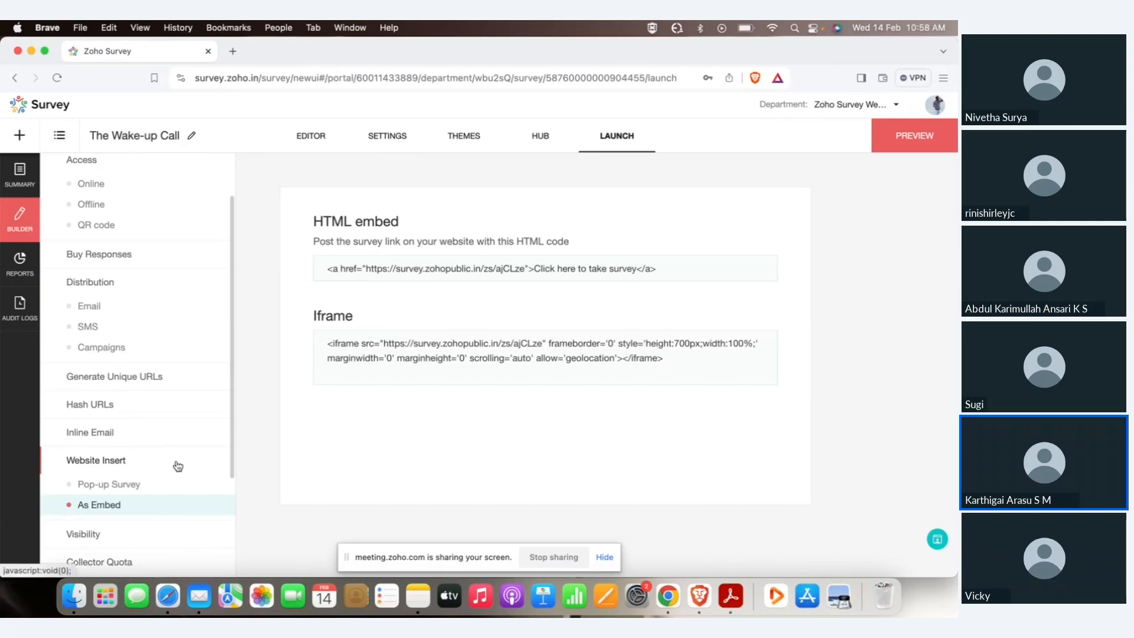
scroll(177, 467, "down", 5)
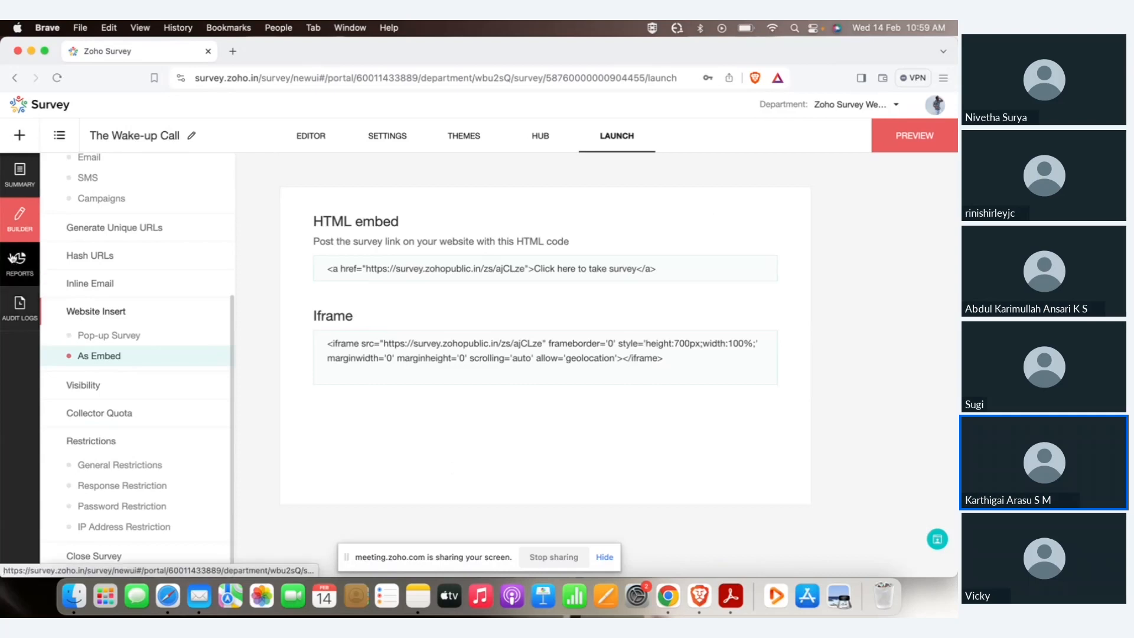
Open The Wake-up Call from My Surveys and view its Reports summary.
left_click(58, 136)
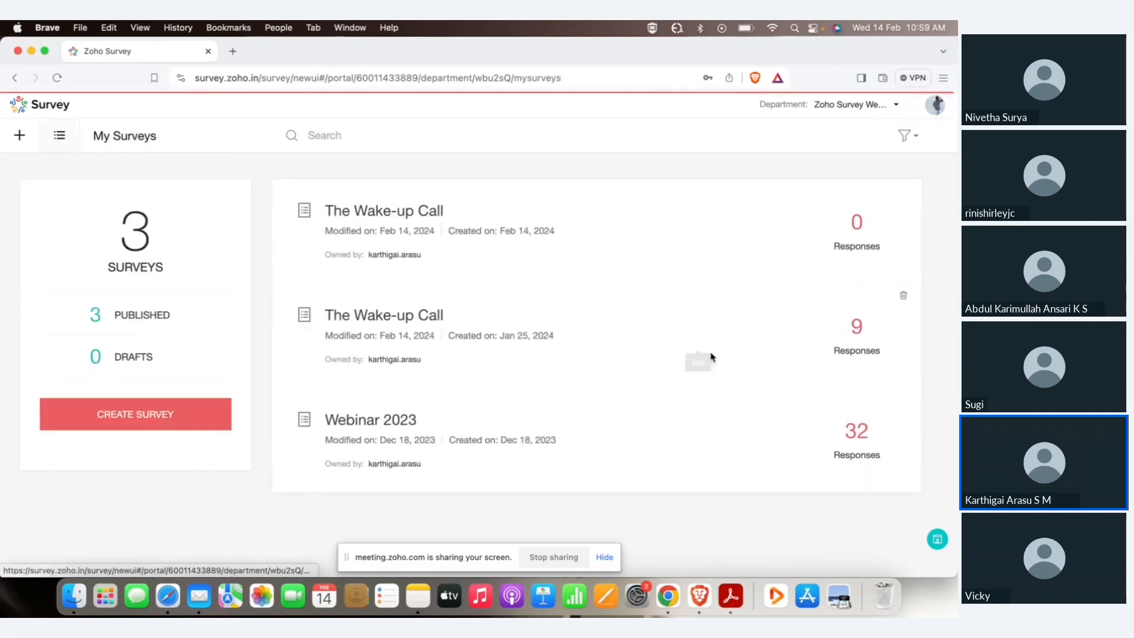
left_click(699, 337)
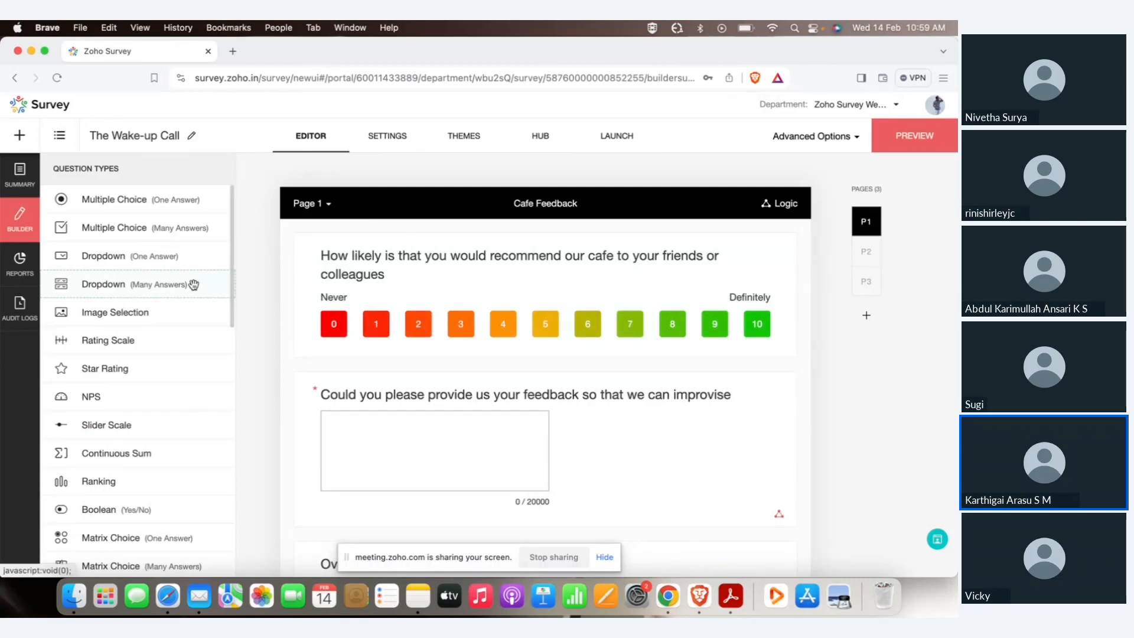
left_click(20, 264)
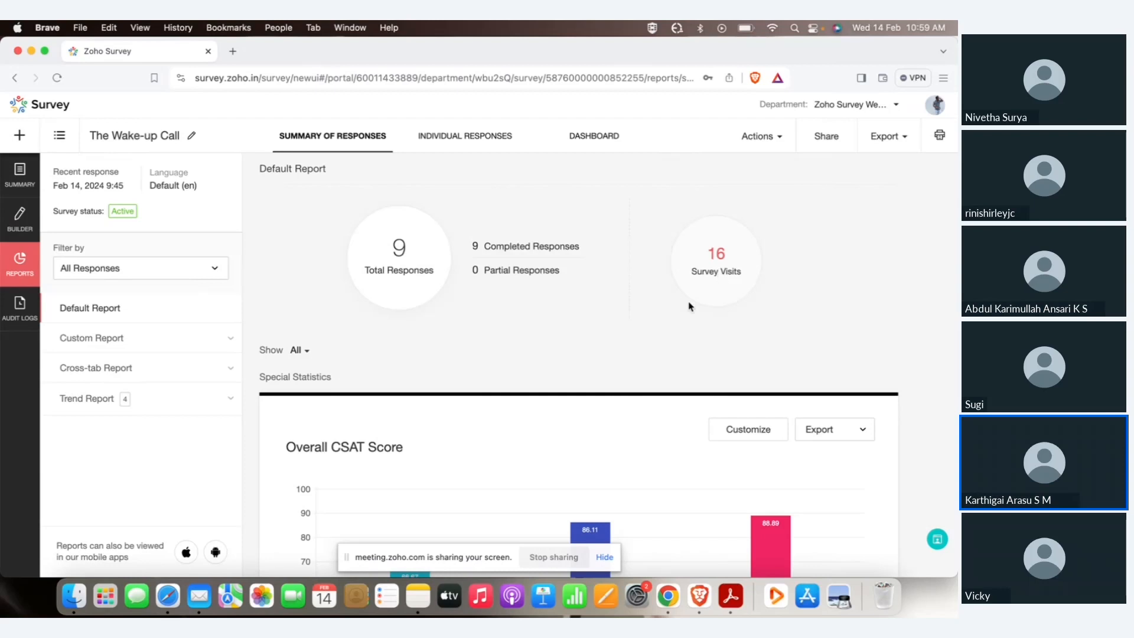
Review the summary charts and read the two written Q2 feedback responses.
scroll(695, 223, "down", 5)
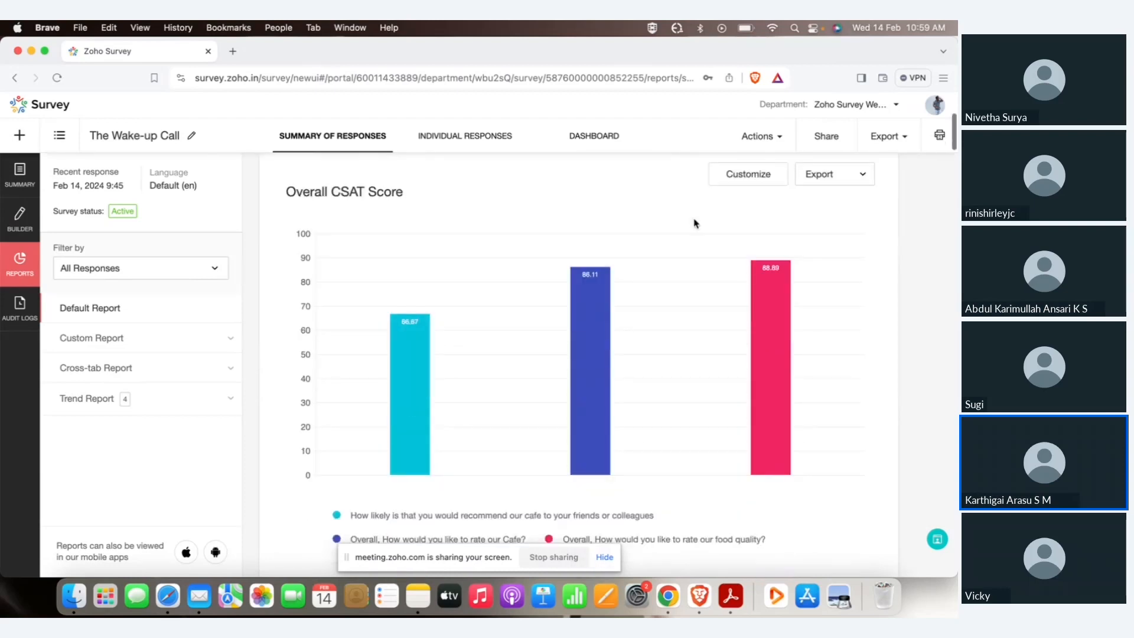
scroll(688, 276, "down", 12)
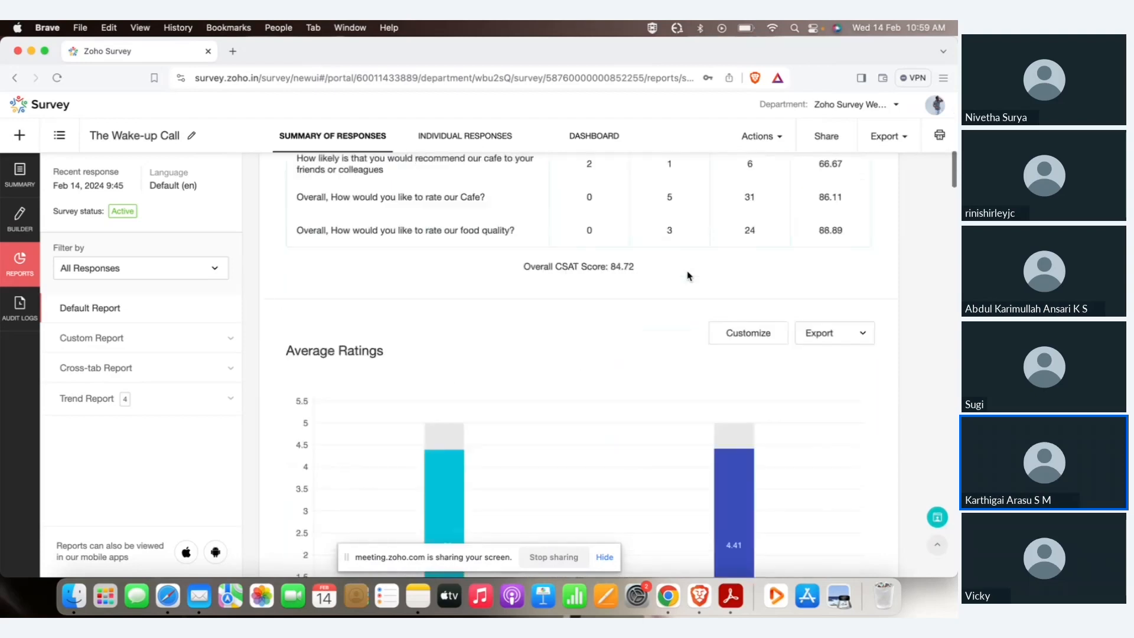
scroll(689, 275, "down", 1)
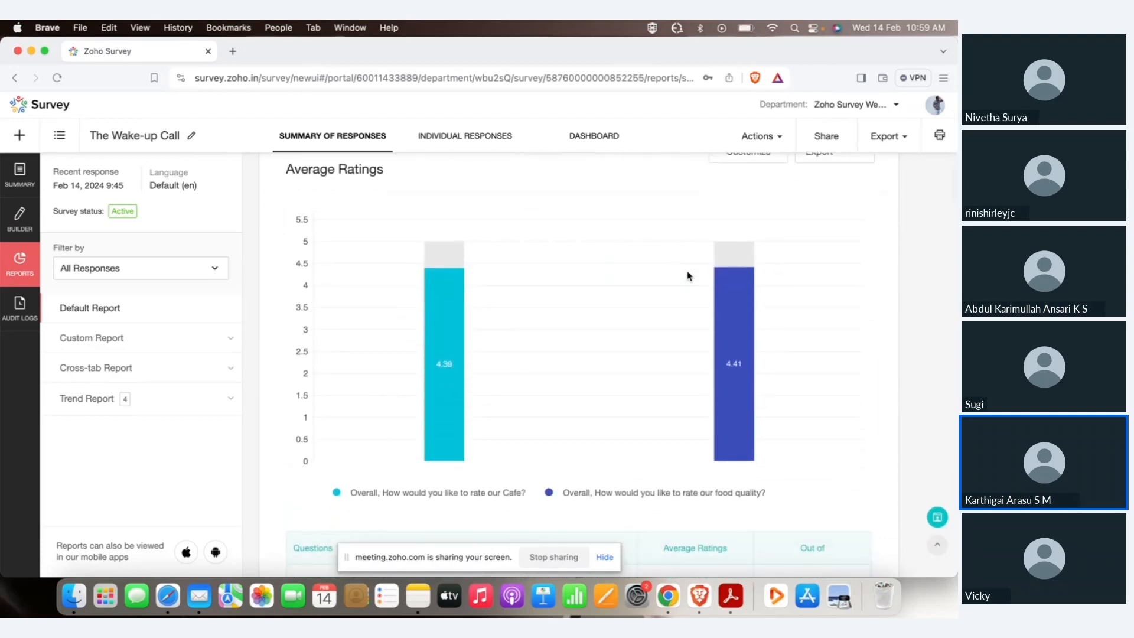
scroll(688, 276, "down", 12)
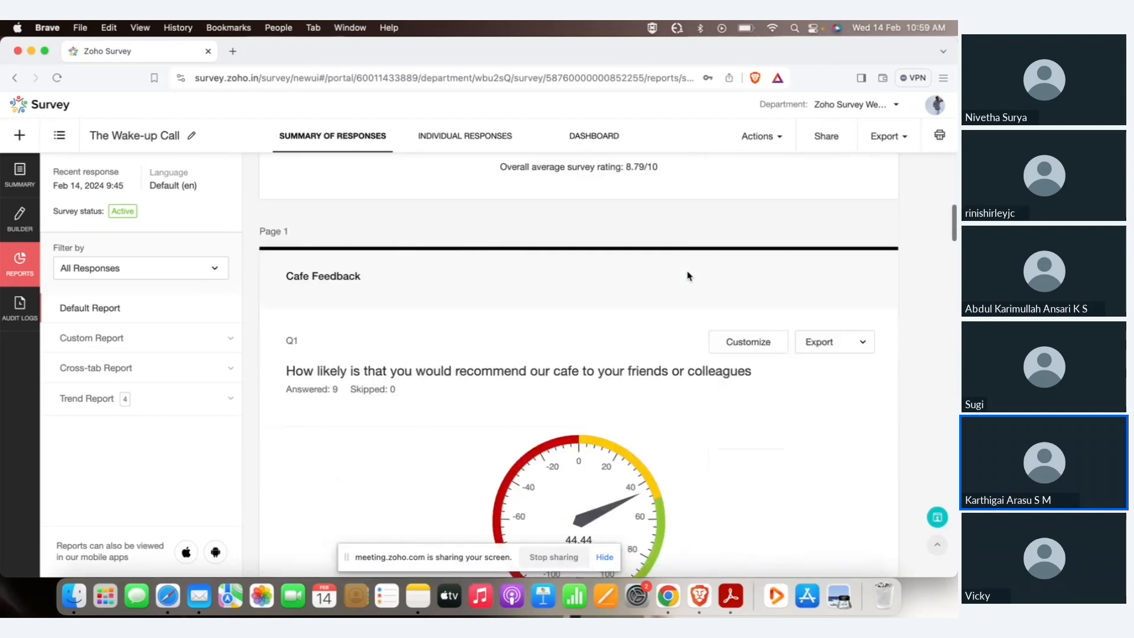
scroll(685, 295, "down", 5)
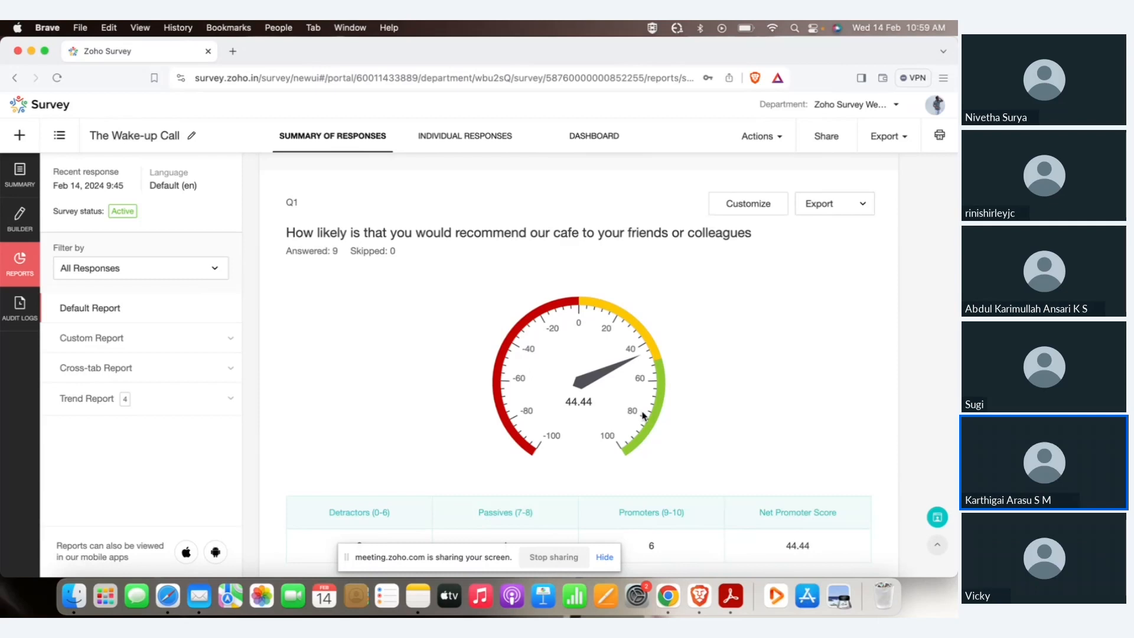
scroll(644, 416, "down", 4)
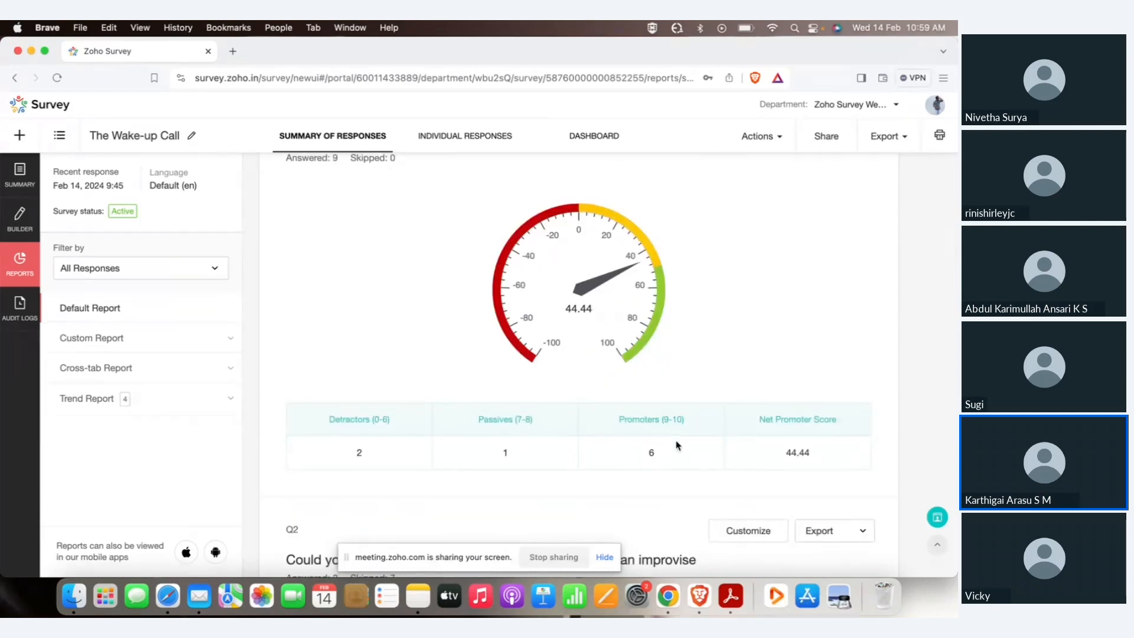
scroll(677, 445, "down", 10)
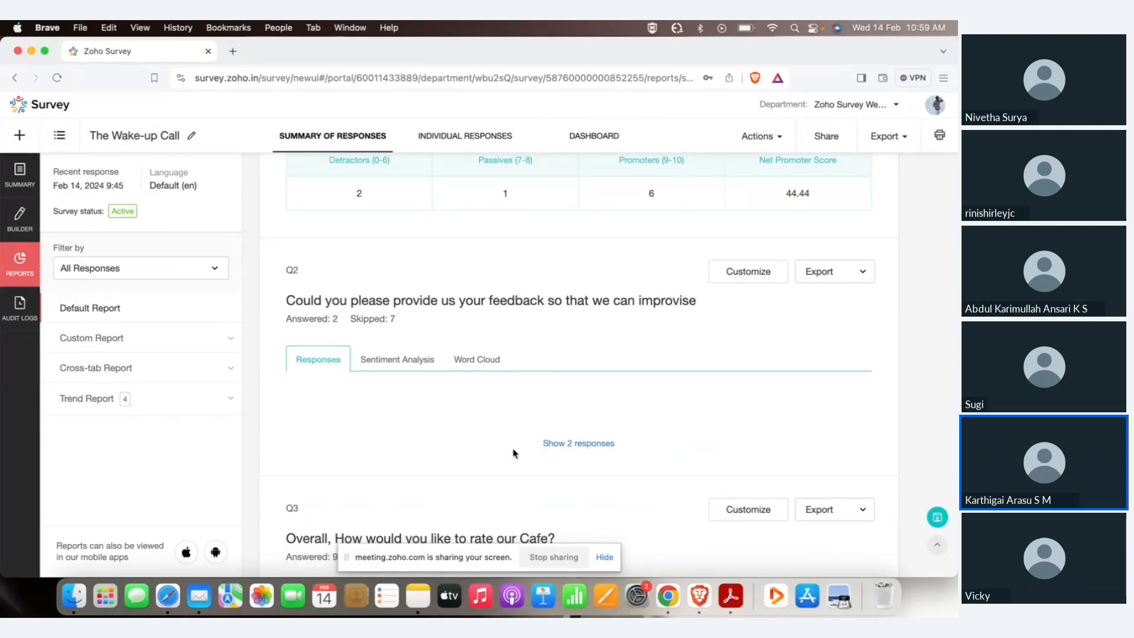
left_click(564, 444)
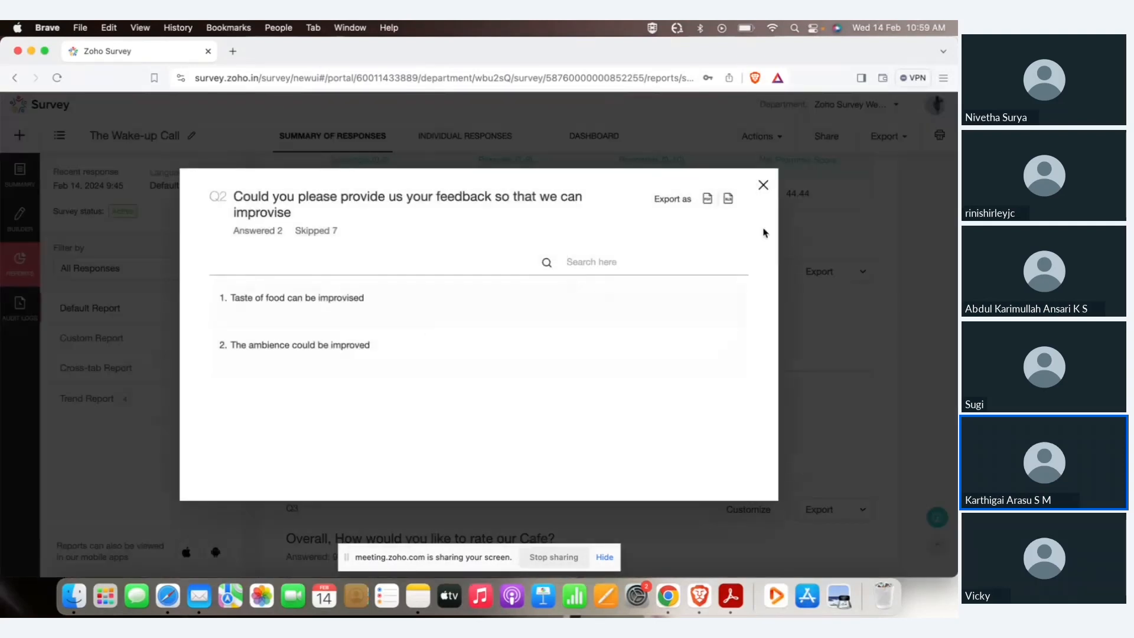
left_click(763, 185)
Check the report's export formats, then view the Individual Responses tab.
scroll(487, 429, "down", 10)
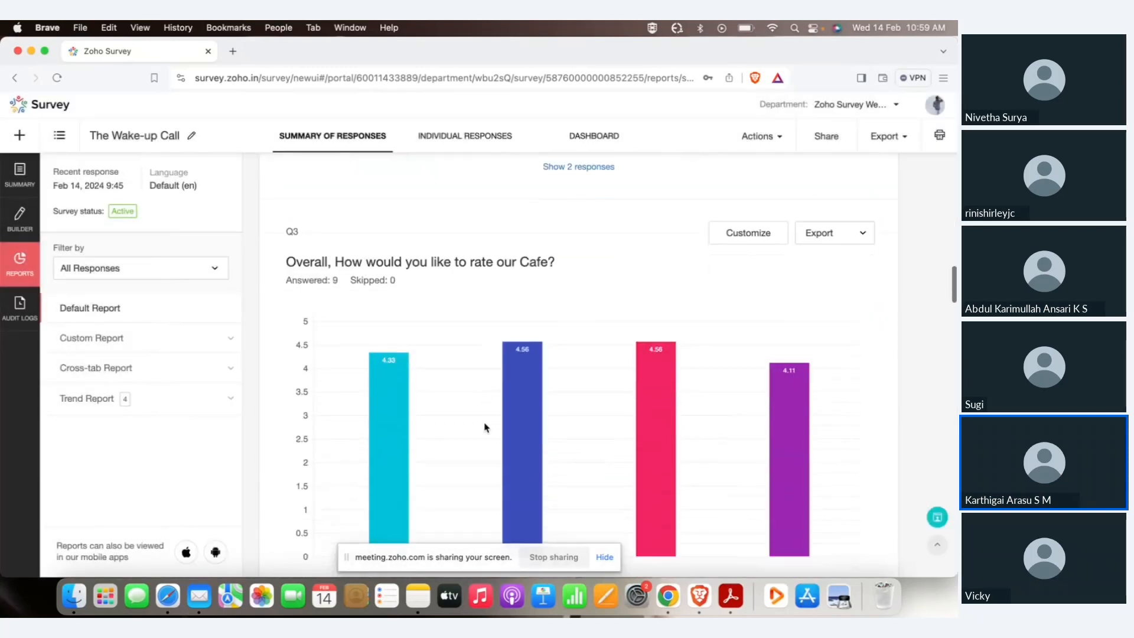
left_click(889, 134)
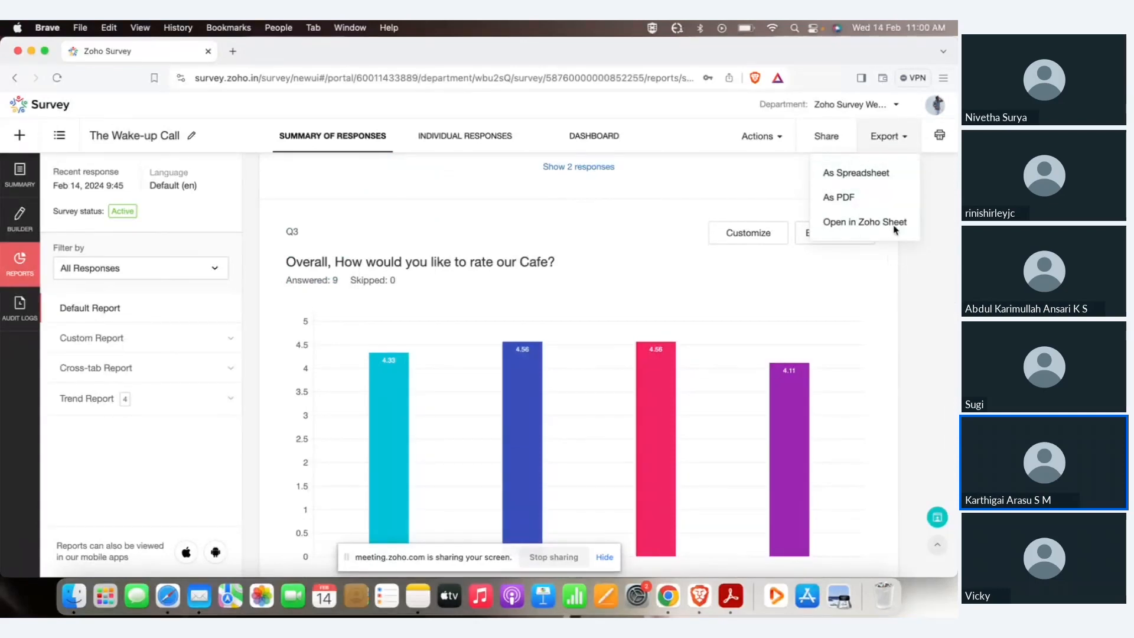
left_click(926, 286)
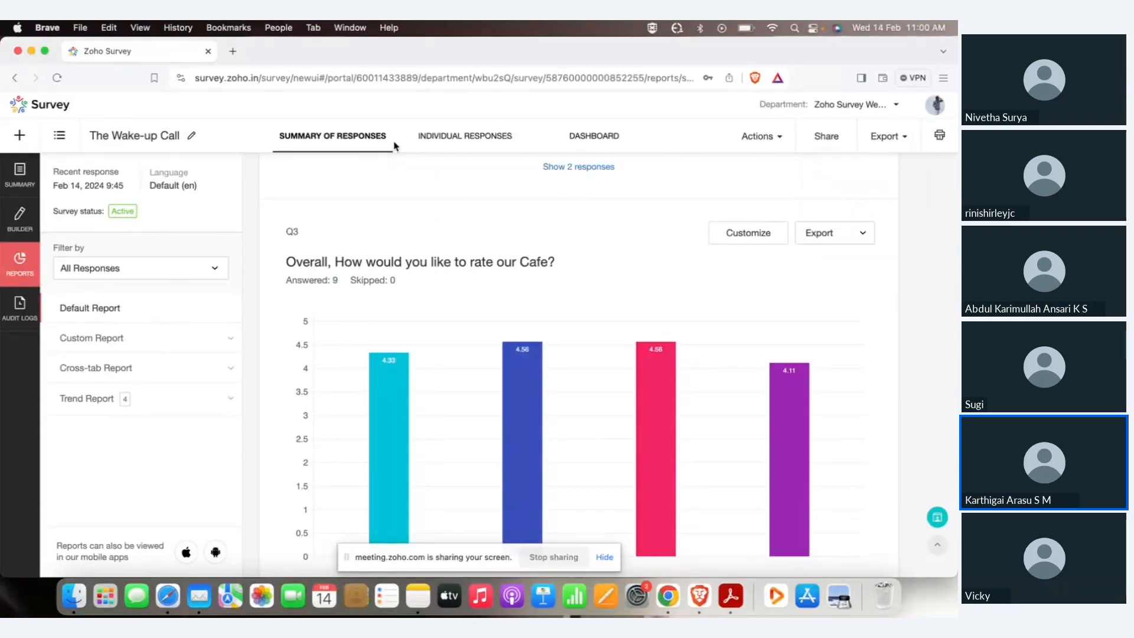
left_click(455, 136)
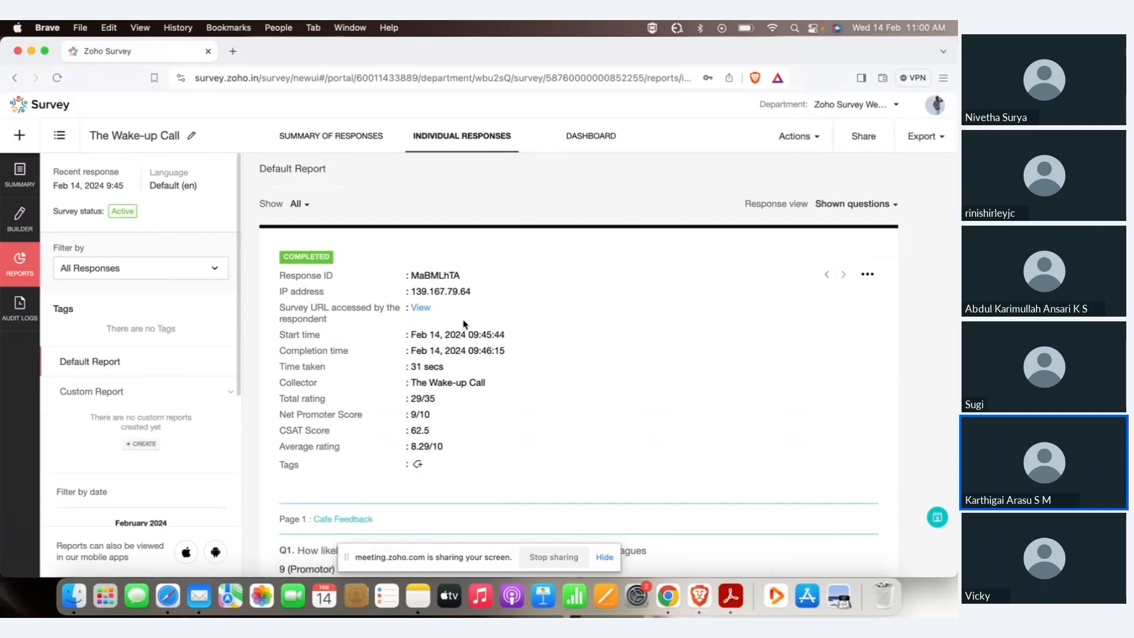
Check a response's export formats, then return to the Summary of Responses with 9 responses.
scroll(464, 324, "down", 3)
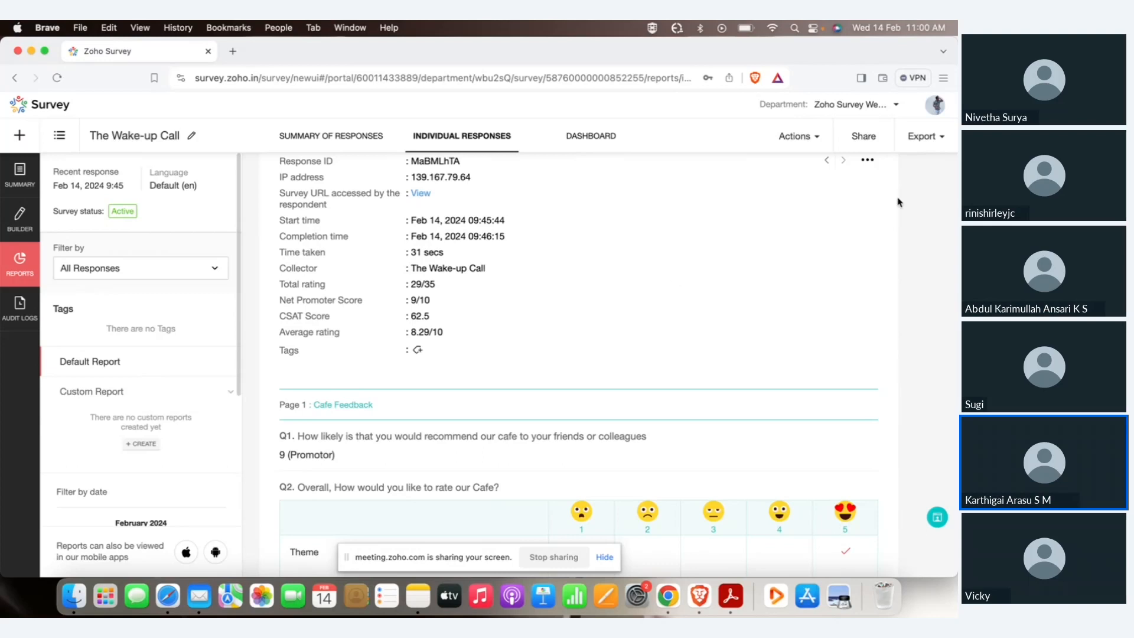
left_click(930, 147)
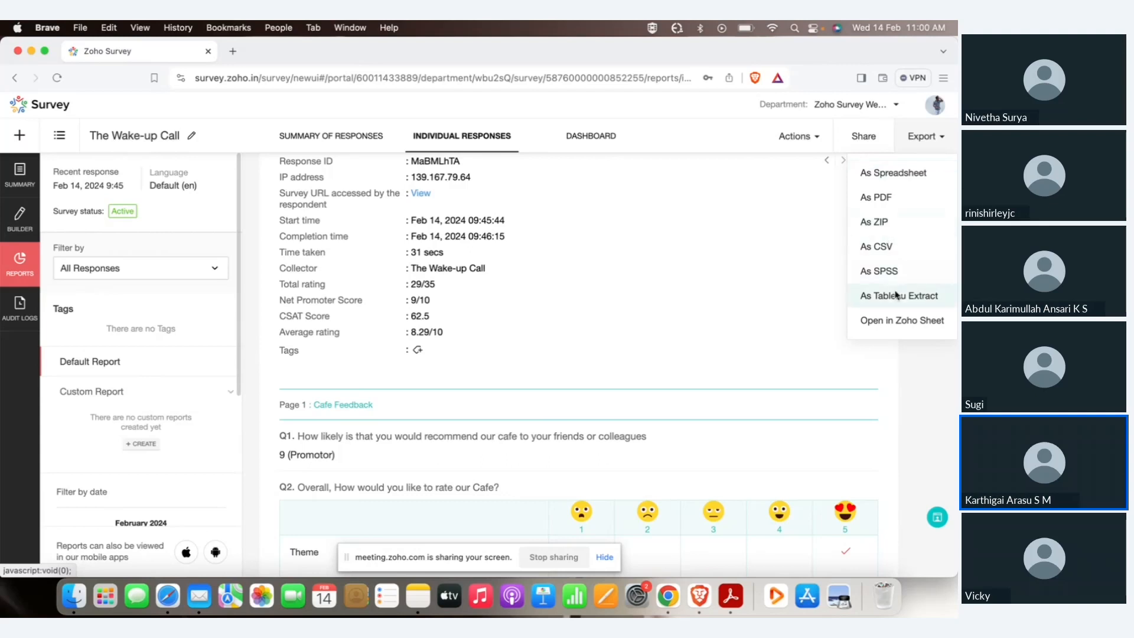
left_click(784, 391)
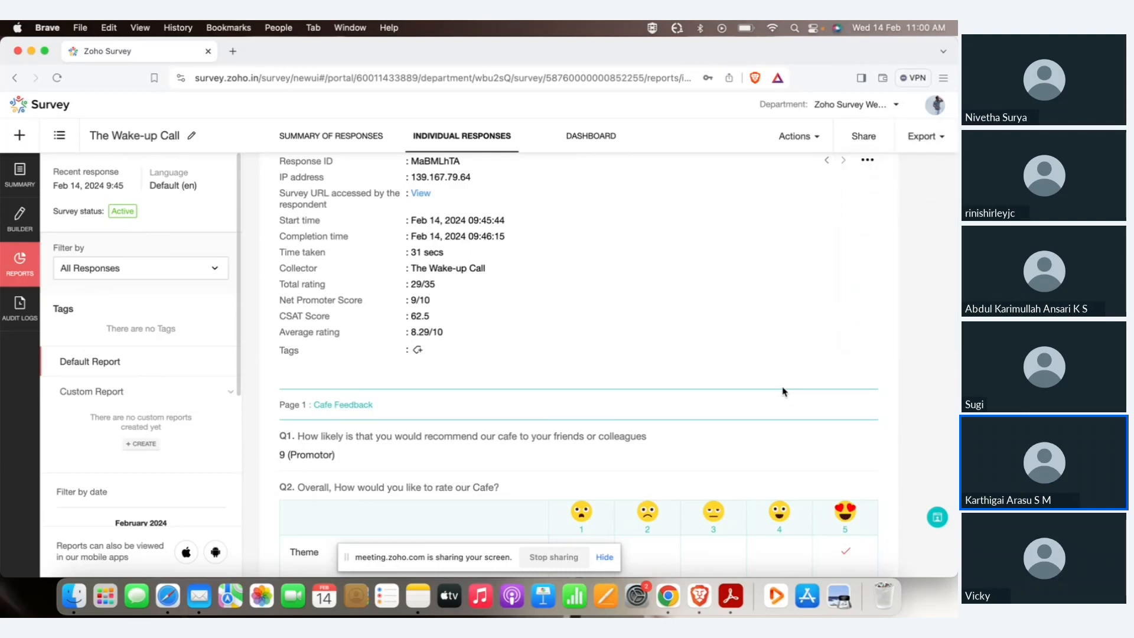
scroll(783, 392, "up", 3)
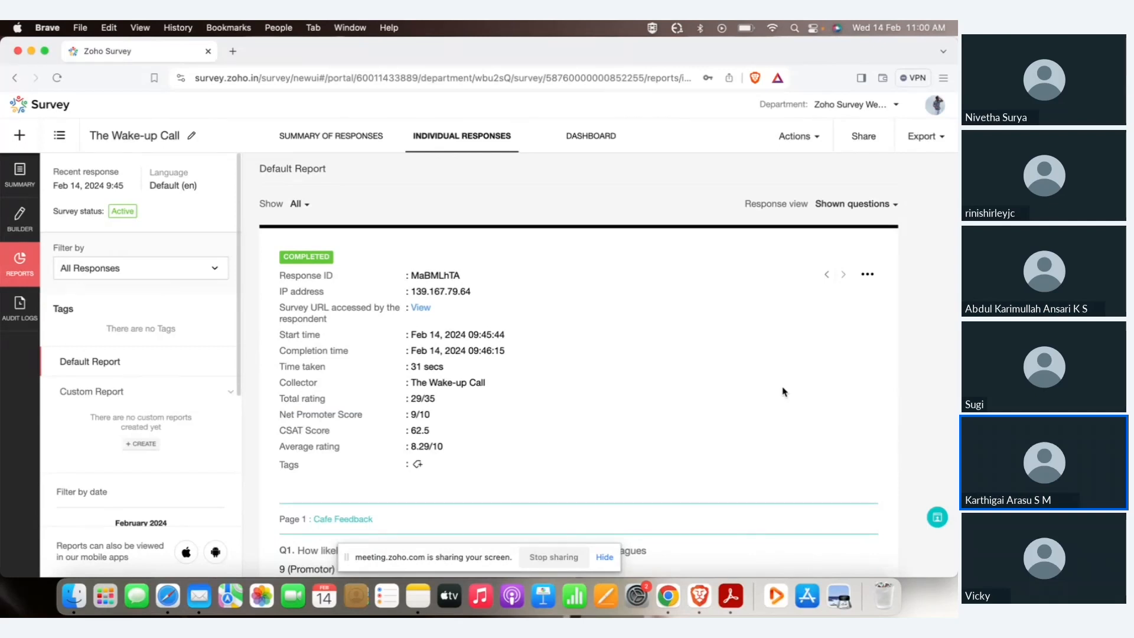
left_click(367, 145)
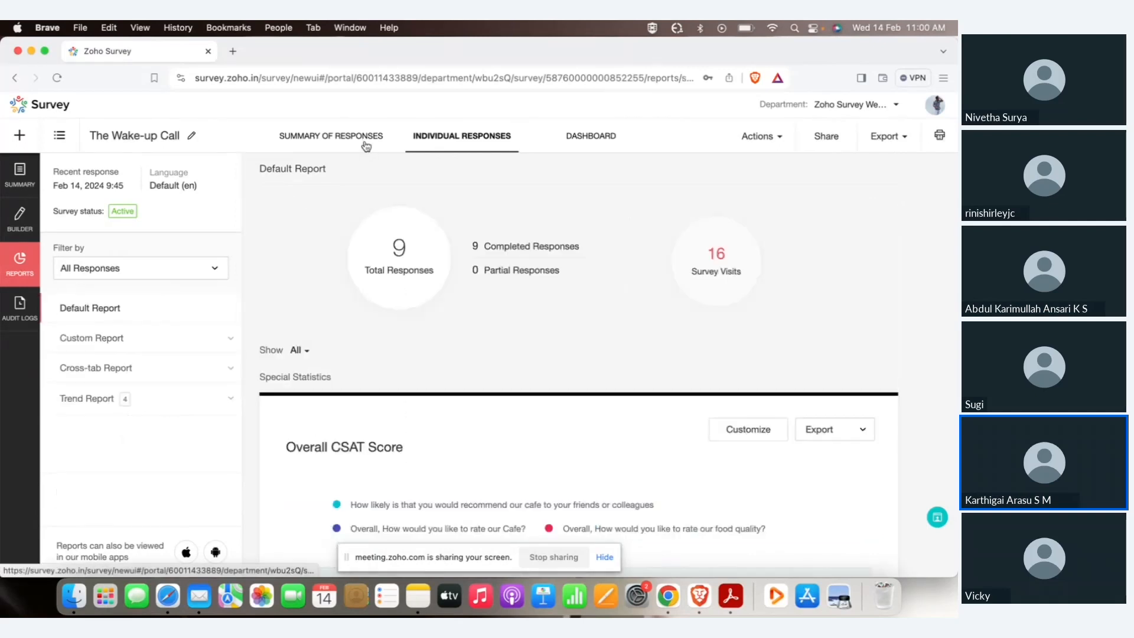
scroll(374, 261, "down", 10)
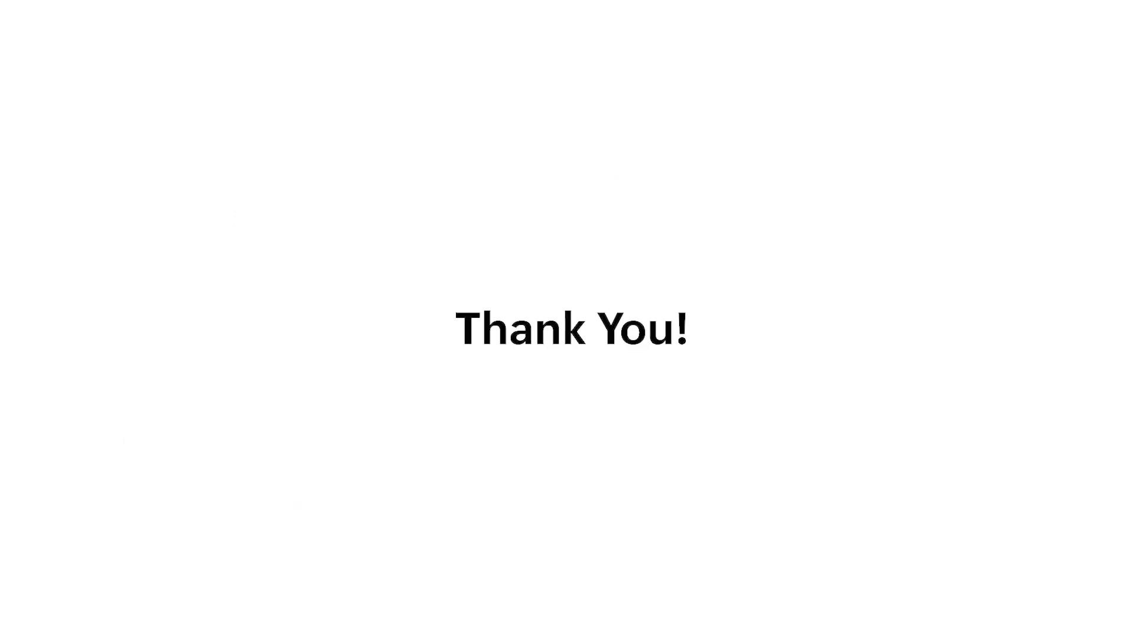